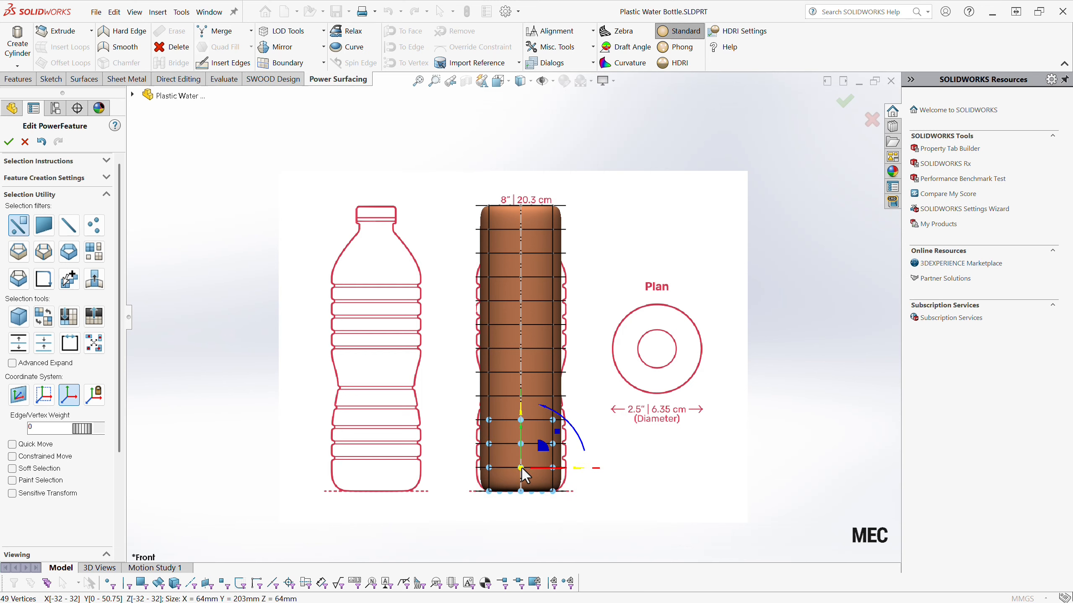
# Scale the selected bottom vertex rings evenly outward in the horizontal plane to about 70.5 mm wide, matching the reference bottle's base
pyautogui.moveTo(403, 467)
pyautogui.mouseDown(button='middle')
pyautogui.moveTo(383, 467)
pyautogui.moveTo(364, 566)
pyautogui.moveTo(379, 502)
pyautogui.mouseUp(button='middle')
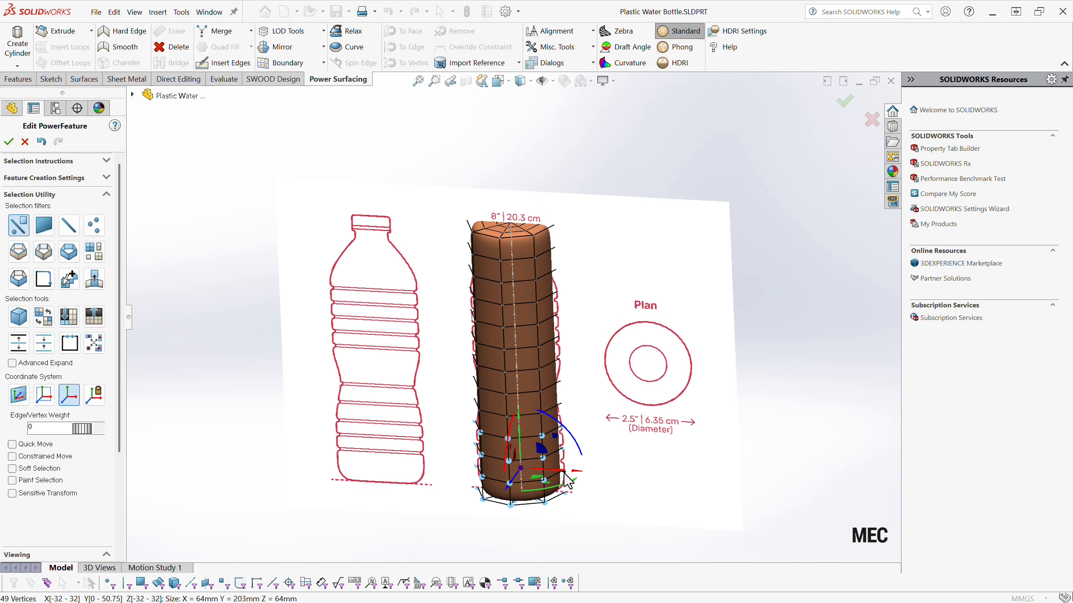
pyautogui.moveTo(548, 484); pyautogui.dragTo(517, 468)
pyautogui.press('space')
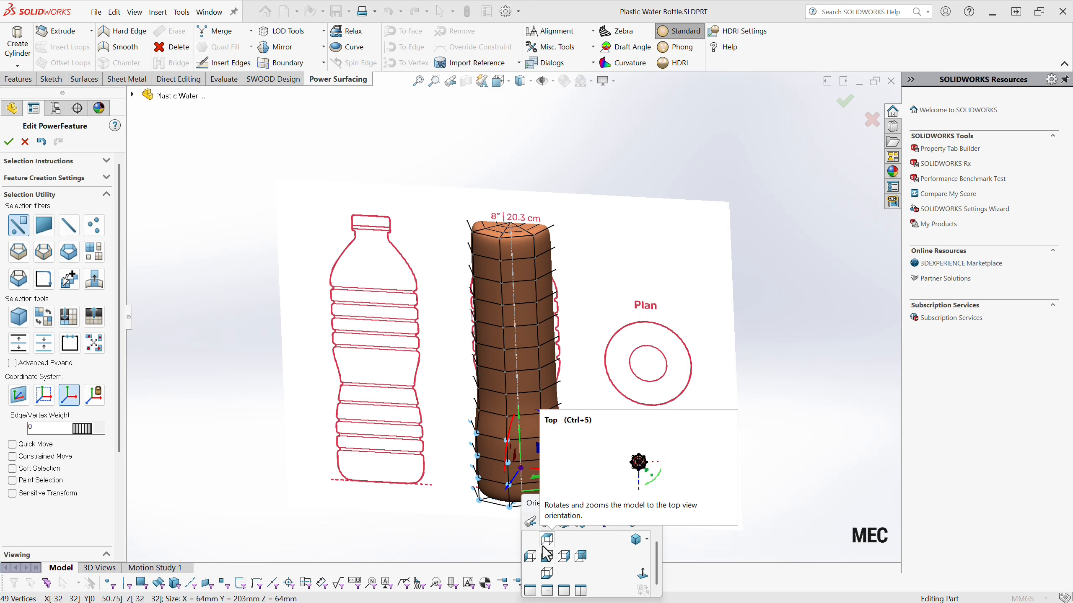
pyautogui.click(546, 554)
pyautogui.scroll(-3, 509, 315)
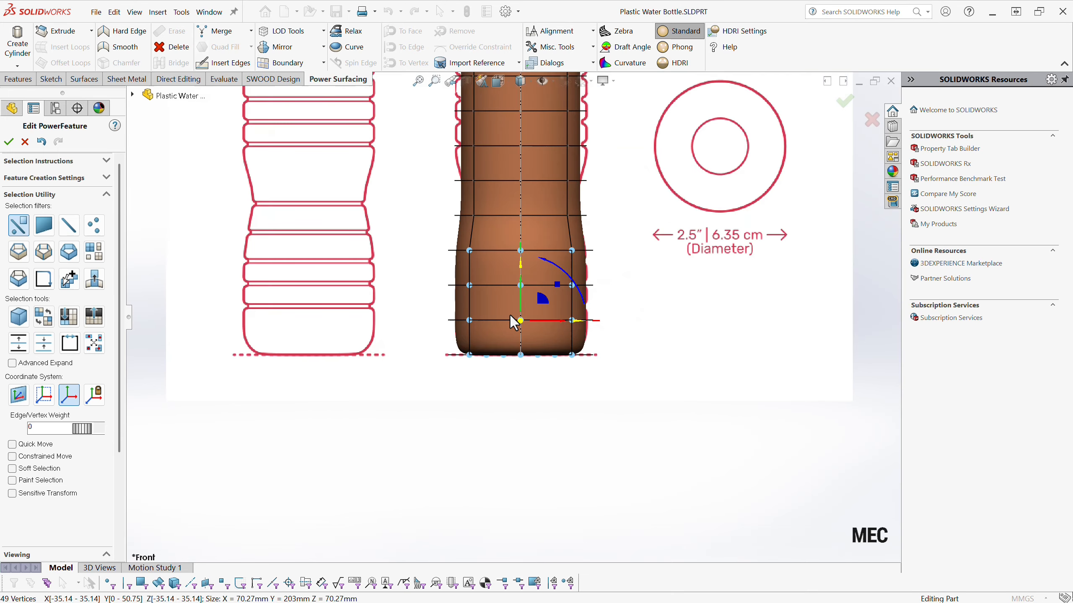
pyautogui.moveTo(512, 441); pyautogui.dragTo(551, 322, button='middle')
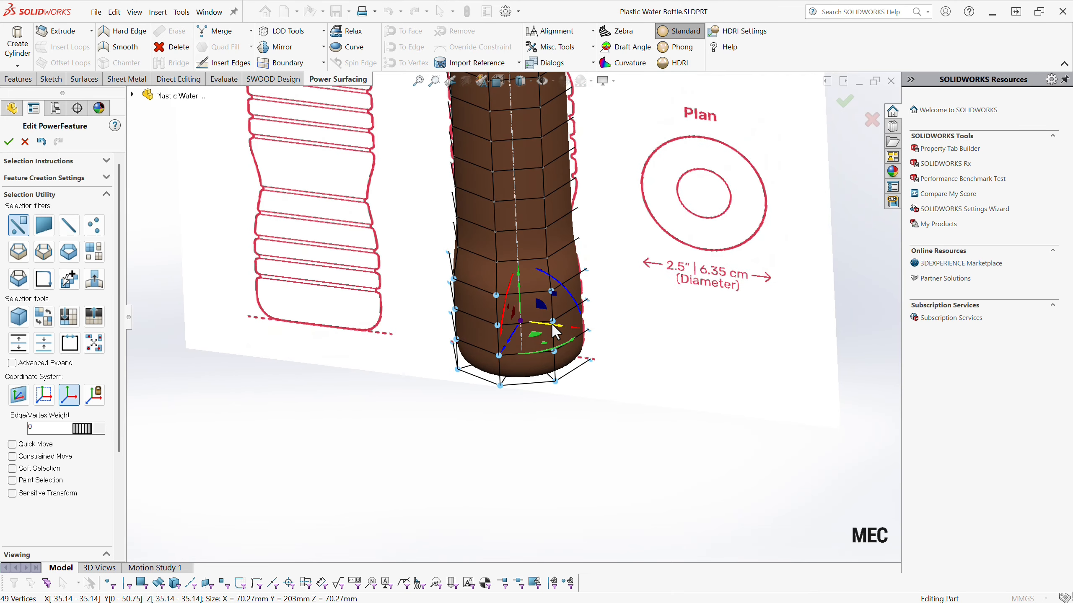
pyautogui.moveTo(544, 339); pyautogui.dragTo(545, 343)
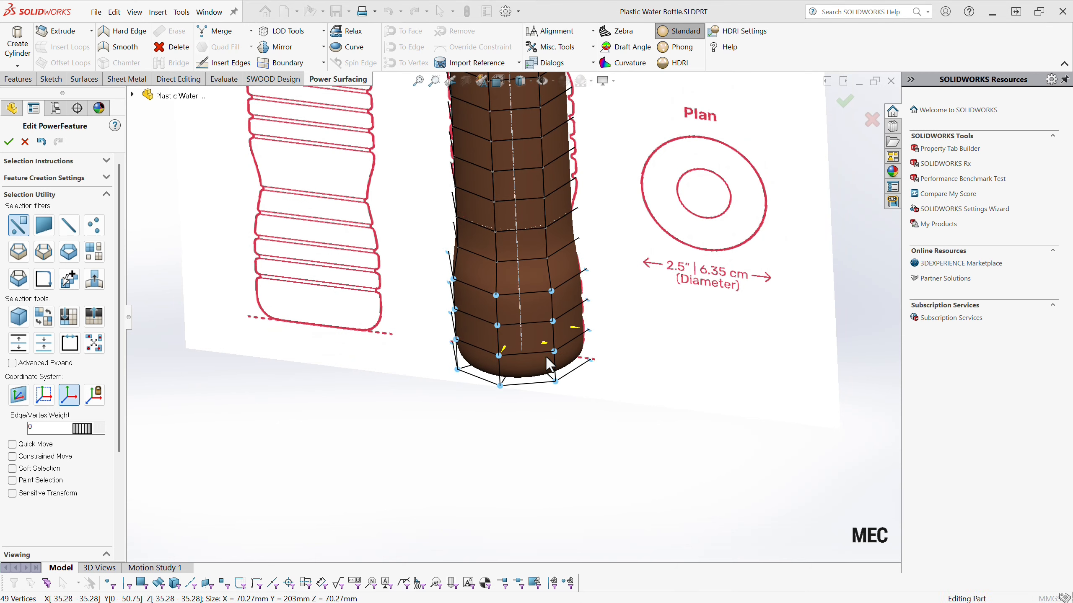
pyautogui.press('space')
pyautogui.click(584, 507)
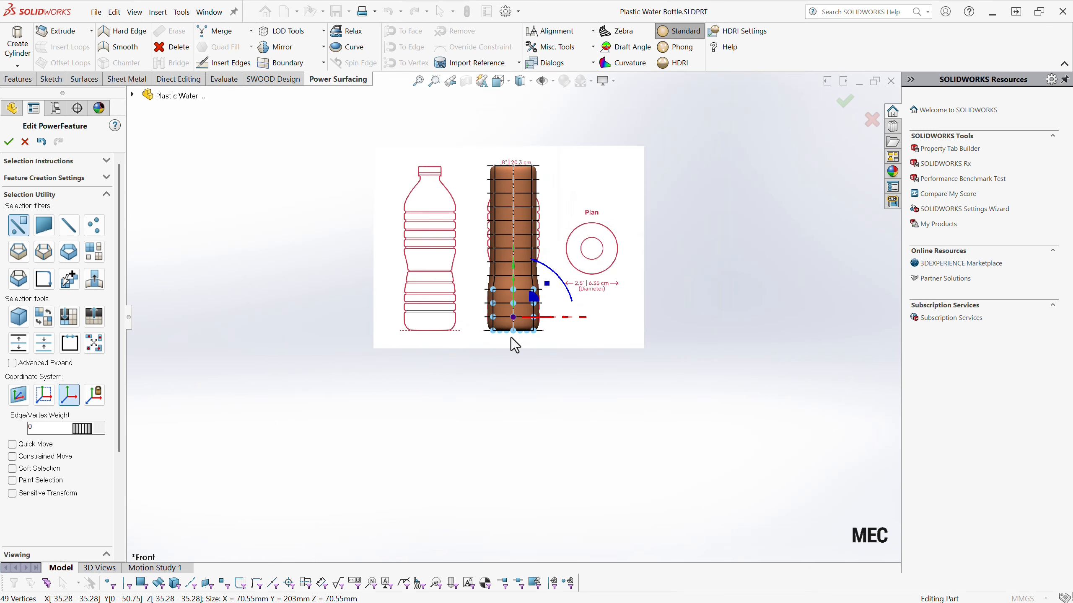
pyautogui.click(481, 289)
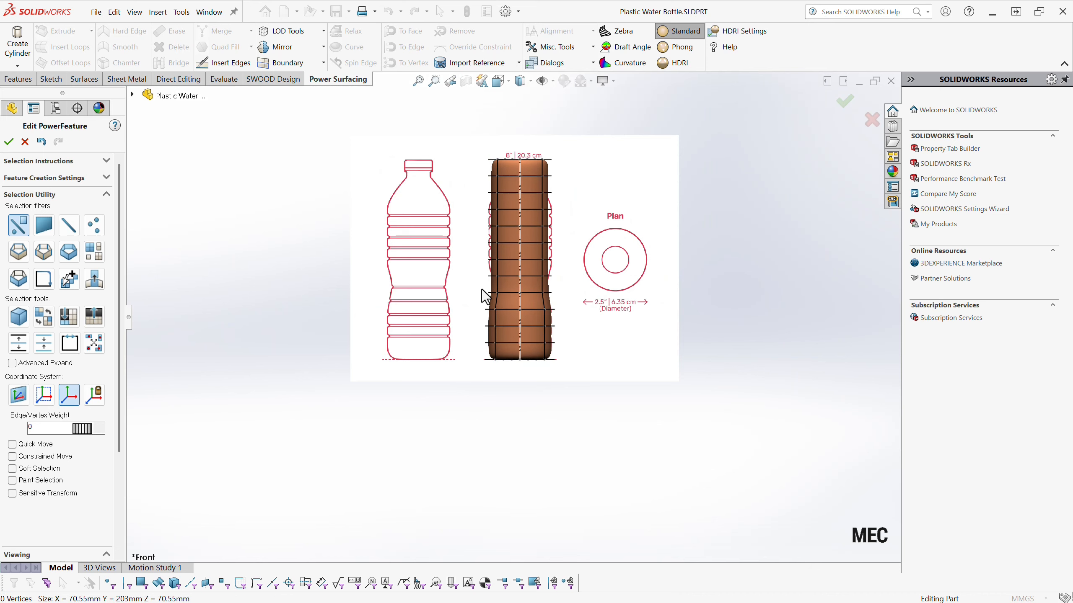
# Select the edge loop at the bottle's waist and scale it inward to about 57 mm wide to follow the reference
pyautogui.press('s')
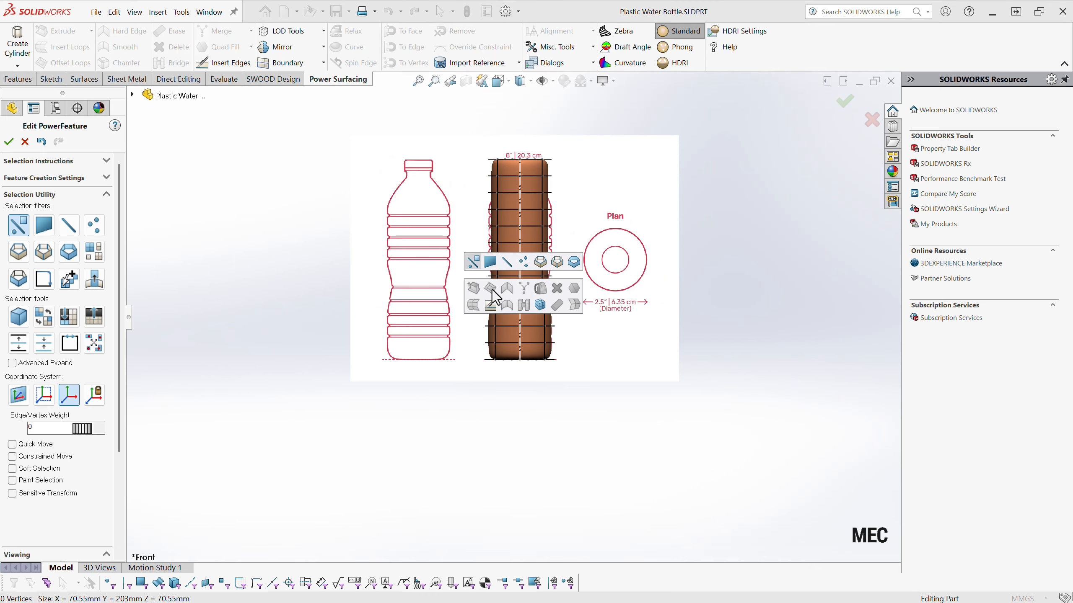
pyautogui.click(539, 261)
pyautogui.click(521, 294)
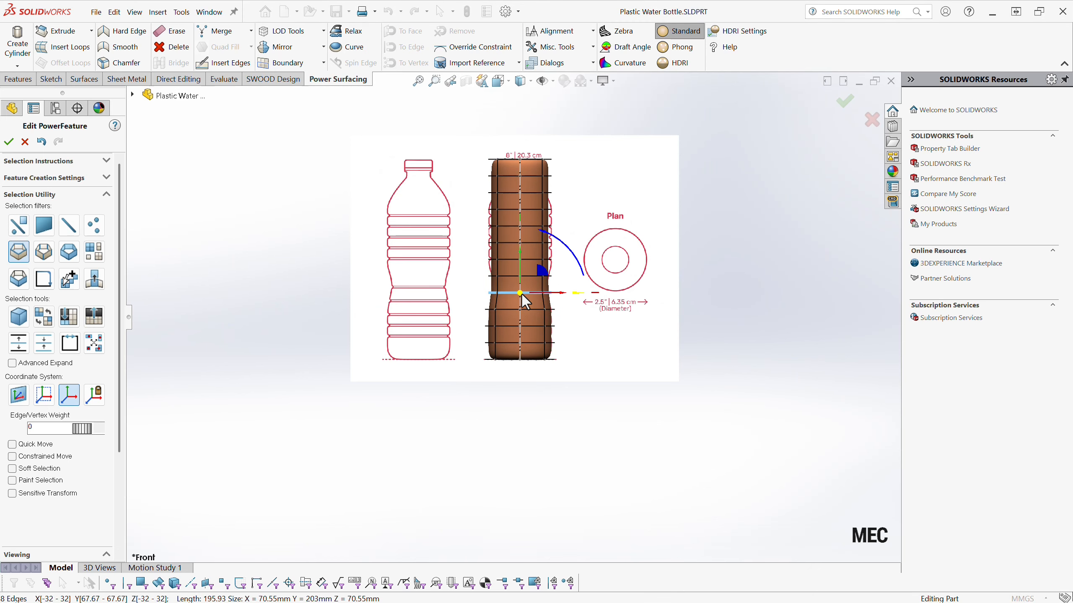
pyautogui.moveTo(523, 298); pyautogui.dragTo(530, 316)
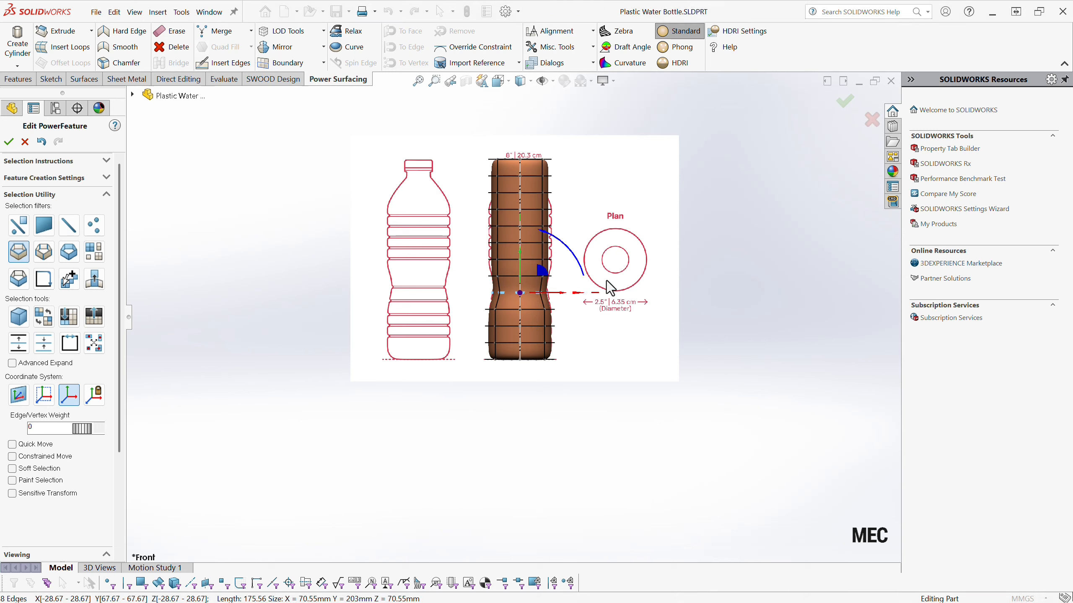
# Scale the edge loop just below the waist slightly inward to follow the reference profile
pyautogui.scroll(-1, 518, 310)
pyautogui.click(513, 312)
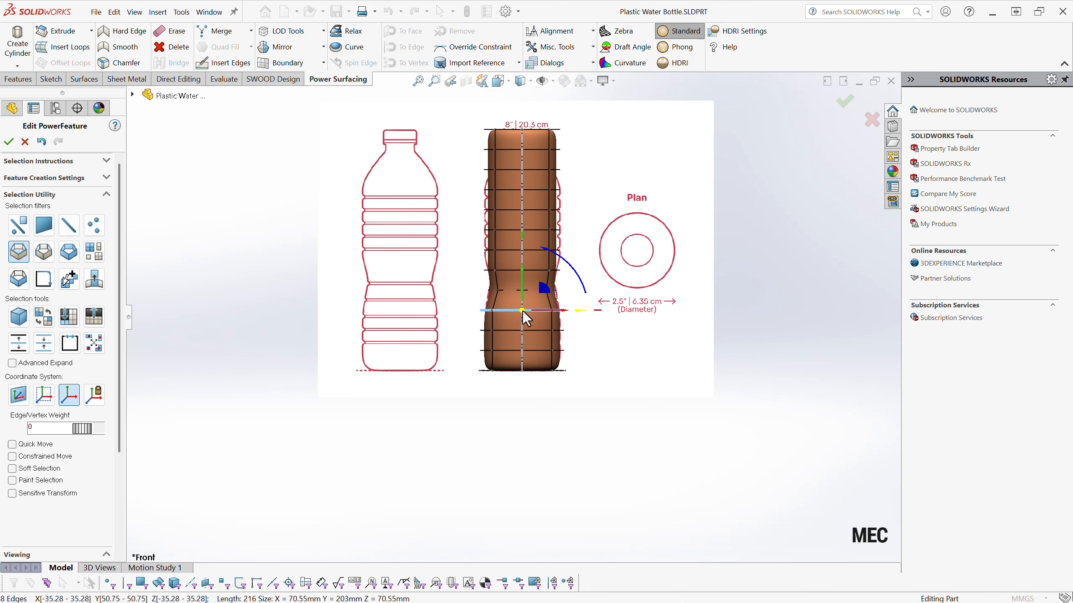
pyautogui.moveTo(523, 311)
pyautogui.mouseDown()
pyautogui.moveTo(520, 327)
pyautogui.moveTo(508, 315)
pyautogui.mouseUp()
pyautogui.click(456, 273)
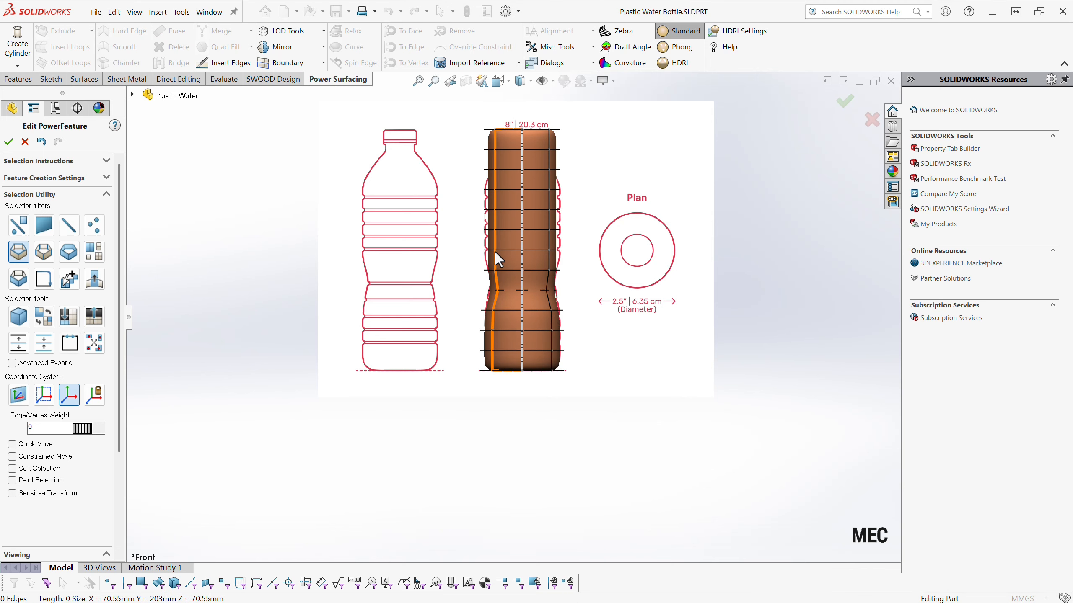
# Select the four vertex rings of the upper body and scale them evenly outward in the horizontal plane to about 70 mm wide
pyautogui.moveTo(475, 189); pyautogui.dragTo(581, 256)
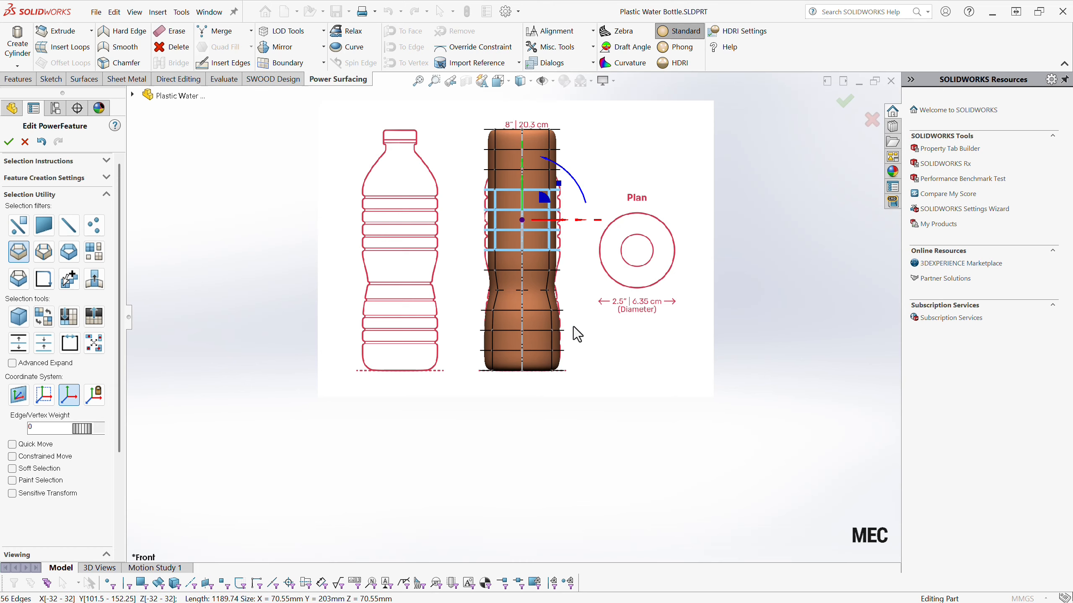
pyautogui.moveTo(574, 329); pyautogui.dragTo(522, 445, button='middle')
pyautogui.rightClick(511, 432)
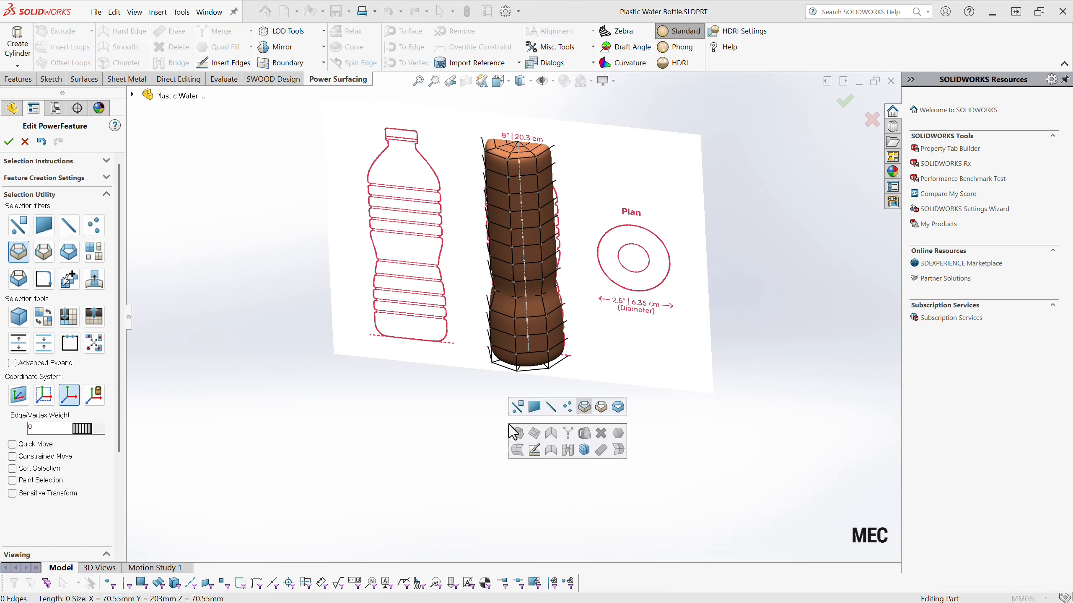
pyautogui.press('space')
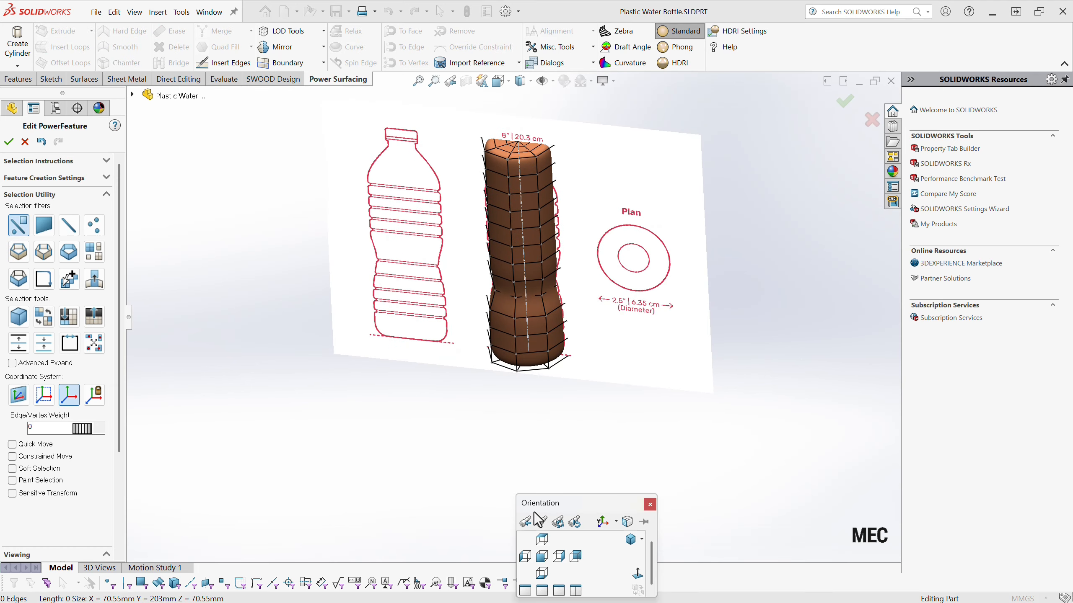
pyautogui.click(542, 557)
pyautogui.moveTo(465, 277); pyautogui.dragTo(573, 357)
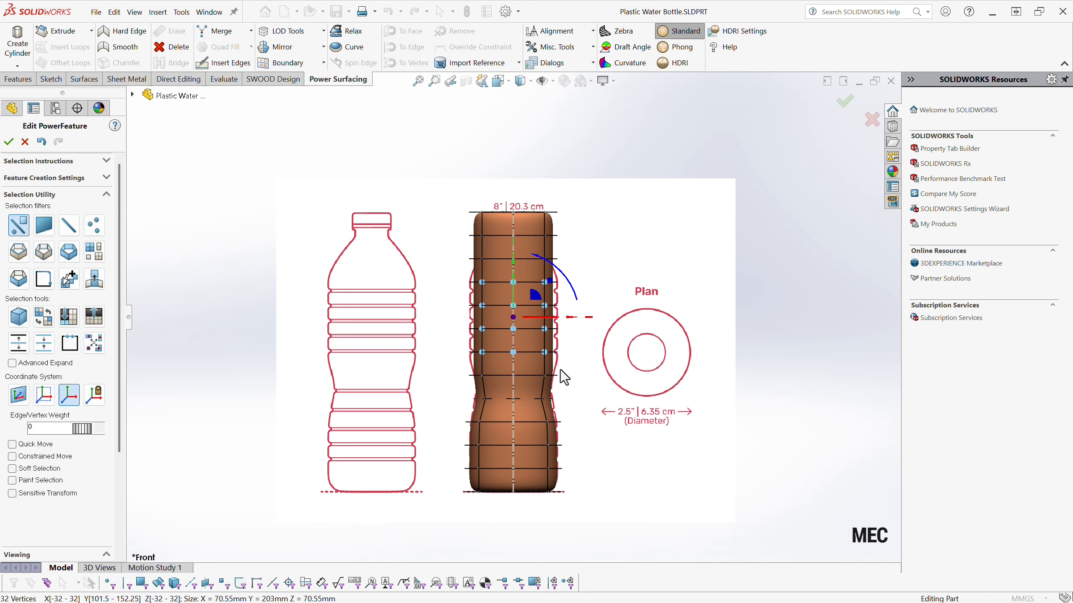
pyautogui.moveTo(560, 370)
pyautogui.mouseDown(button='middle')
pyautogui.moveTo(548, 435)
pyautogui.moveTo(534, 368)
pyautogui.mouseUp(button='middle')
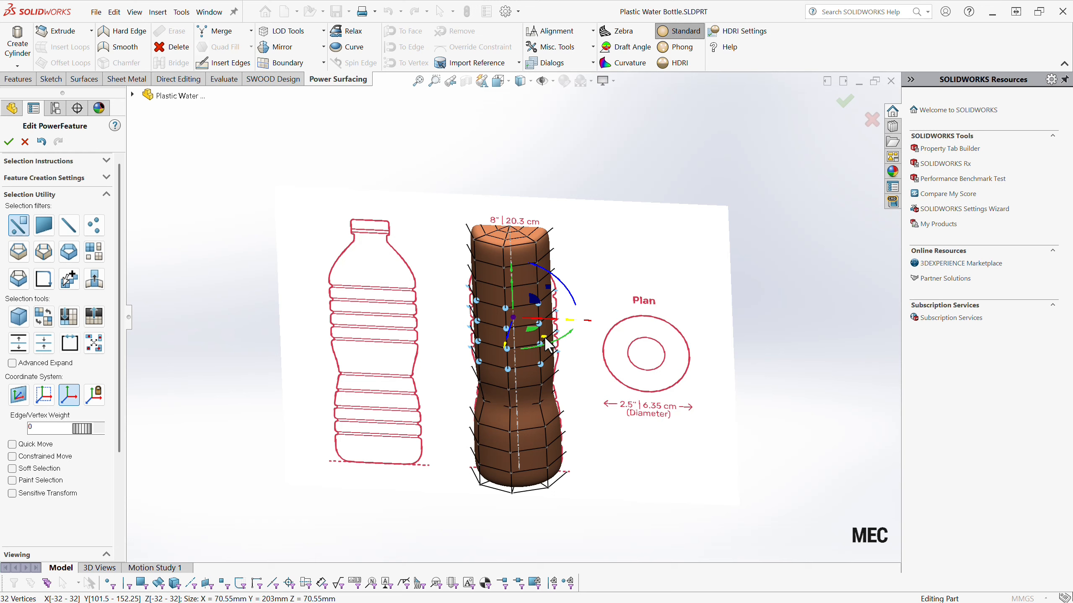
pyautogui.moveTo(544, 337); pyautogui.dragTo(528, 316)
pyautogui.press('space')
pyautogui.click(567, 443)
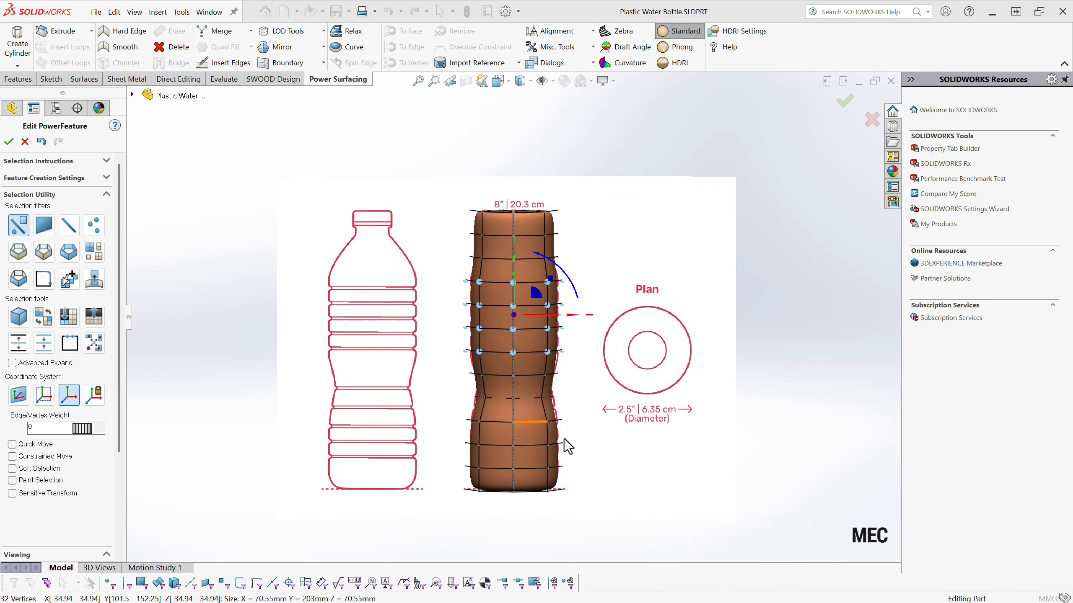
pyautogui.click(269, 281)
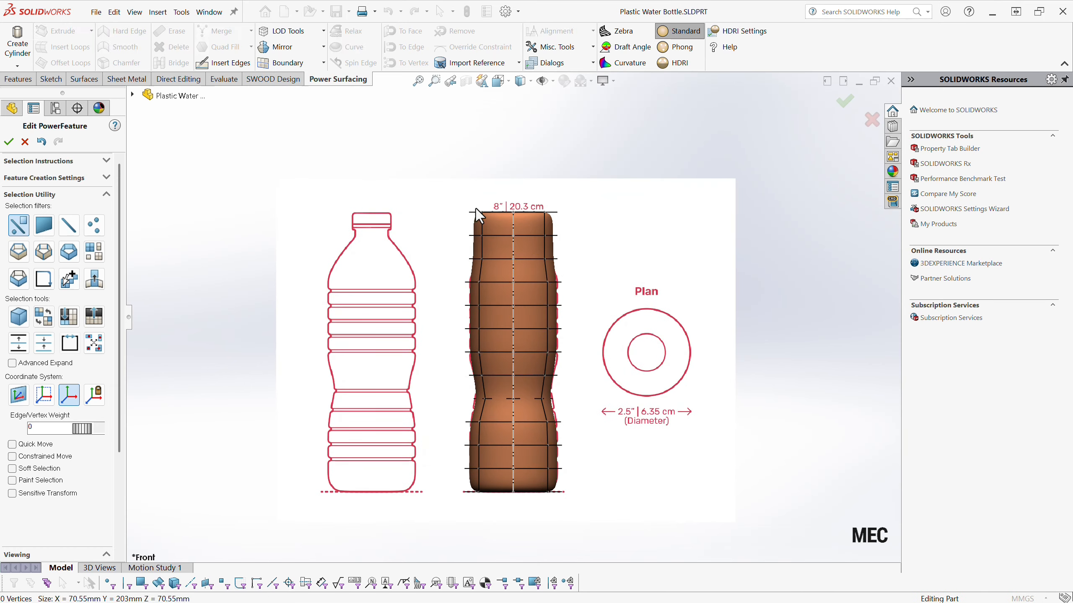
# Scale the top two vertex rings evenly inward in the horizontal plane to about 29 mm wide to form the bottle's neck
pyautogui.moveTo(460, 198)
pyautogui.mouseDown()
pyautogui.moveTo(565, 251)
pyautogui.moveTo(577, 246)
pyautogui.mouseUp()
pyautogui.moveTo(577, 246)
pyautogui.mouseDown(button='middle')
pyautogui.moveTo(587, 287)
pyautogui.moveTo(543, 280)
pyautogui.moveTo(525, 232)
pyautogui.mouseUp(button='middle')
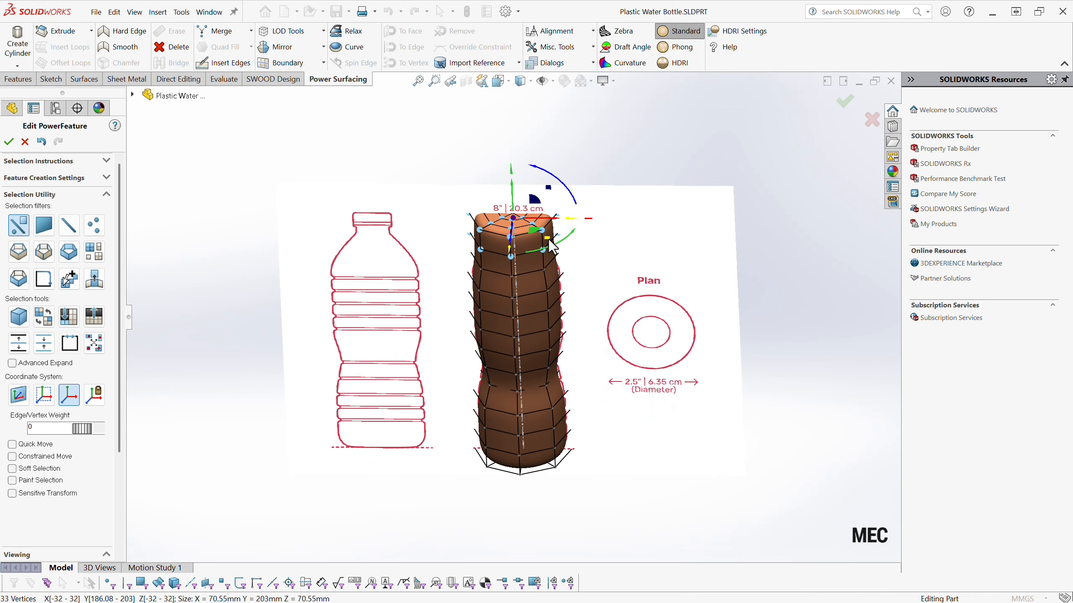
pyautogui.moveTo(552, 245); pyautogui.dragTo(583, 353)
pyautogui.press('space')
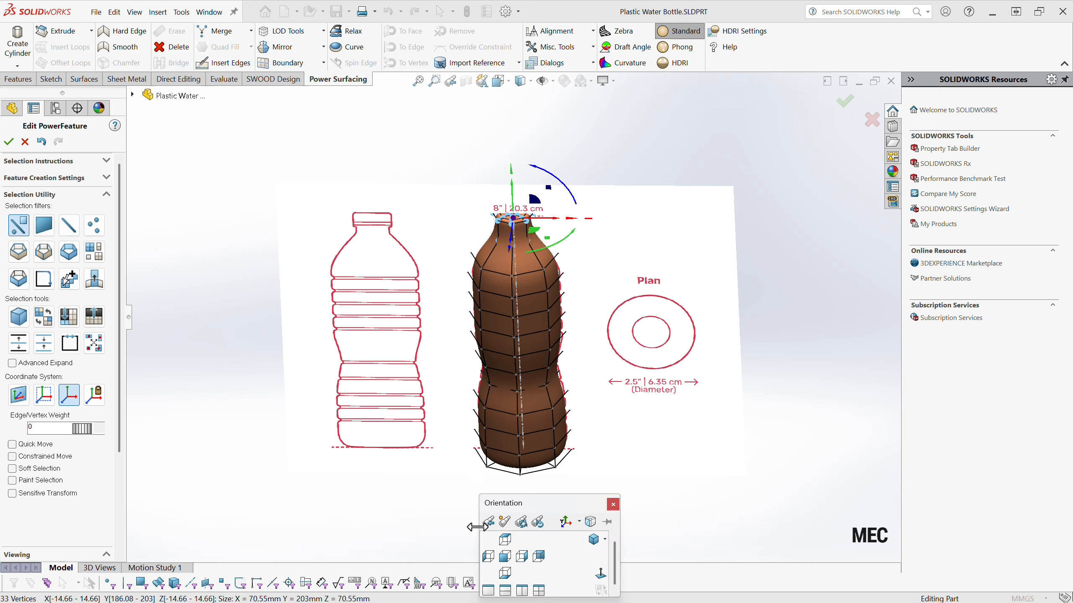
pyautogui.click(505, 557)
# Display the bottle as its unsmoothed, faceted control mesh and clear the vertex selection
pyautogui.scroll(-3, 514, 291)
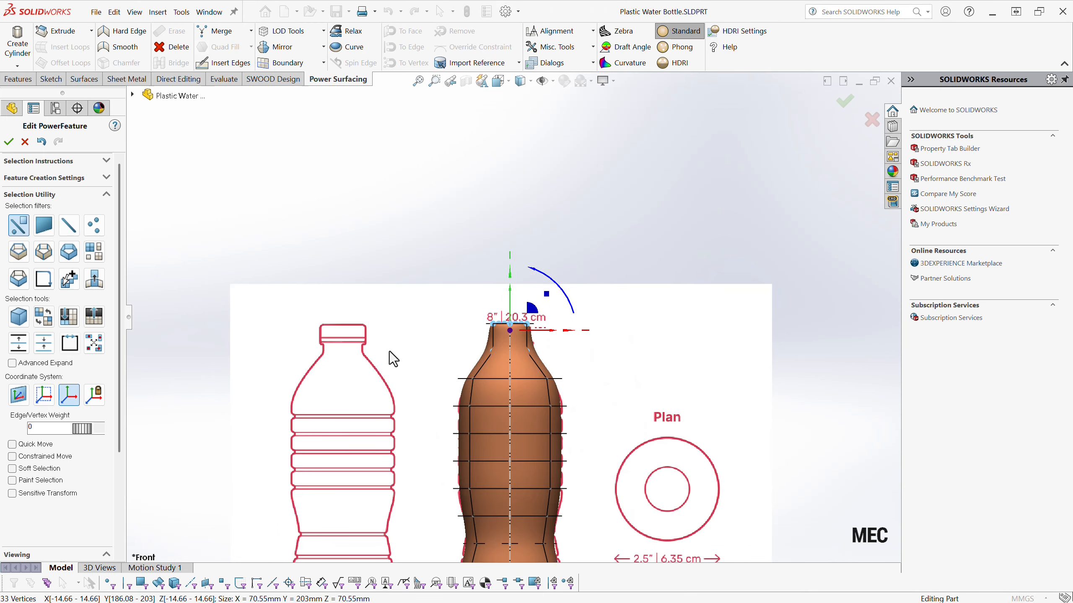
pyautogui.scroll(-3, 56, 536)
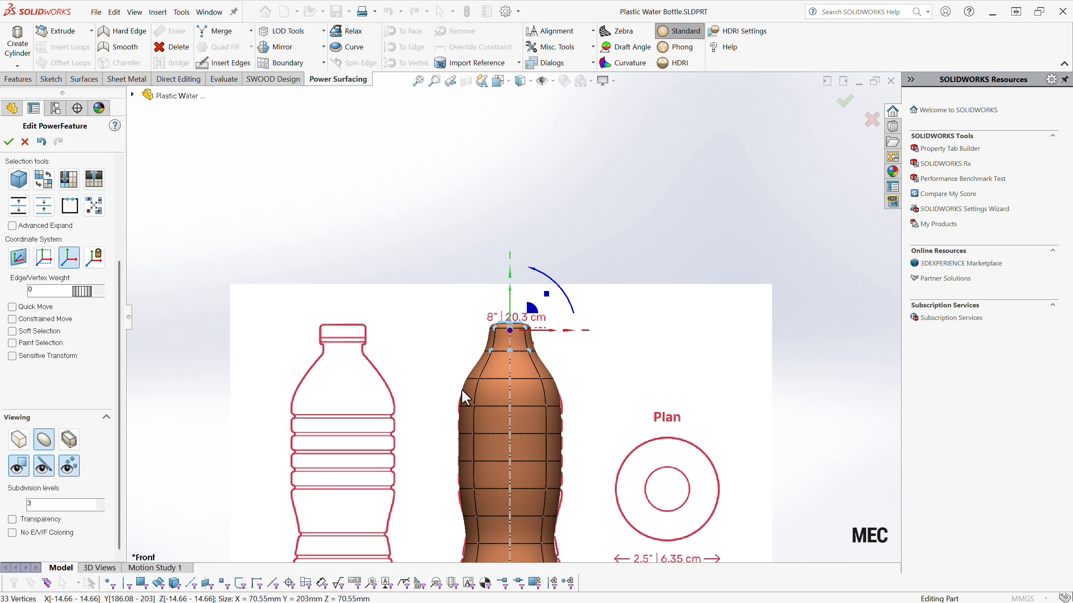
pyautogui.scroll(-2, 501, 381)
pyautogui.scroll(-2, 501, 381)
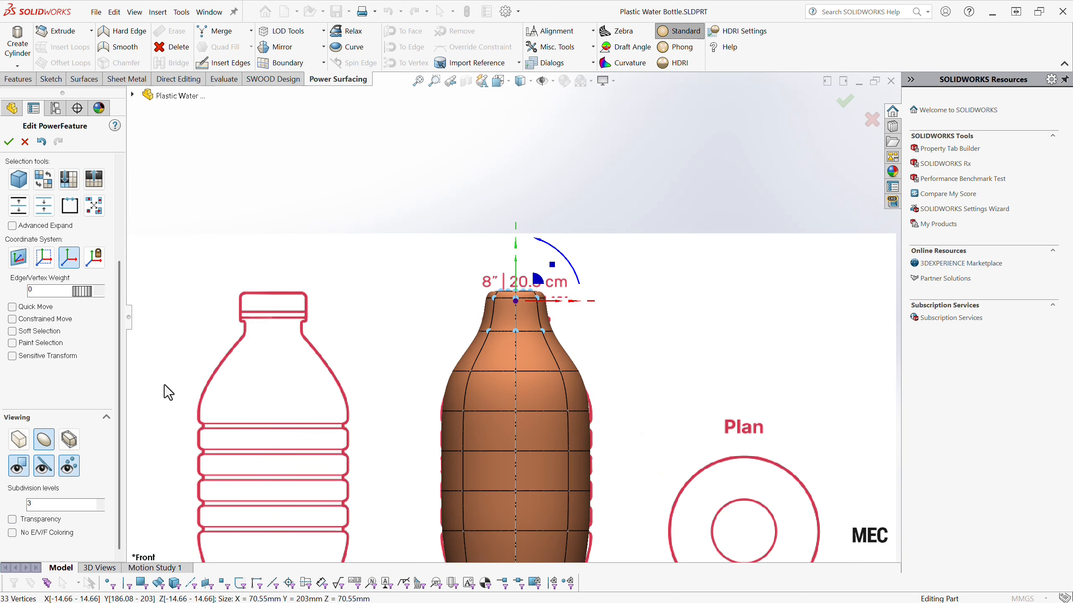
pyautogui.click(20, 436)
pyautogui.click(444, 284)
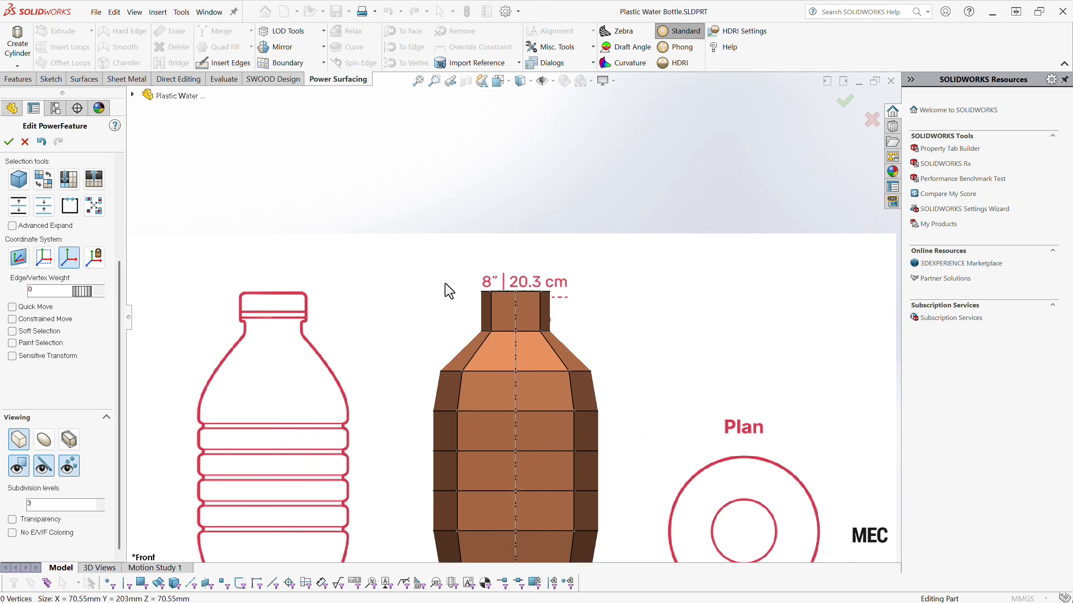
# Apply Hard Edge to the edge loops at the top rim and the base of the neck
pyautogui.rightClick(445, 285)
pyautogui.click(520, 269)
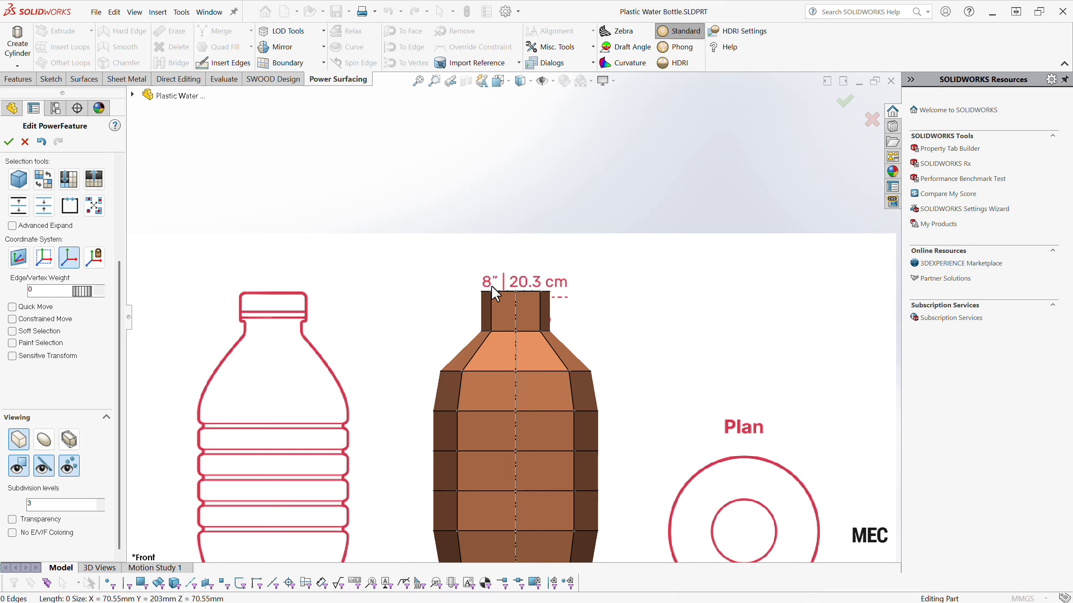
pyautogui.click(500, 294)
pyautogui.rightClick(500, 294)
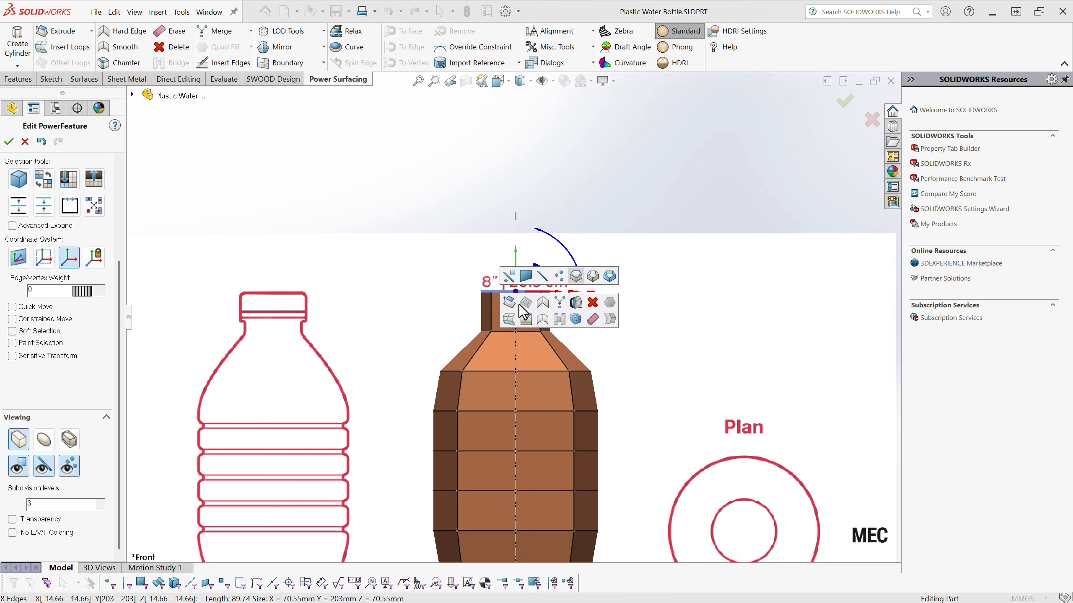
pyautogui.click(543, 304)
pyautogui.click(506, 333)
pyautogui.rightClick(506, 333)
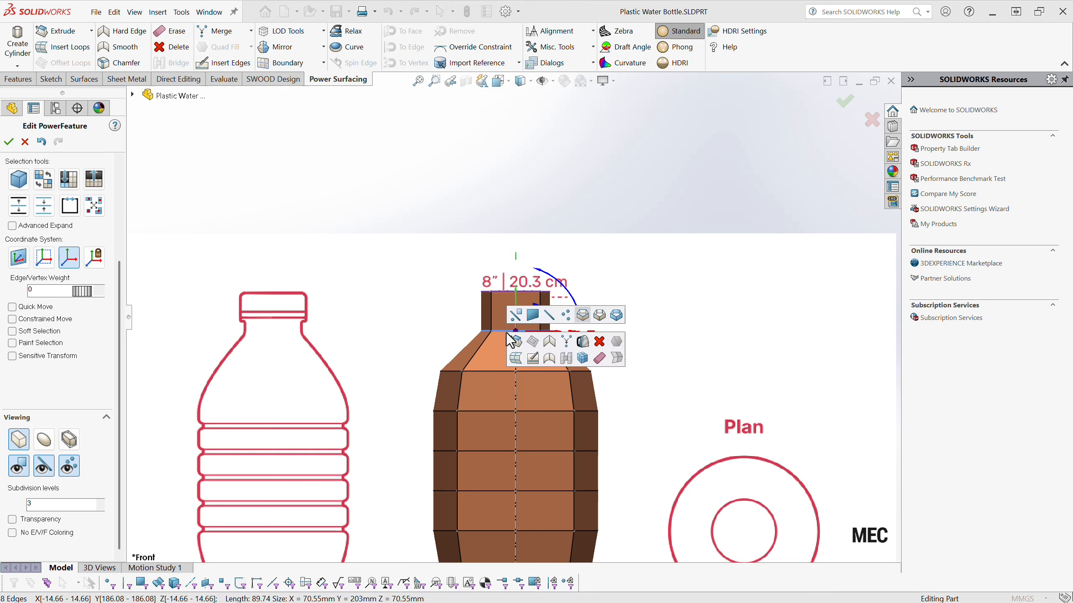
pyautogui.click(549, 341)
# Hide the reference picture behind the bottle and set the selection filter to all element types
pyautogui.moveTo(409, 281)
pyautogui.mouseDown(button='middle')
pyautogui.moveTo(434, 283)
pyautogui.moveTo(441, 322)
pyautogui.moveTo(426, 407)
pyautogui.mouseUp(button='middle')
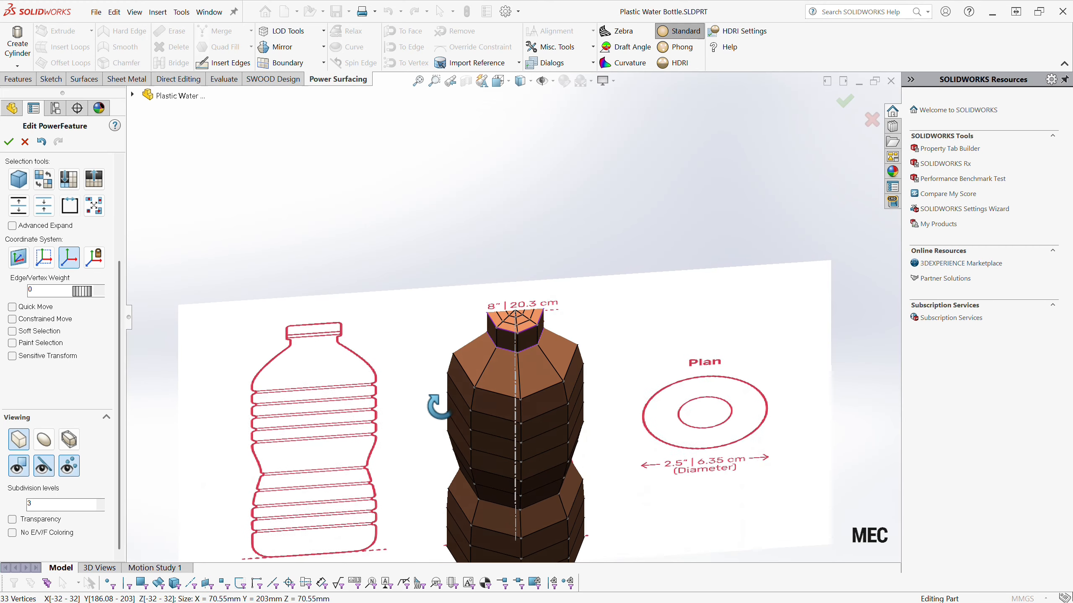
pyautogui.click(541, 85)
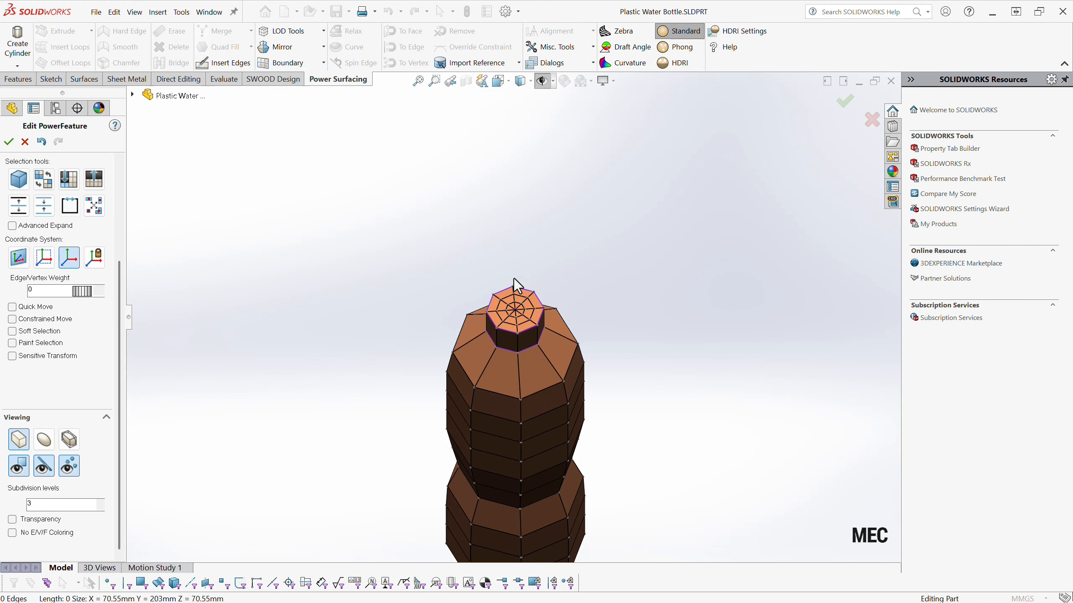
pyautogui.rightClick(506, 249)
# Delete all 24 faces of the flat cap closing the top of the bottle's neck, leaving the mouth open
pyautogui.scroll(-5, 506, 293)
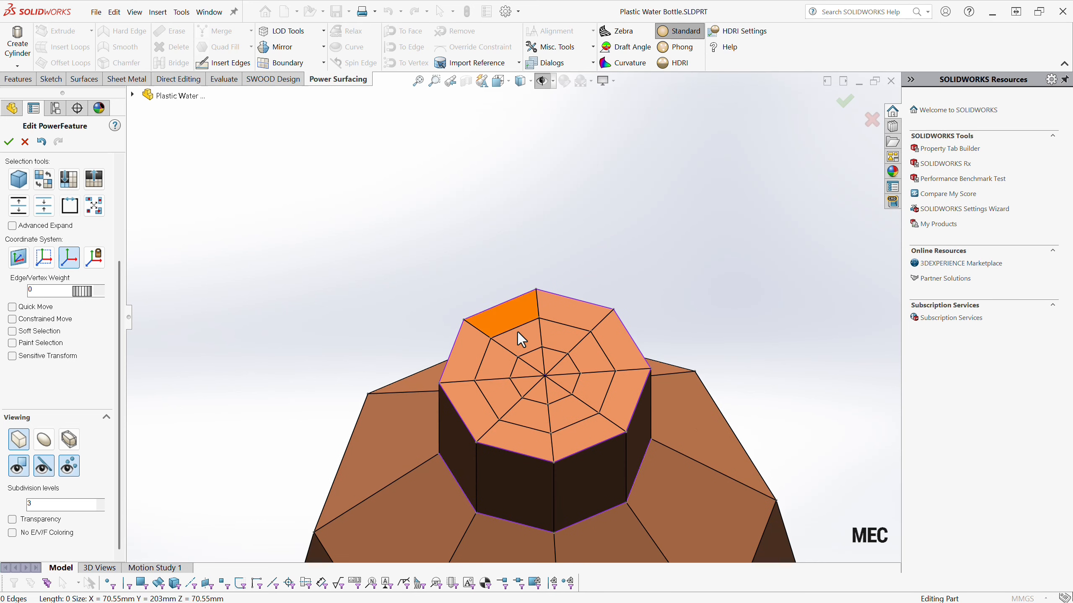
pyautogui.scroll(3, 20, 369)
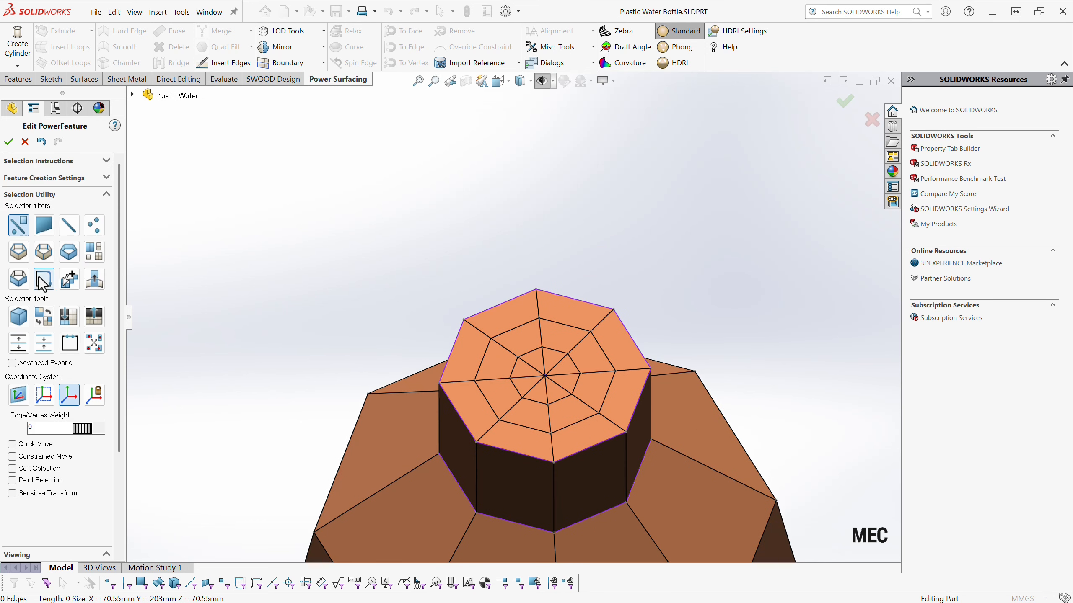
pyautogui.click(486, 322)
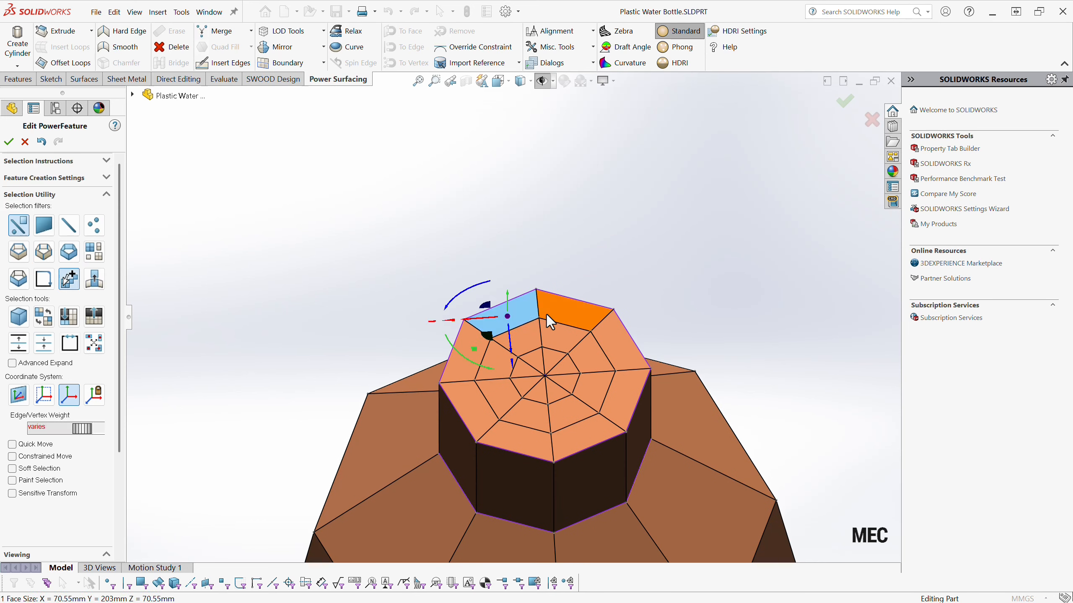
pyautogui.doubleClick(541, 312)
pyautogui.click(517, 314)
pyautogui.click(565, 314)
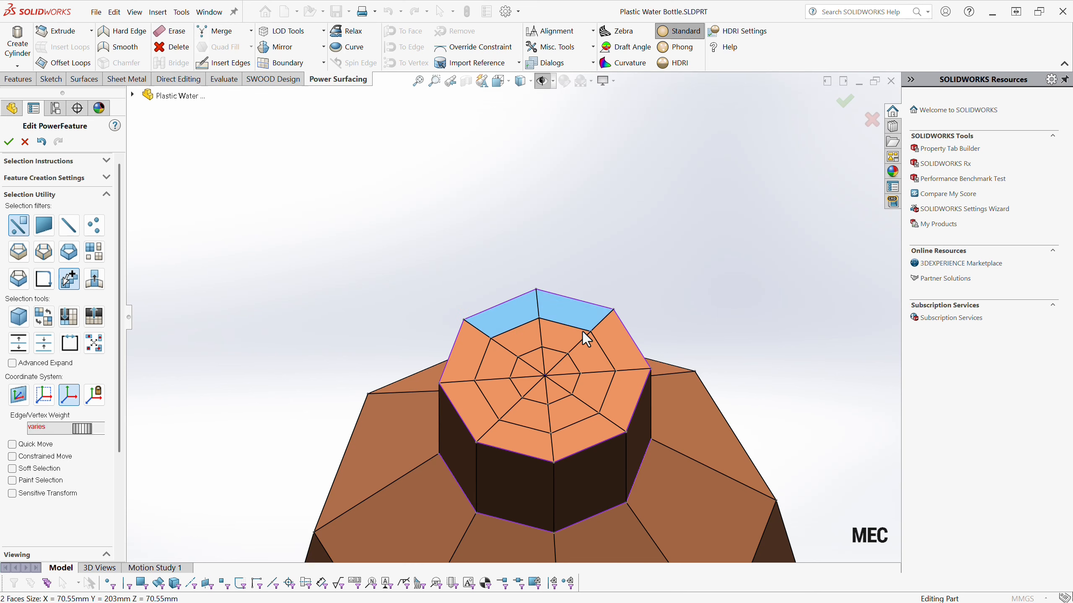
pyautogui.click(592, 350)
pyautogui.click(607, 337)
pyautogui.click(589, 395)
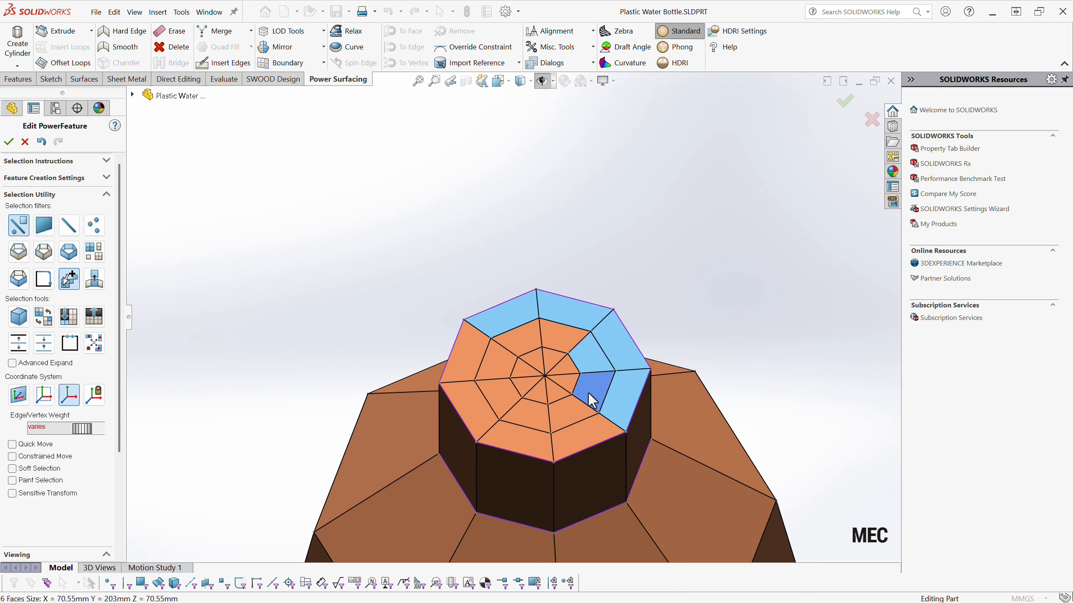
pyautogui.click(557, 359)
pyautogui.click(562, 361)
pyautogui.click(560, 336)
pyautogui.click(513, 338)
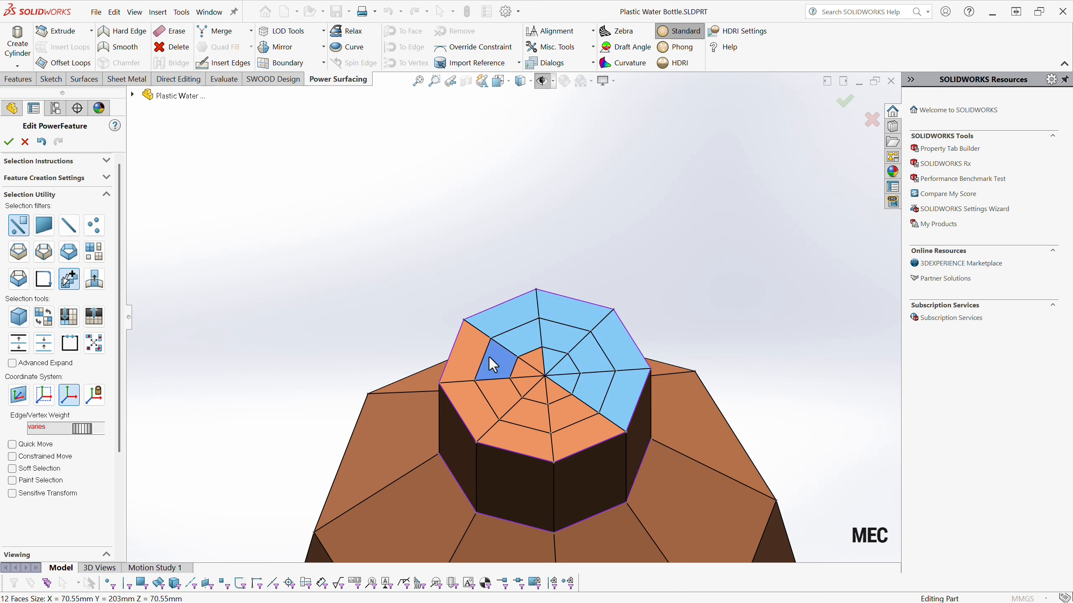
pyautogui.click(462, 374)
pyautogui.click(534, 357)
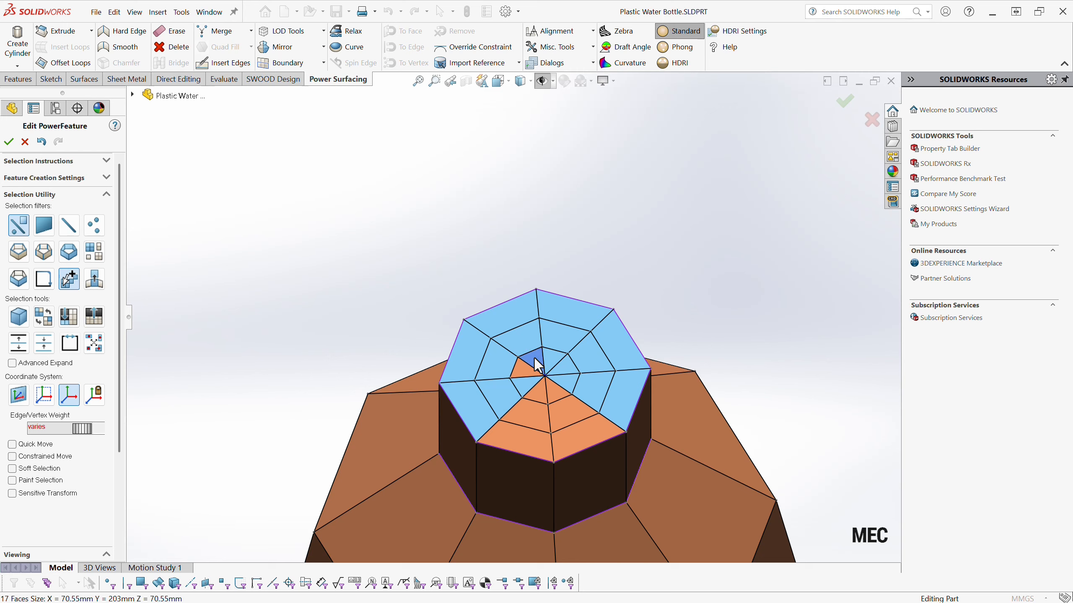
pyautogui.click(521, 375)
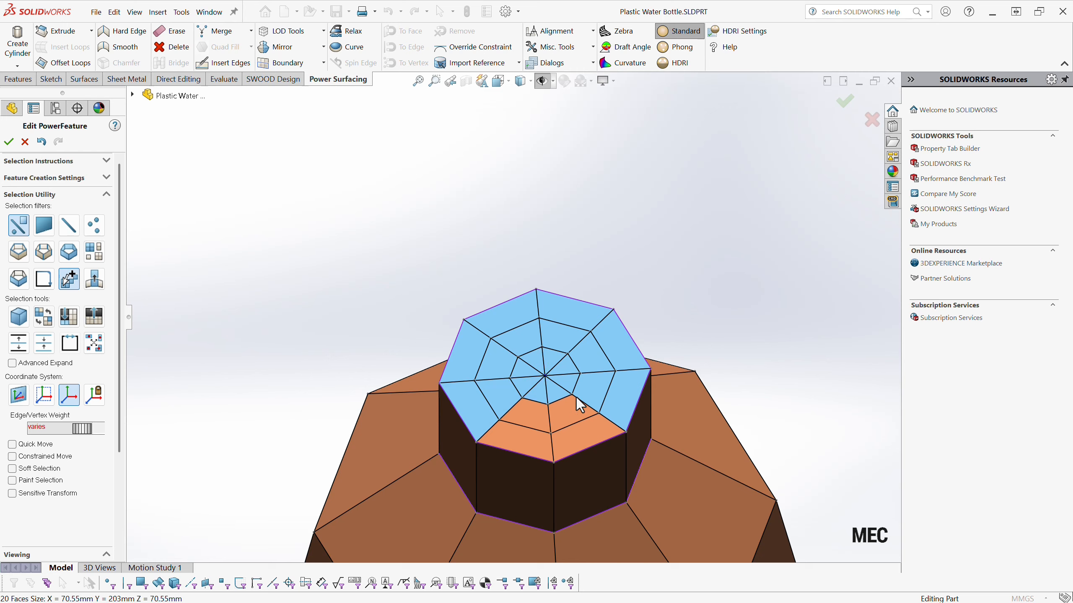
pyautogui.click(534, 440)
pyautogui.click(588, 433)
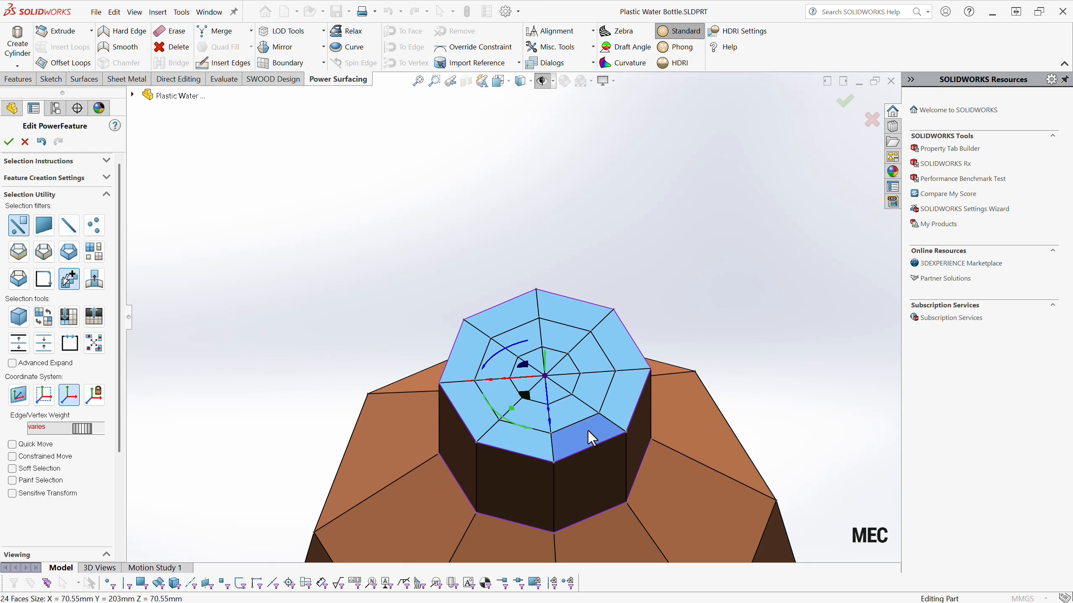
pyautogui.press('Delete')
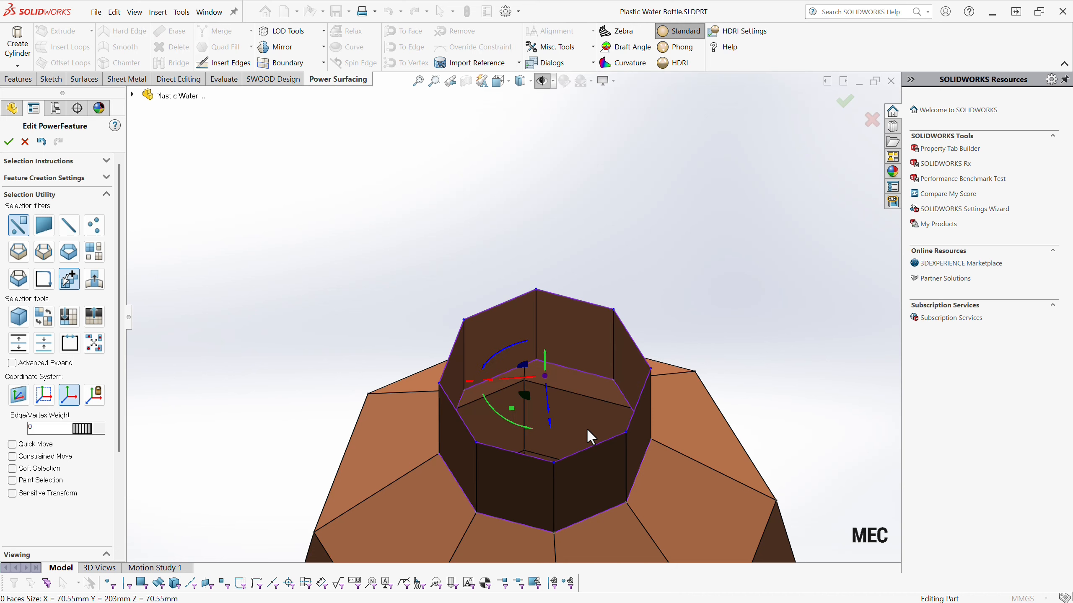
# Show the bottle from the front over the reference picture and display it smoothed with 50% transparency
pyautogui.press('space')
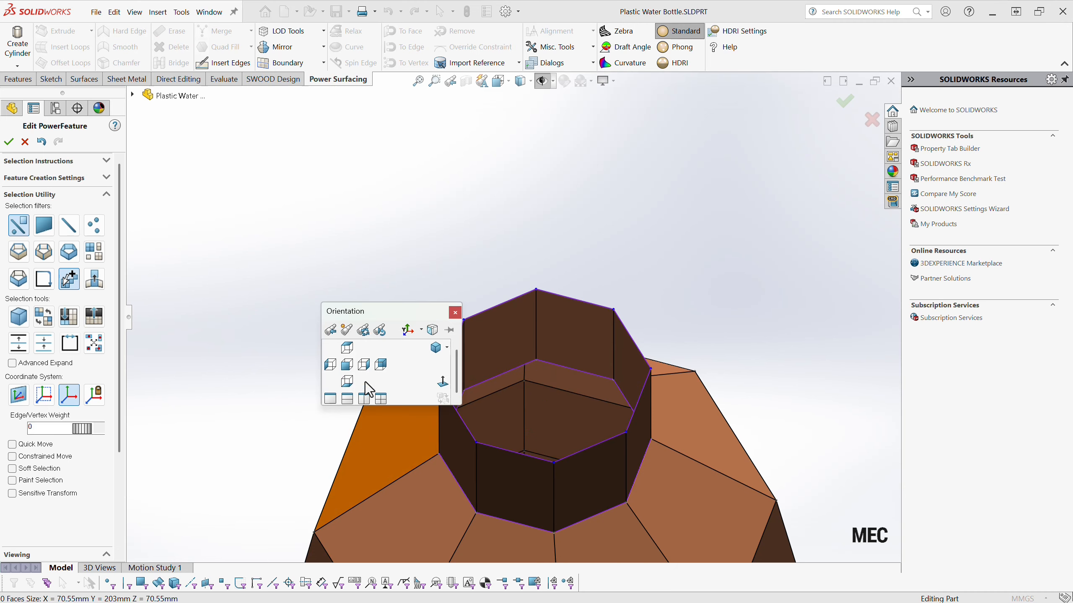
pyautogui.click(346, 364)
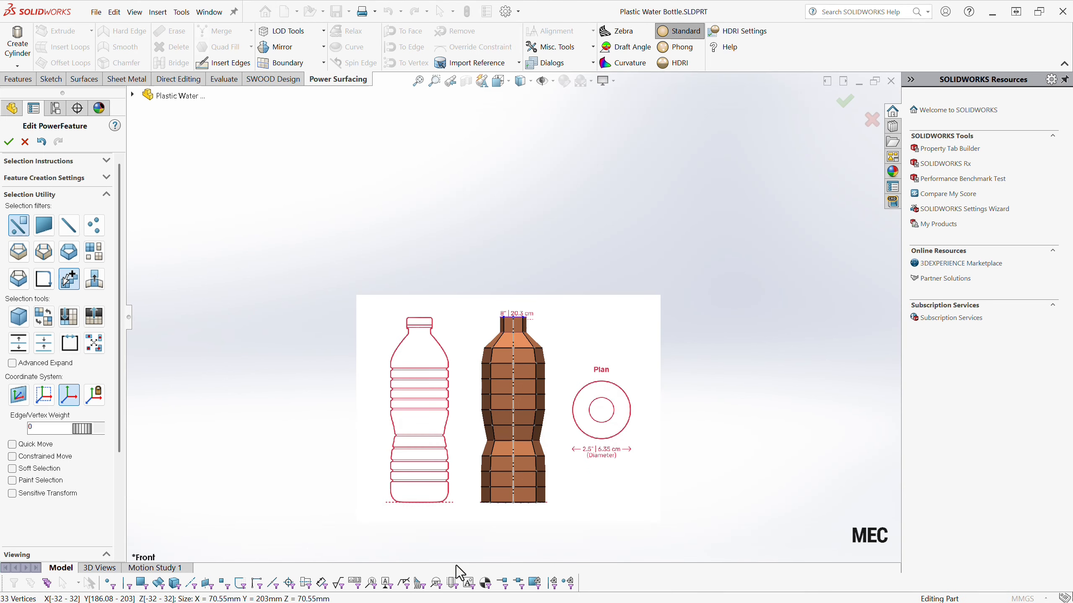
pyautogui.scroll(-3, 456, 565)
pyautogui.scroll(-2, 557, 267)
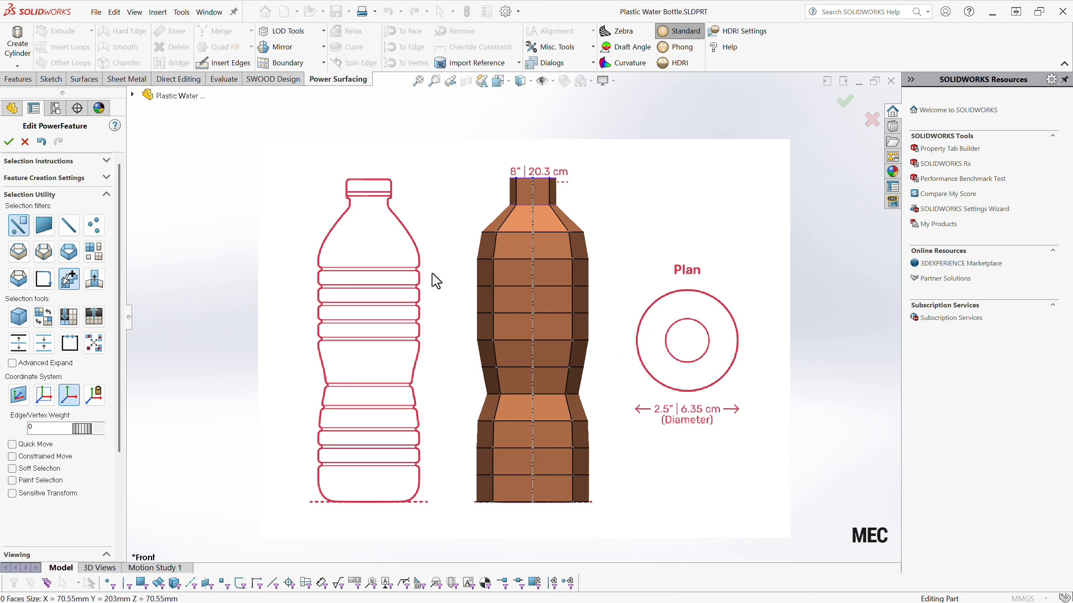
pyautogui.scroll(-3, 74, 517)
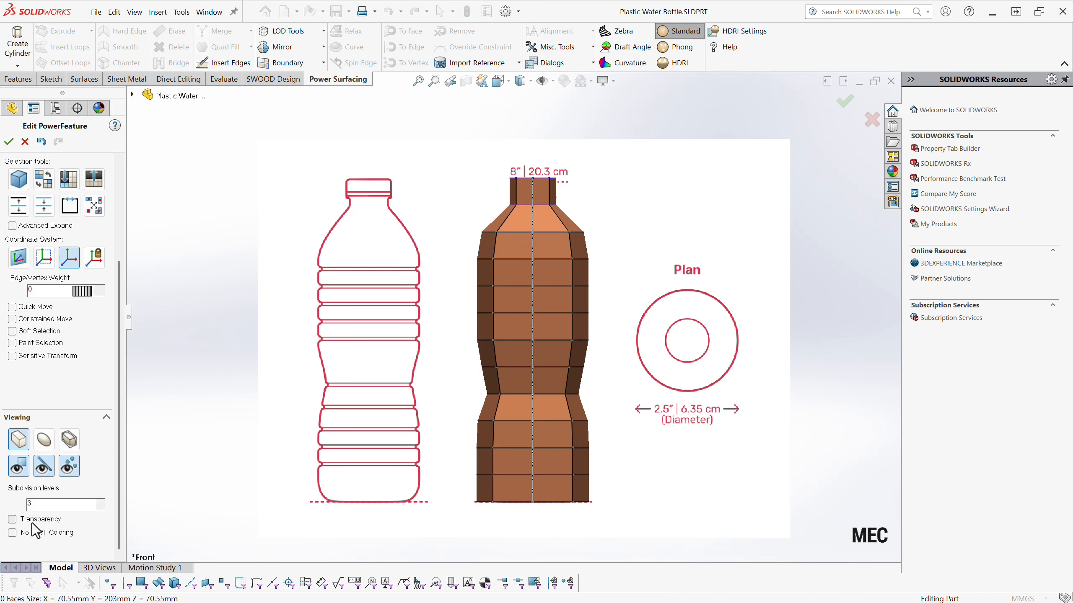
pyautogui.click(12, 520)
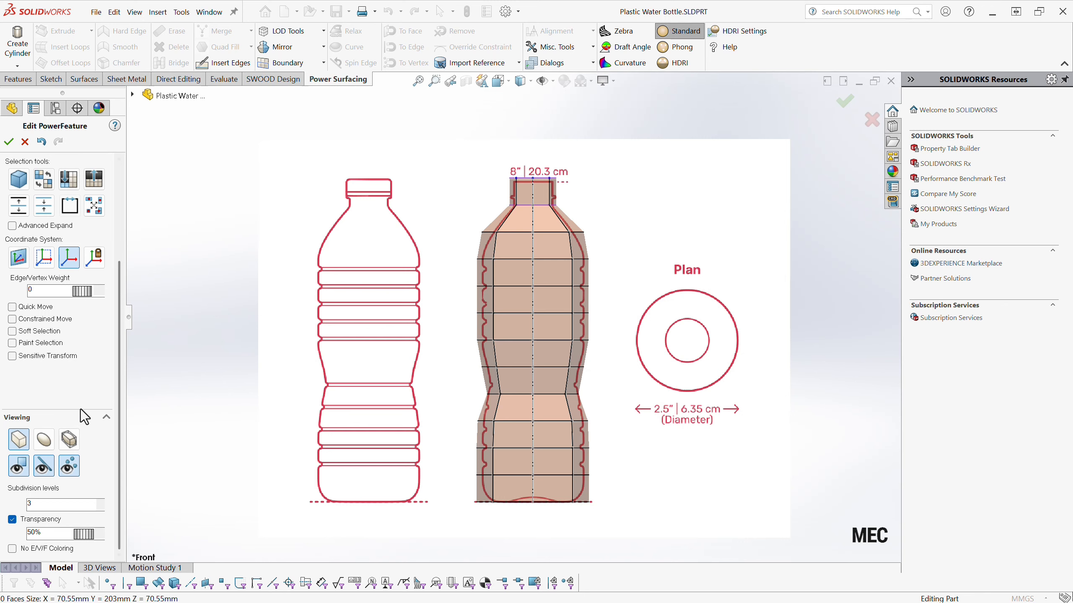
pyautogui.click(44, 440)
pyautogui.scroll(-2, 552, 272)
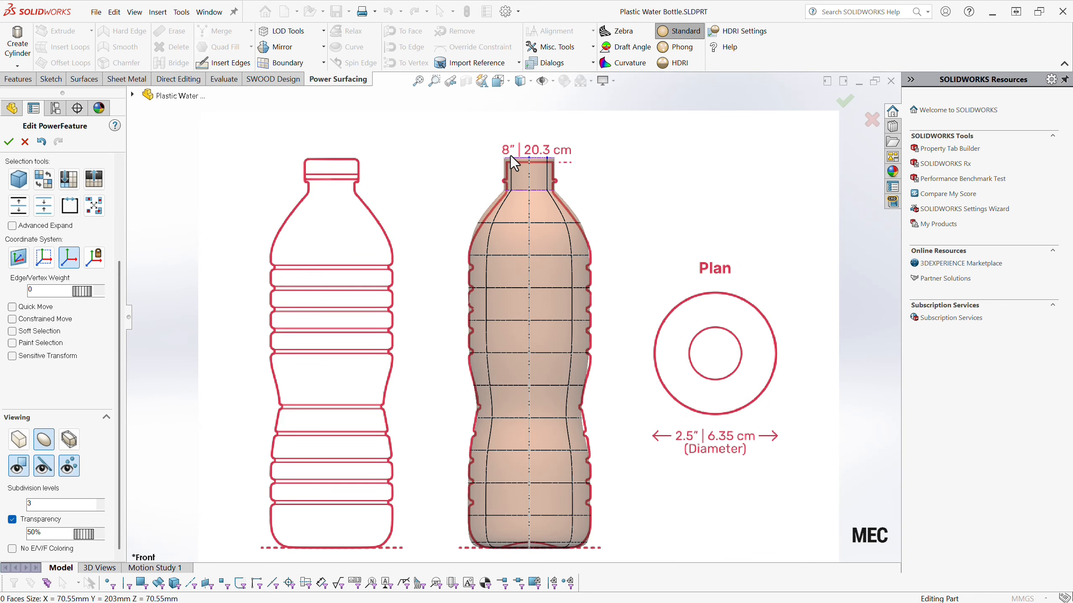
# Select the neck's two vertex rings and scale them evenly inward in the horizontal plane to about 28.4 mm wide
pyautogui.click(537, 173)
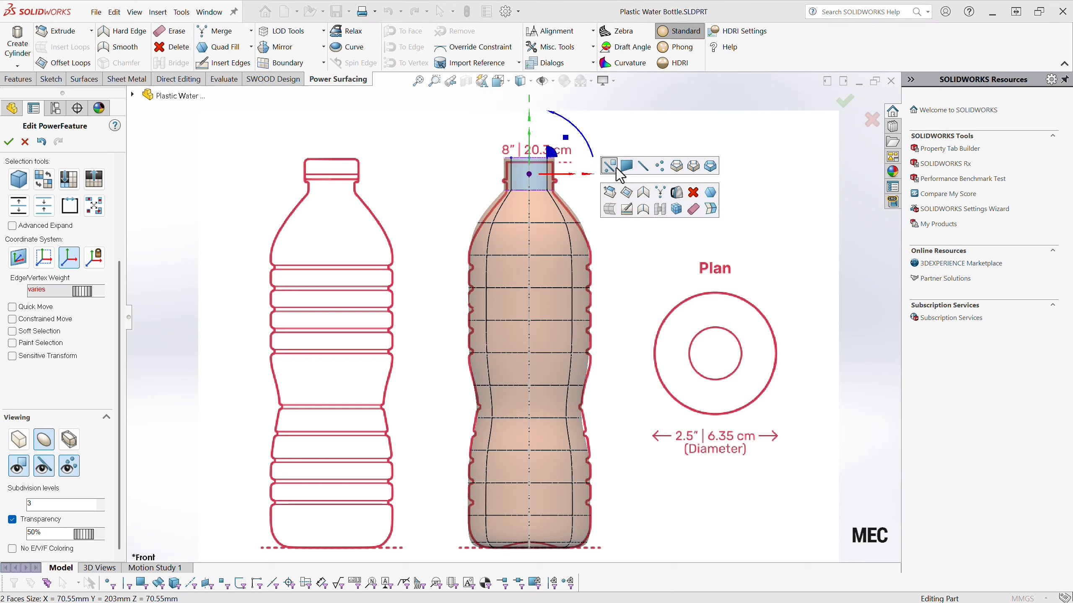
pyautogui.click(389, 147)
pyautogui.moveTo(493, 148); pyautogui.dragTo(592, 211)
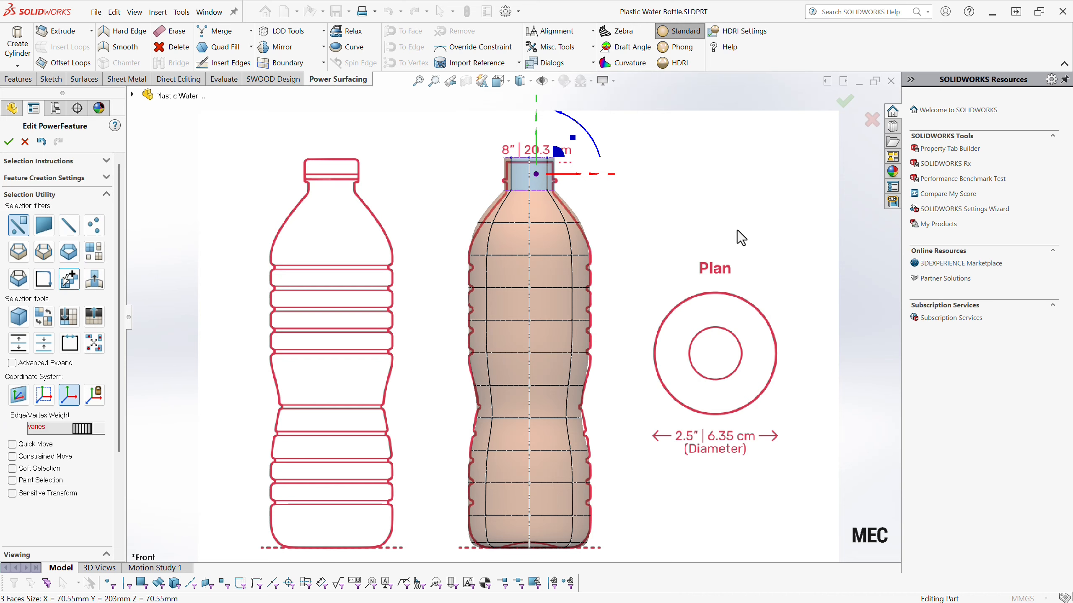
pyautogui.moveTo(477, 143); pyautogui.dragTo(598, 202)
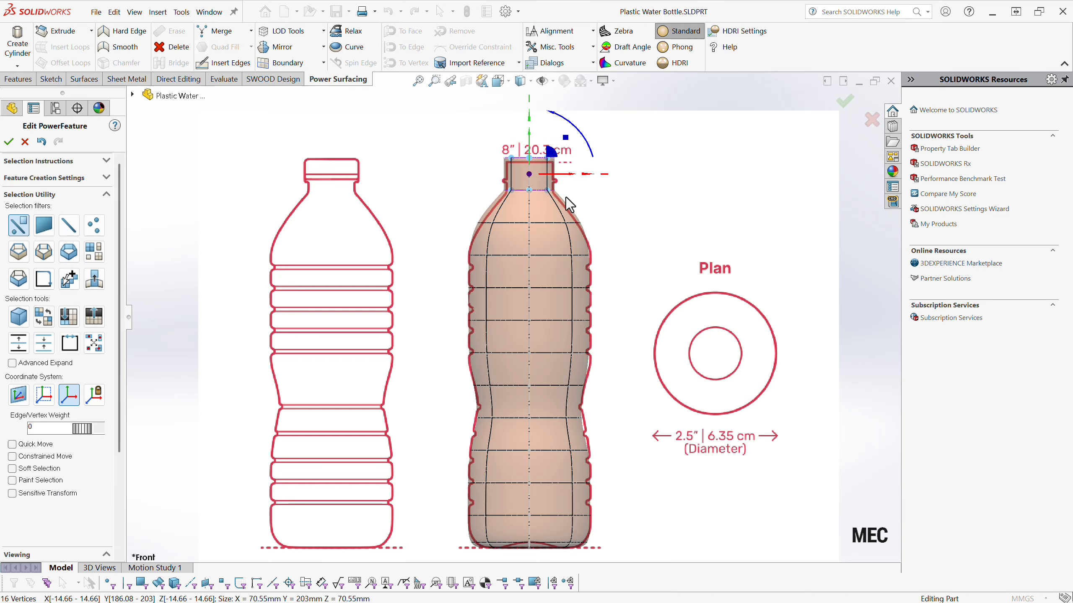
pyautogui.moveTo(592, 219)
pyautogui.mouseDown(button='middle')
pyautogui.moveTo(577, 283)
pyautogui.moveTo(528, 221)
pyautogui.mouseUp(button='middle')
pyautogui.moveTo(566, 202); pyautogui.dragTo(570, 250)
pyautogui.press('space')
pyautogui.click(594, 310)
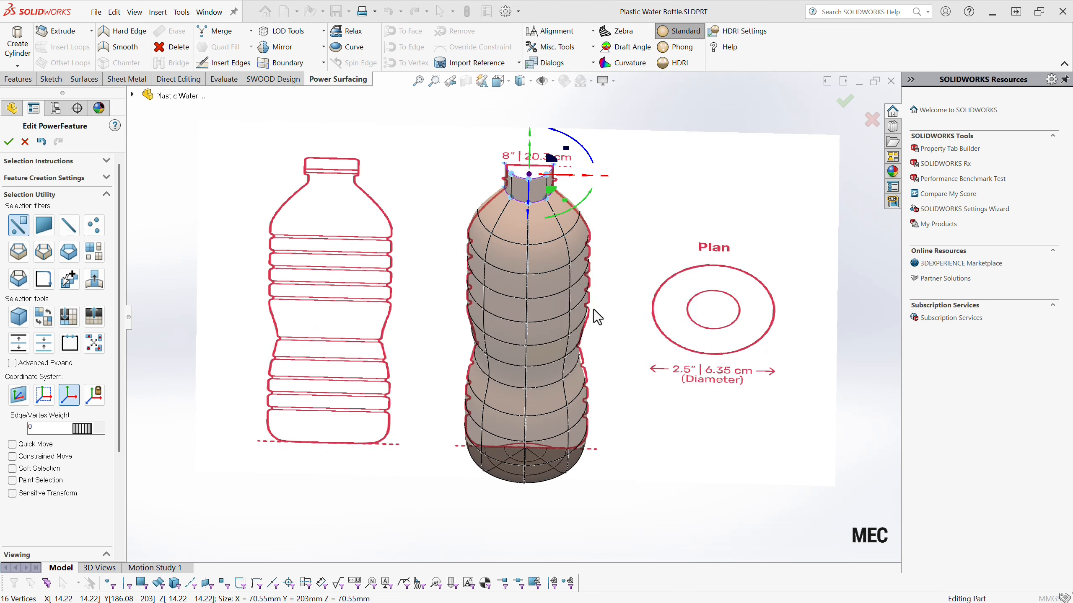
pyautogui.scroll(-5, 513, 318)
pyautogui.scroll(-2, 516, 318)
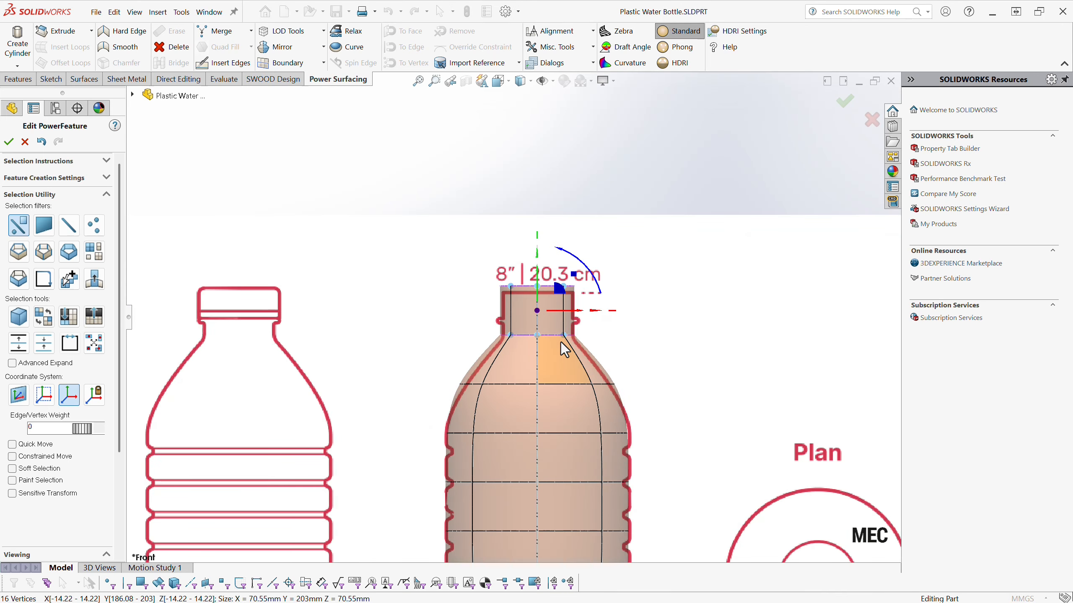
pyautogui.scroll(2, 626, 338)
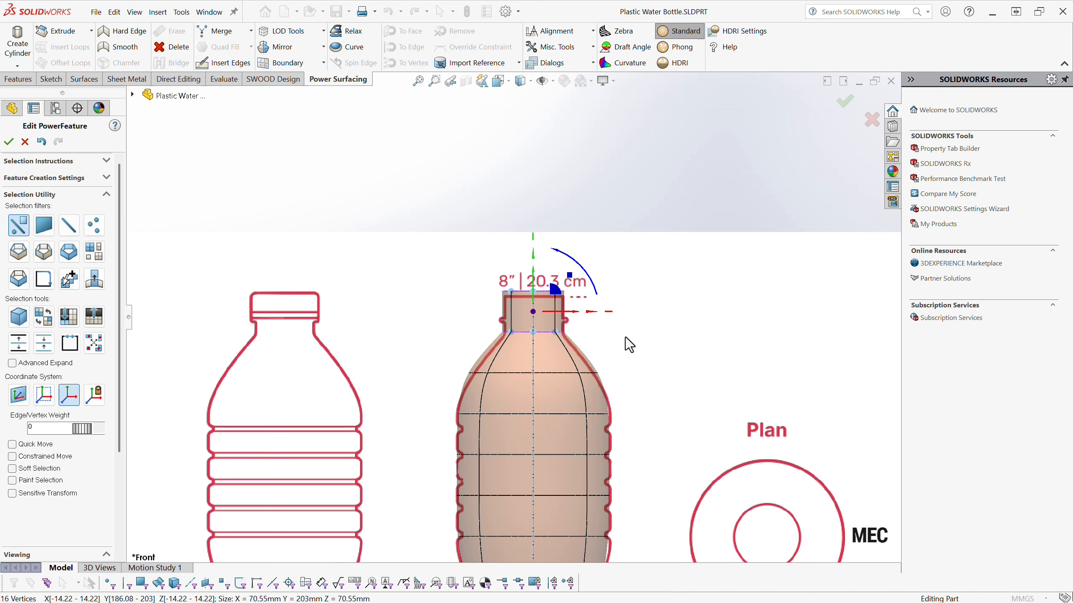
# Scale the neck's vertex rings further inward in the horizontal plane to about 26.9 mm wide and clear the selection
pyautogui.moveTo(626, 338); pyautogui.dragTo(583, 406, button='middle')
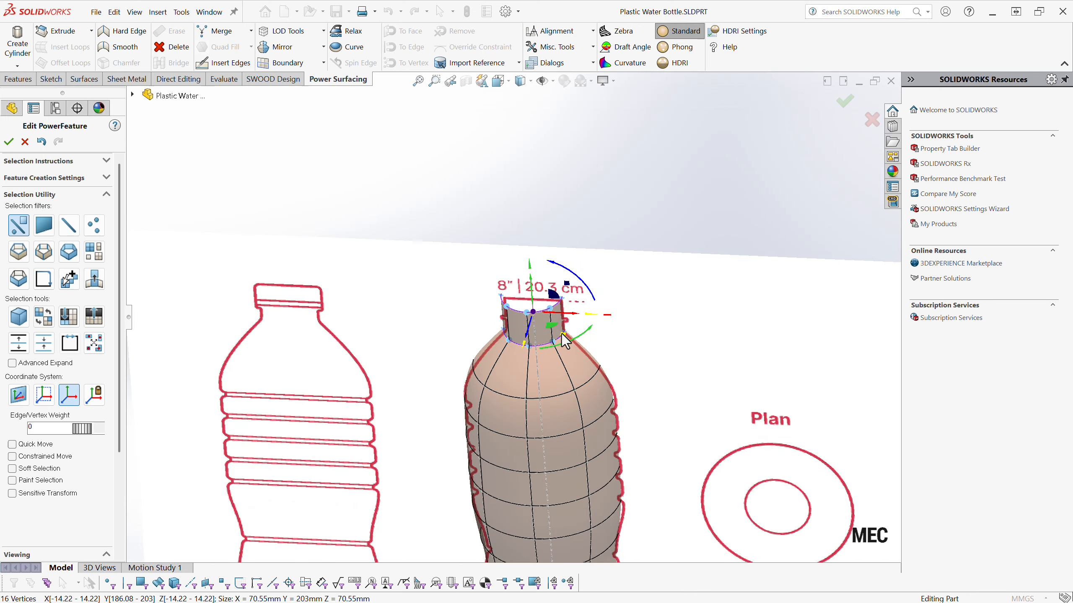
pyautogui.moveTo(563, 335); pyautogui.dragTo(567, 345)
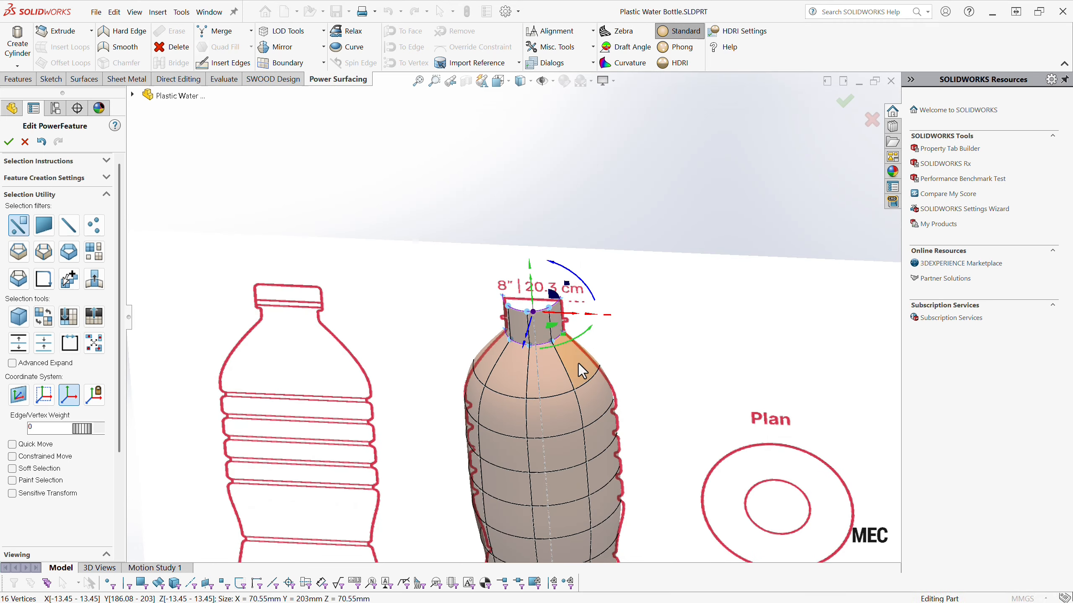
pyautogui.press('space')
pyautogui.click(603, 422)
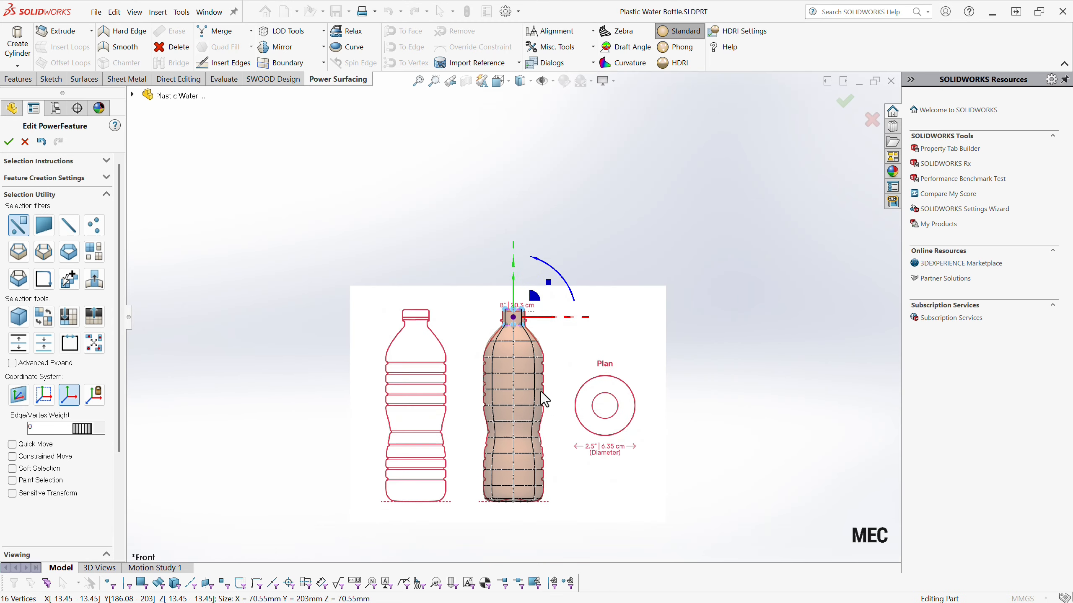
pyautogui.scroll(-5, 501, 332)
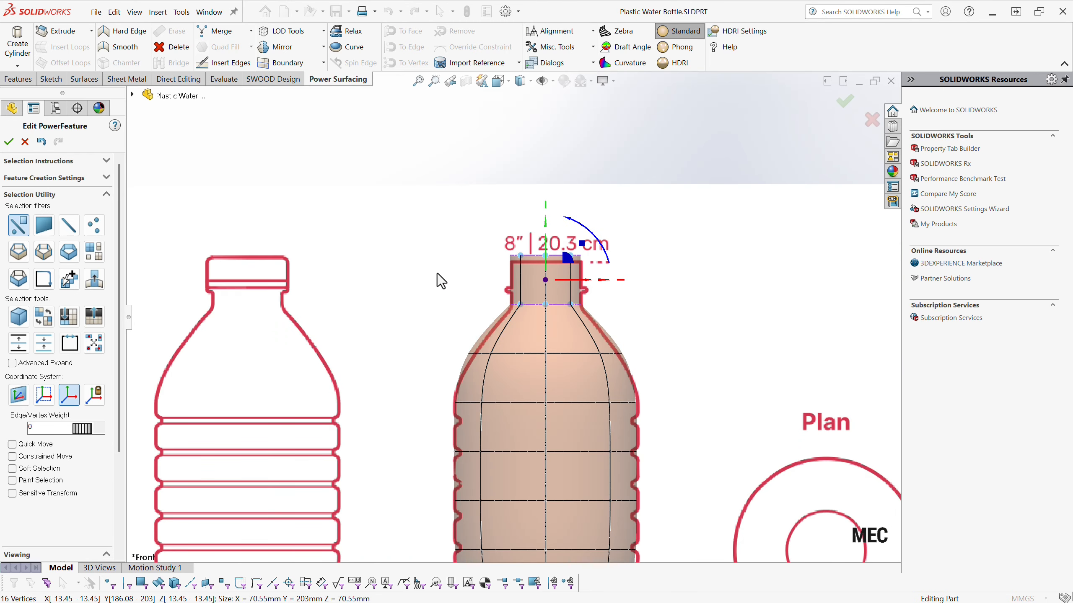
pyautogui.click(426, 273)
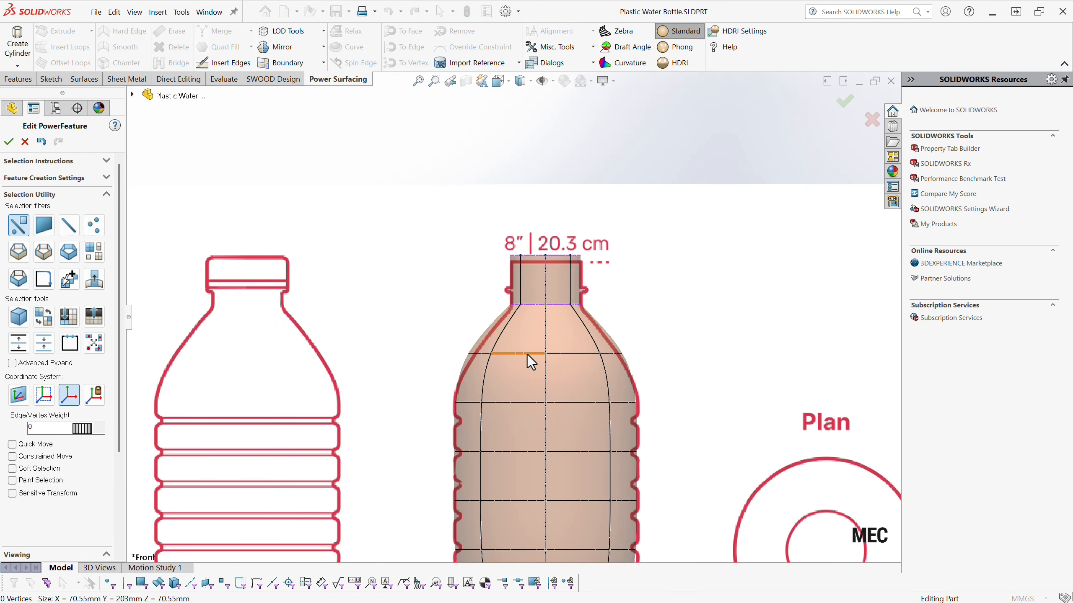
# Scale the first edge loop below the neck evenly inward by a factor of about 0.92 to match the reference shoulder
pyautogui.press('s')
pyautogui.click(605, 340)
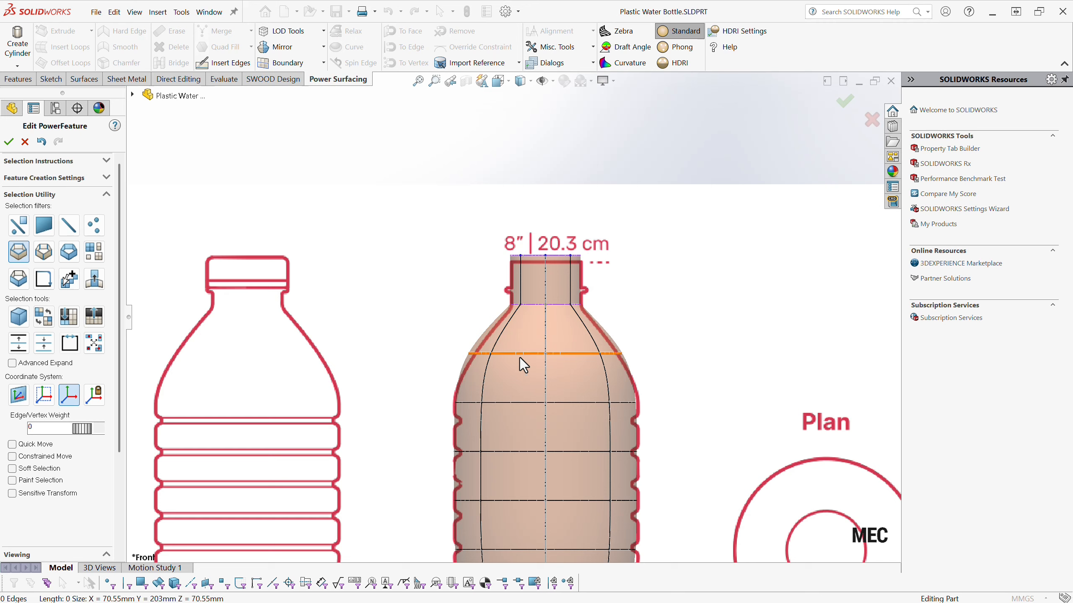
pyautogui.click(545, 355)
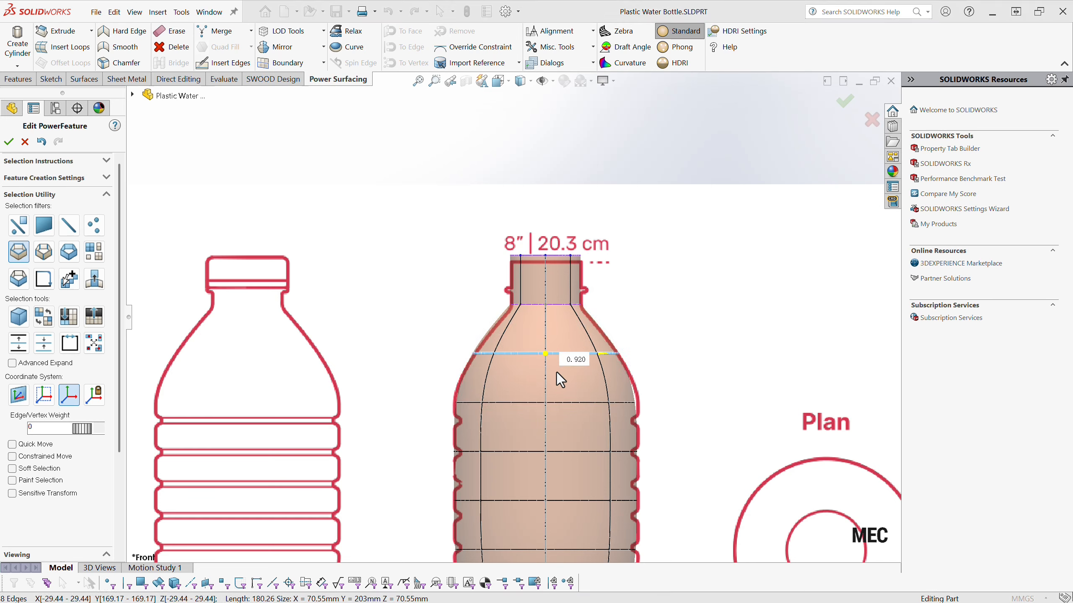
pyautogui.moveTo(556, 372); pyautogui.dragTo(559, 378)
pyautogui.click(435, 431)
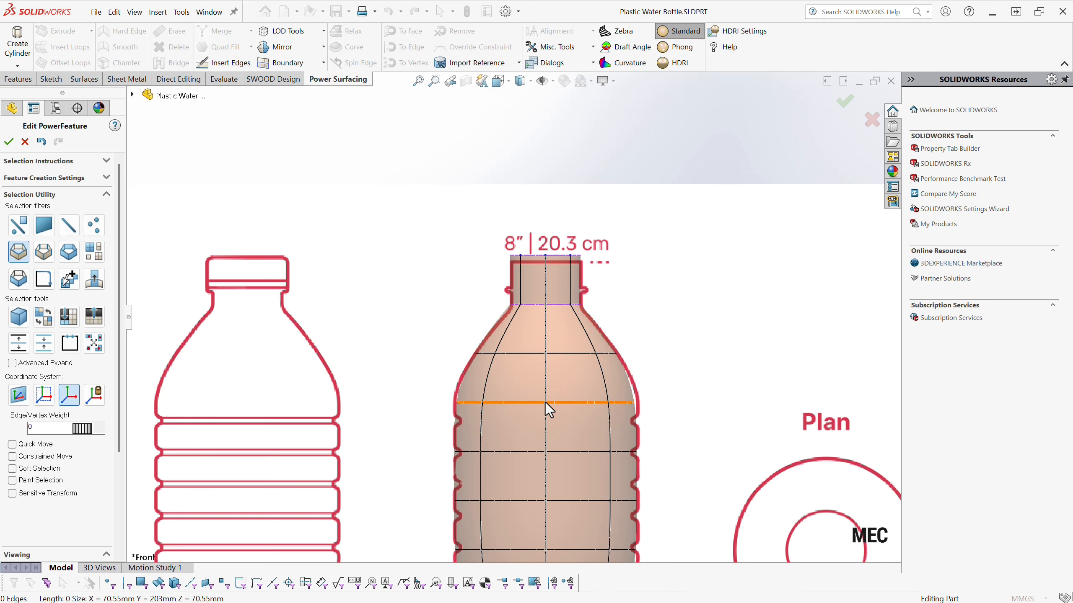
# Widen the second edge loop below the neck to about 72.4 mm and raise it to a height of about 155 mm
pyautogui.click(545, 402)
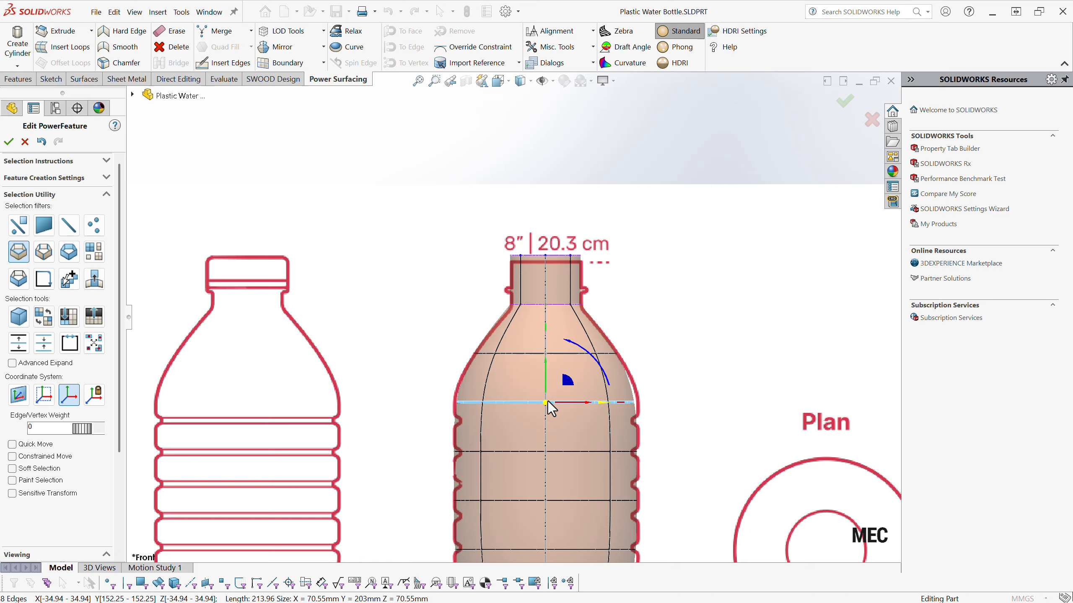
pyautogui.moveTo(548, 401); pyautogui.dragTo(545, 383)
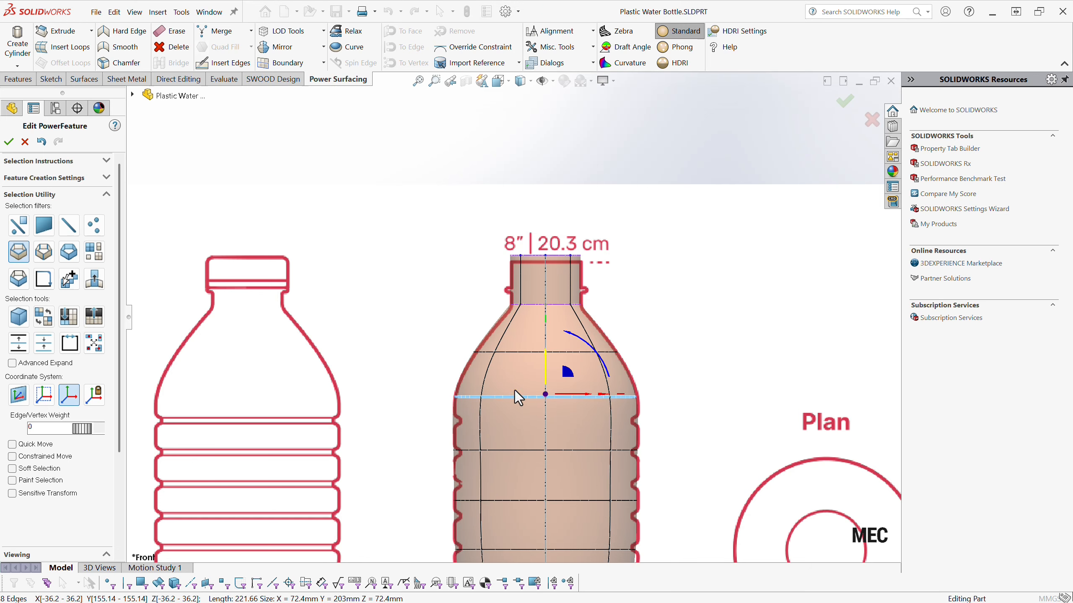
pyautogui.press('f')
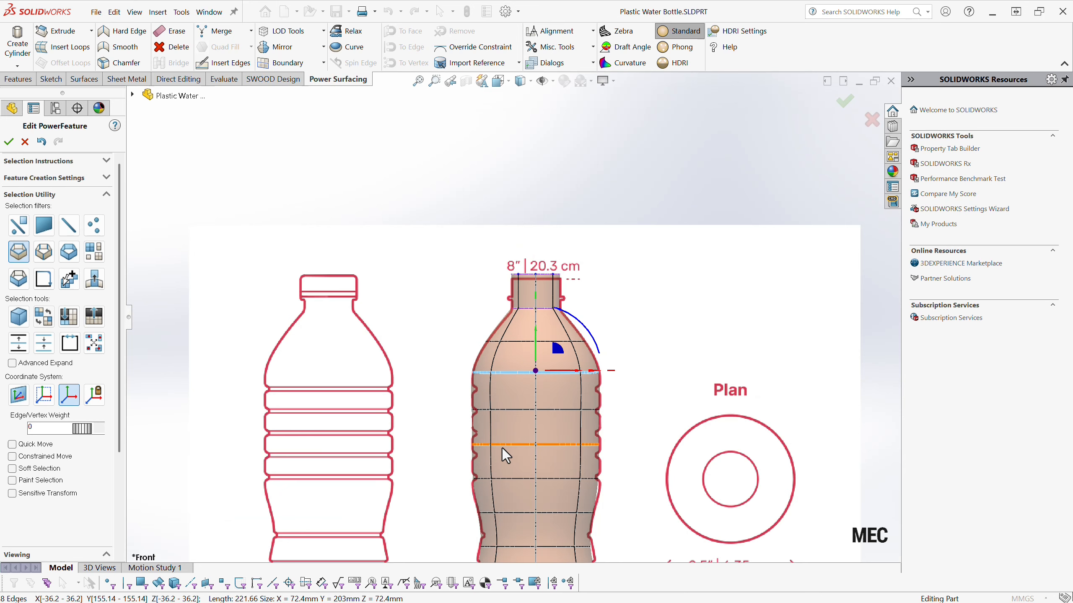
pyautogui.scroll(-2, 503, 448)
pyautogui.click(423, 402)
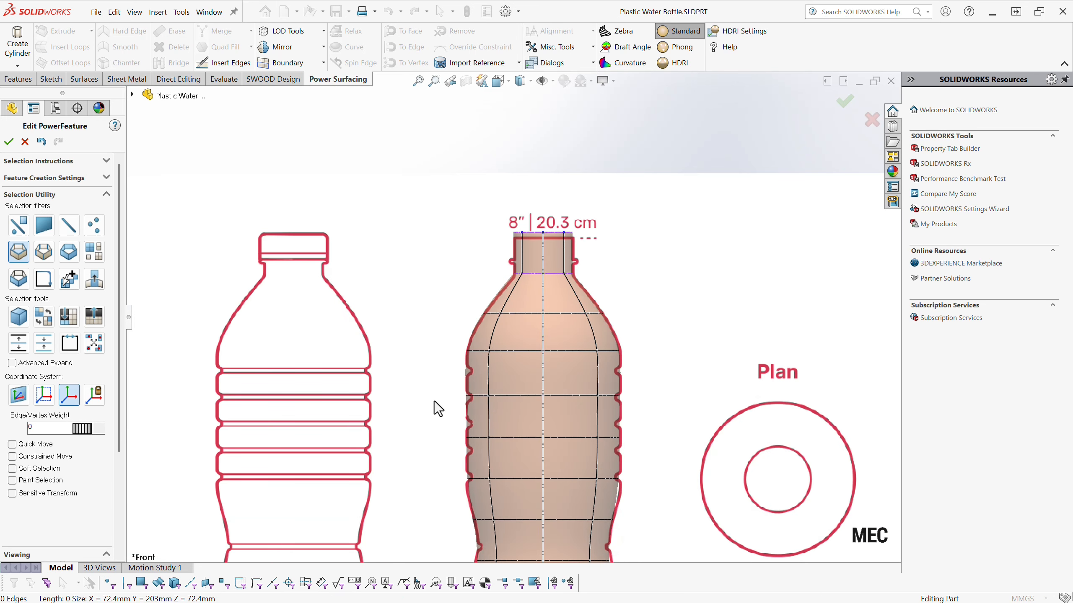
pyautogui.scroll(2, 504, 446)
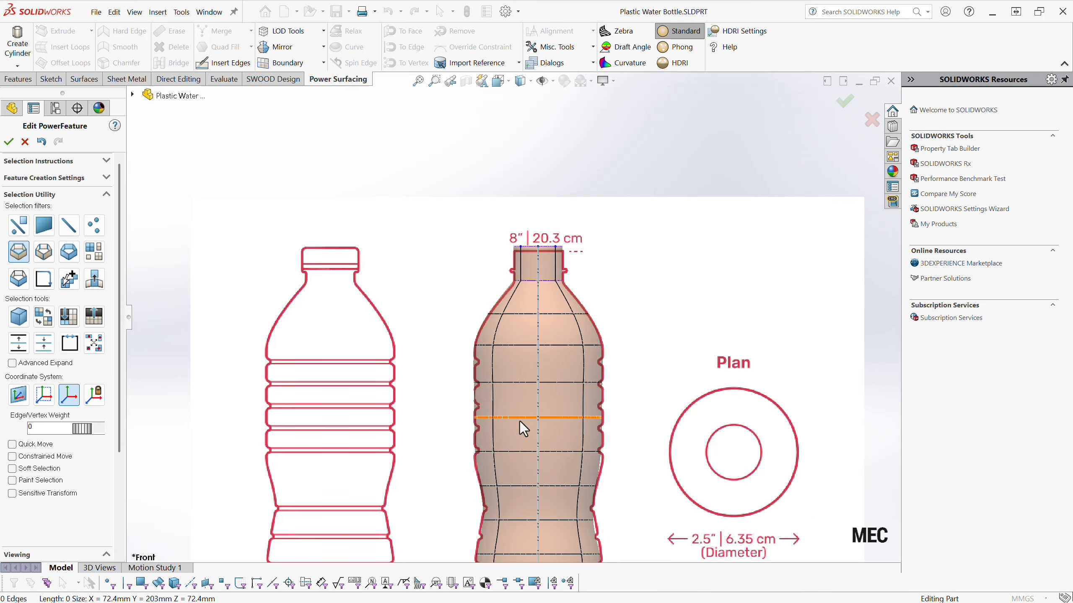
# Move the fourth edge loop below the neck to a height of about 127.1 mm and the fifth to about 99.8 mm
pyautogui.click(520, 422)
pyautogui.moveTo(537, 398); pyautogui.dragTo(538, 426)
pyautogui.click(536, 410)
pyautogui.click(453, 453)
pyautogui.click(513, 449)
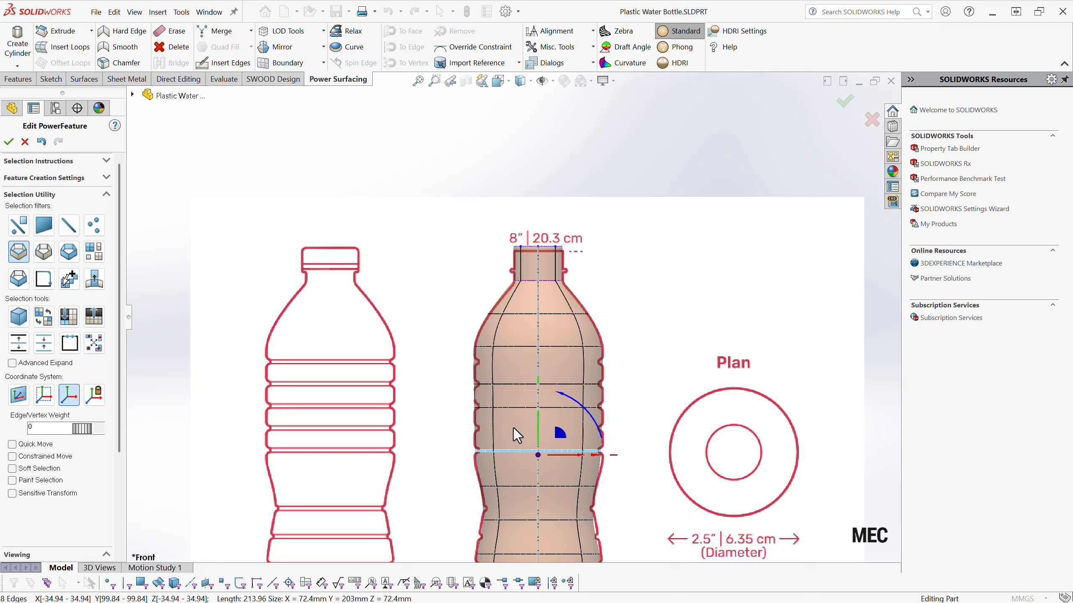
# Insert one edge loop midway between the fourth and fifth loops below the neck
pyautogui.press('s')
pyautogui.click(607, 410)
pyautogui.click(494, 426)
pyautogui.press('s')
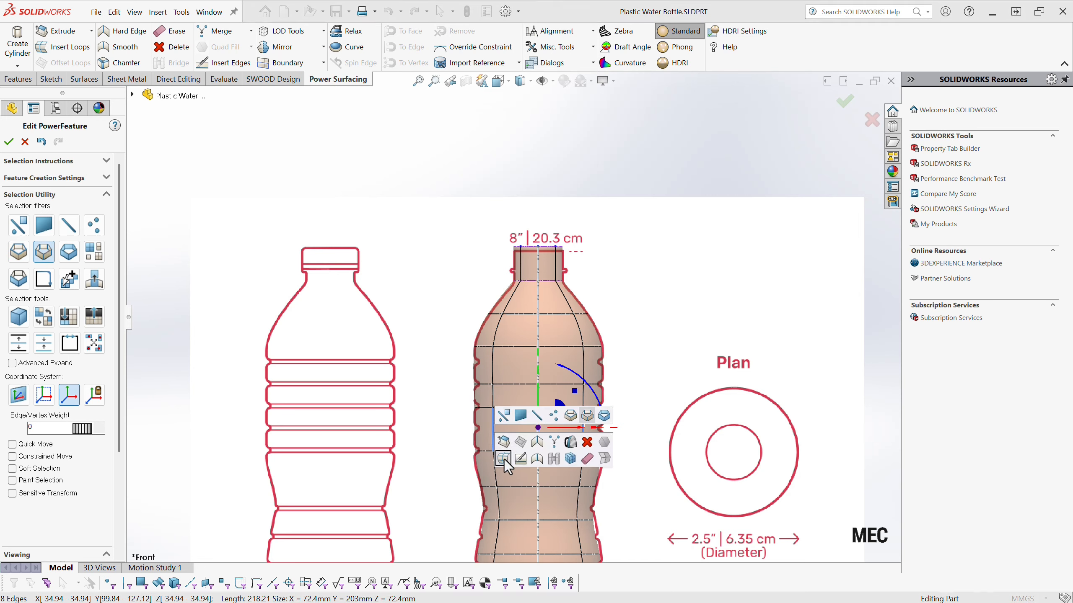
pyautogui.click(504, 459)
pyautogui.click(8, 141)
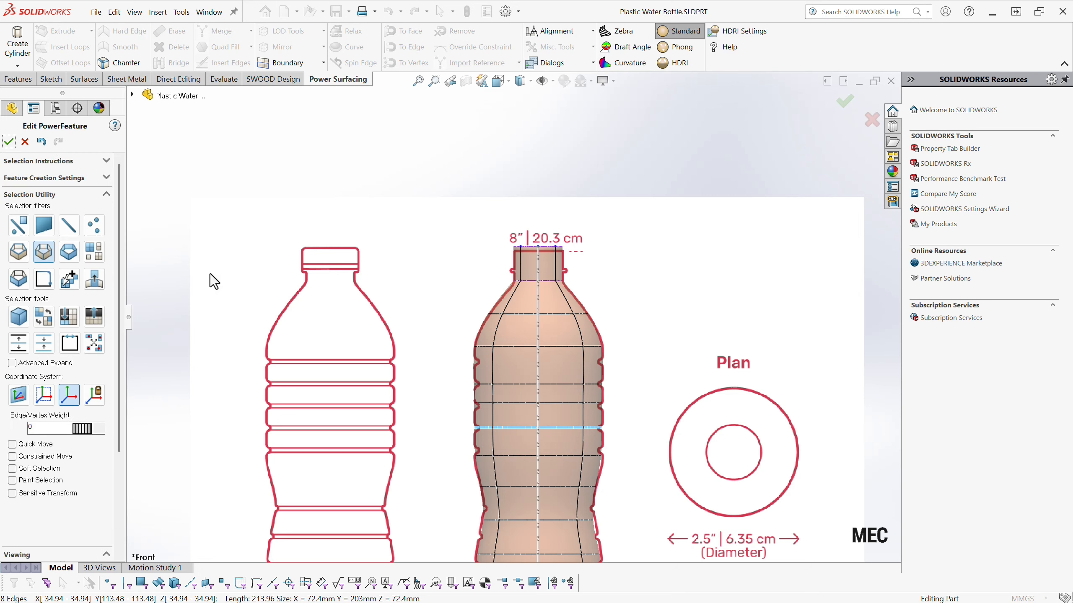
# Insert one edge loop between the second and third loops below the neck and raise it to a height of about 147.2 mm
pyautogui.scroll(-3, 523, 454)
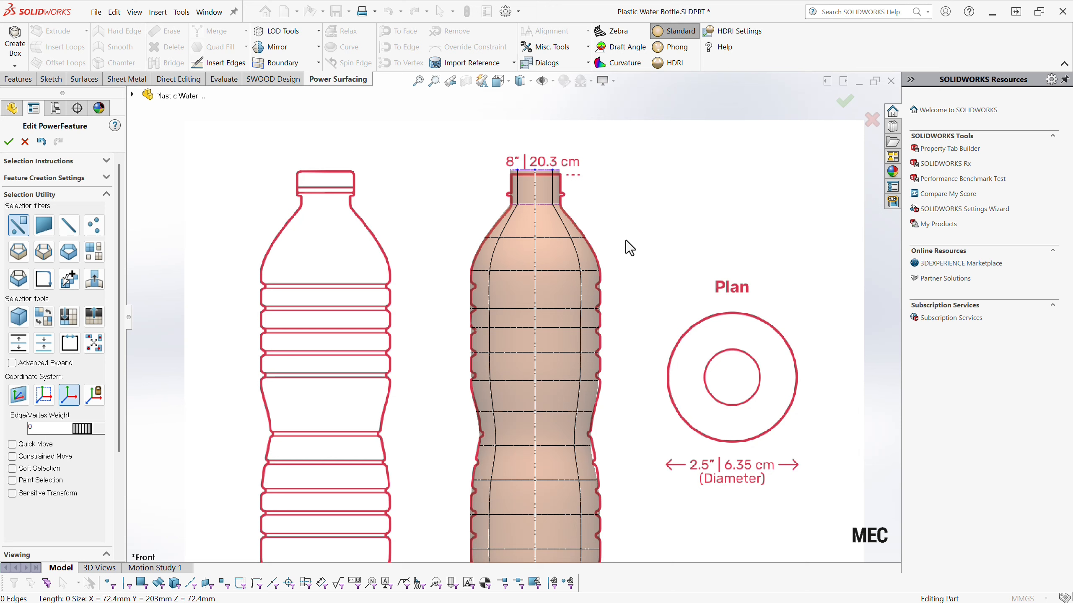
pyautogui.press('s')
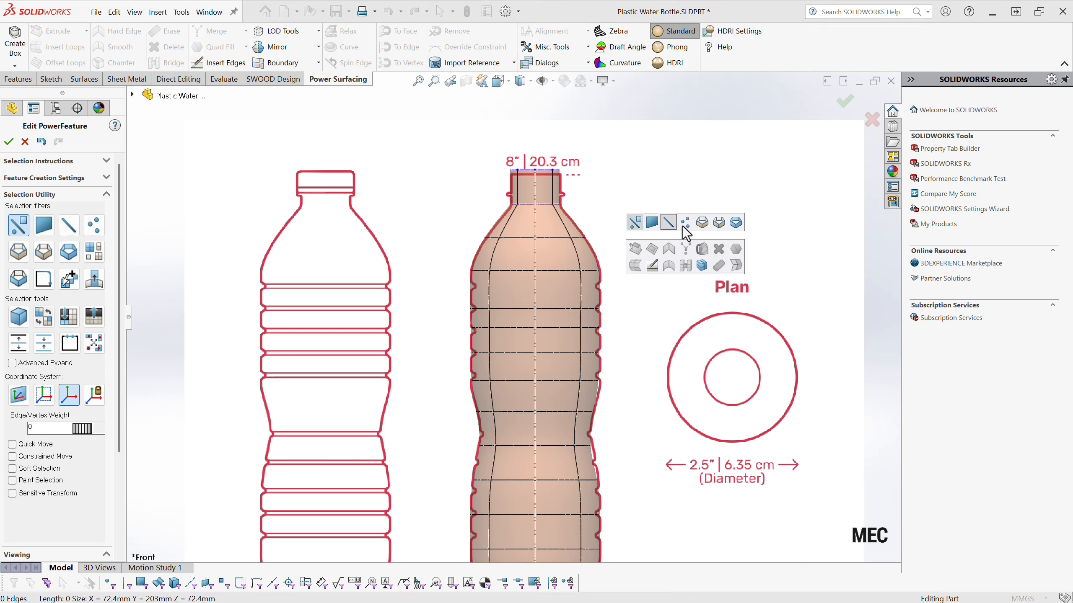
pyautogui.click(718, 223)
pyautogui.click(583, 292)
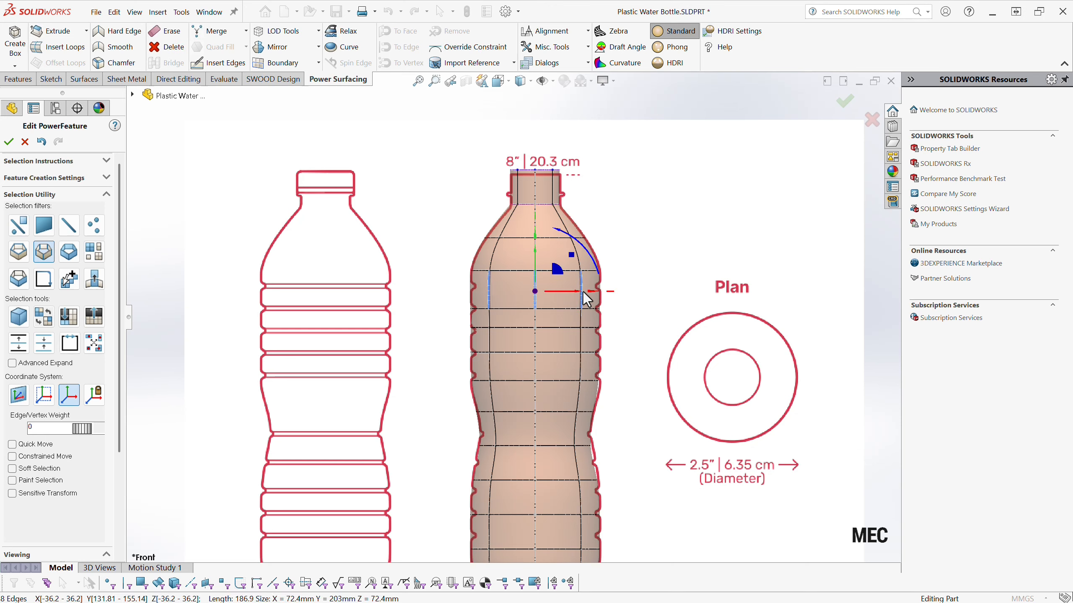
pyautogui.press('s')
pyautogui.click(592, 317)
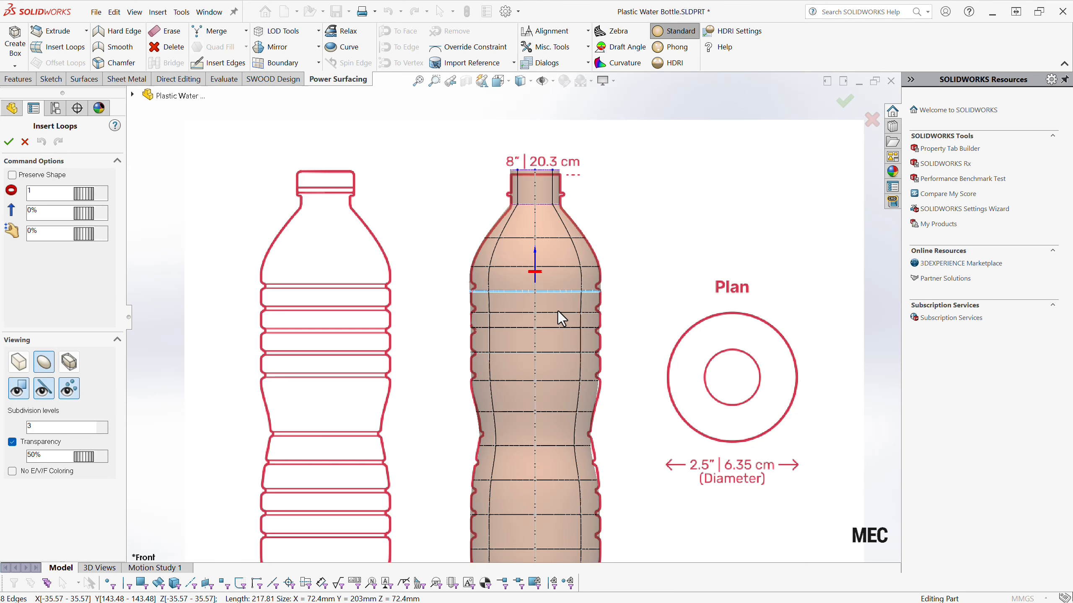
pyautogui.click(9, 142)
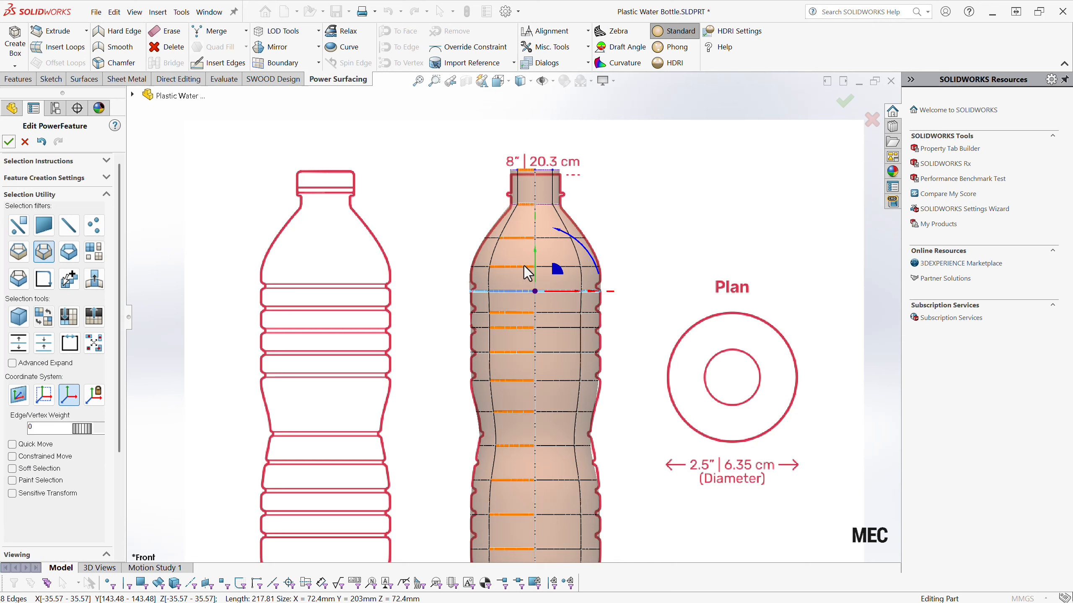
pyautogui.moveTo(534, 265); pyautogui.dragTo(533, 257)
pyautogui.press('Escape')
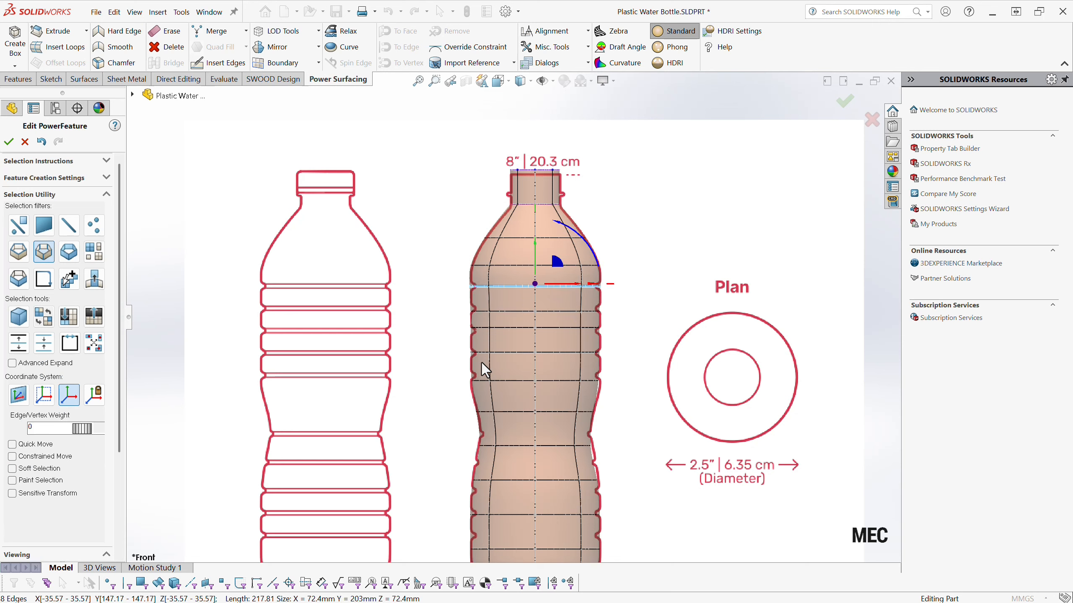
# Insert one edge loop just below the waist, midway between the existing loops at 50.75 and 67.67 mm height
pyautogui.doubleClick(576, 467)
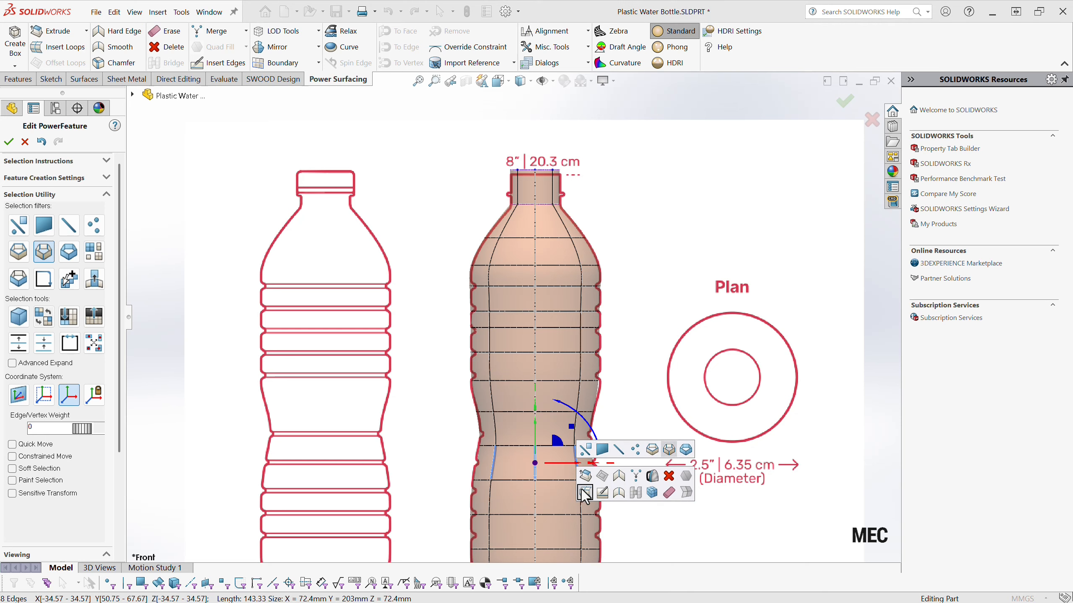
pyautogui.click(581, 490)
pyautogui.click(8, 141)
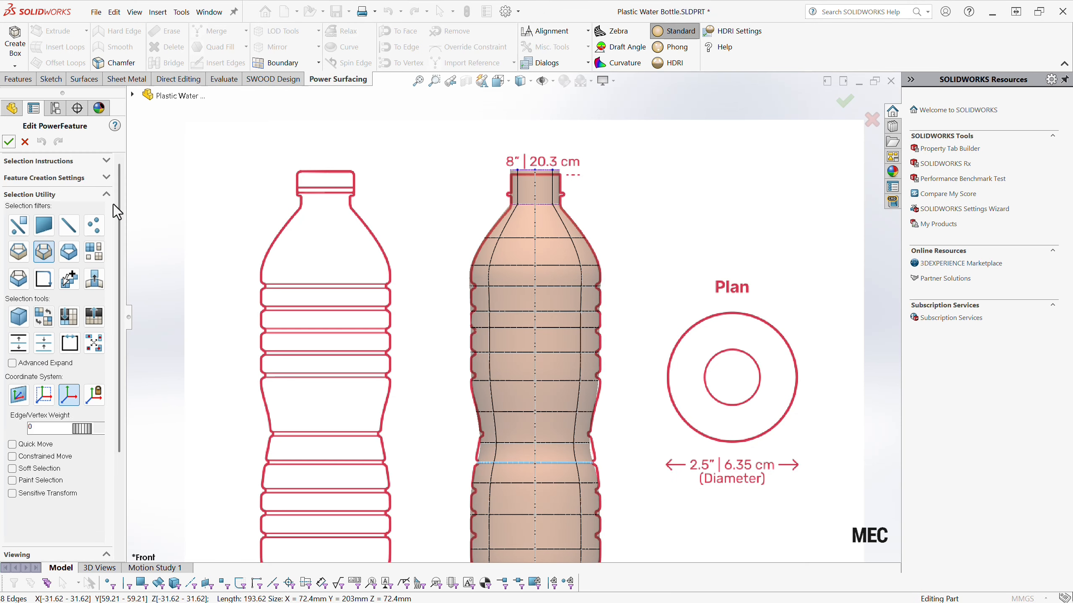
# Insert one edge loop in the lower body near the base and lower it to a height of about 22.7 mm
pyautogui.press('f')
pyautogui.scroll(-2, 518, 491)
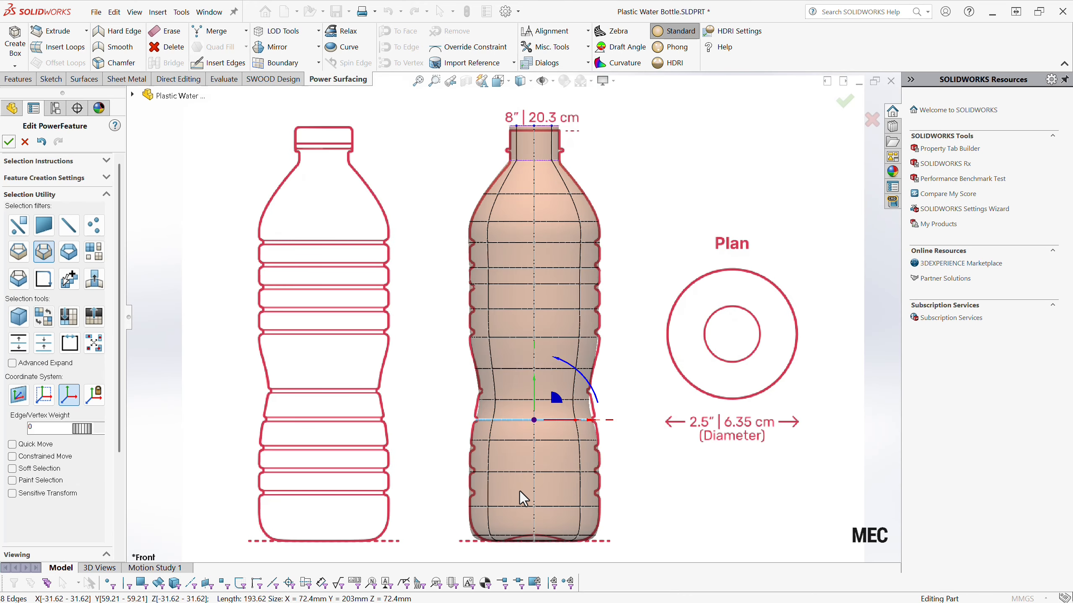
pyautogui.click(488, 503)
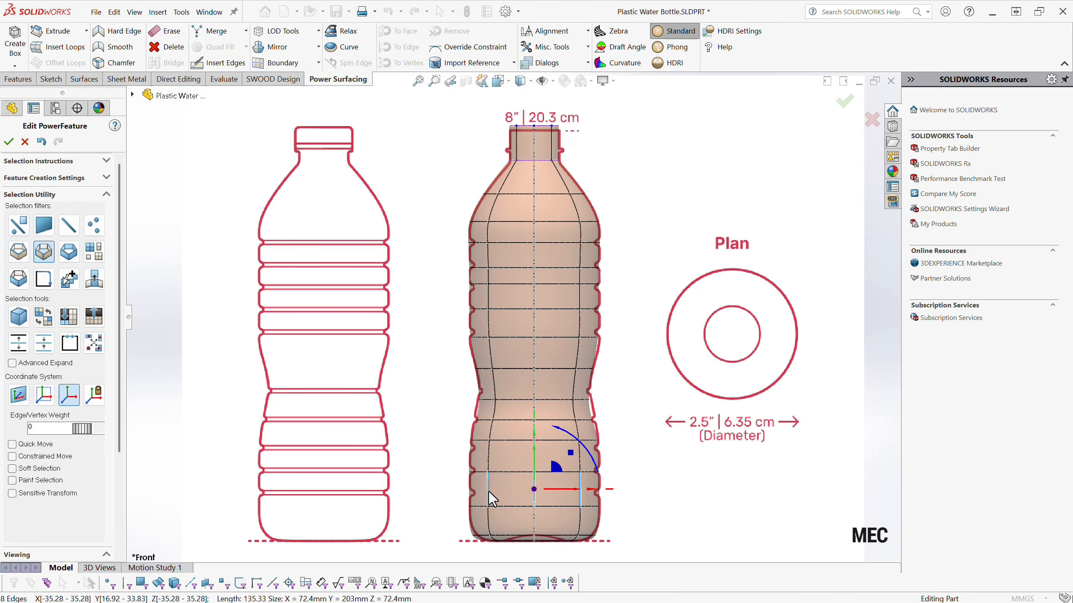
pyautogui.click(501, 516)
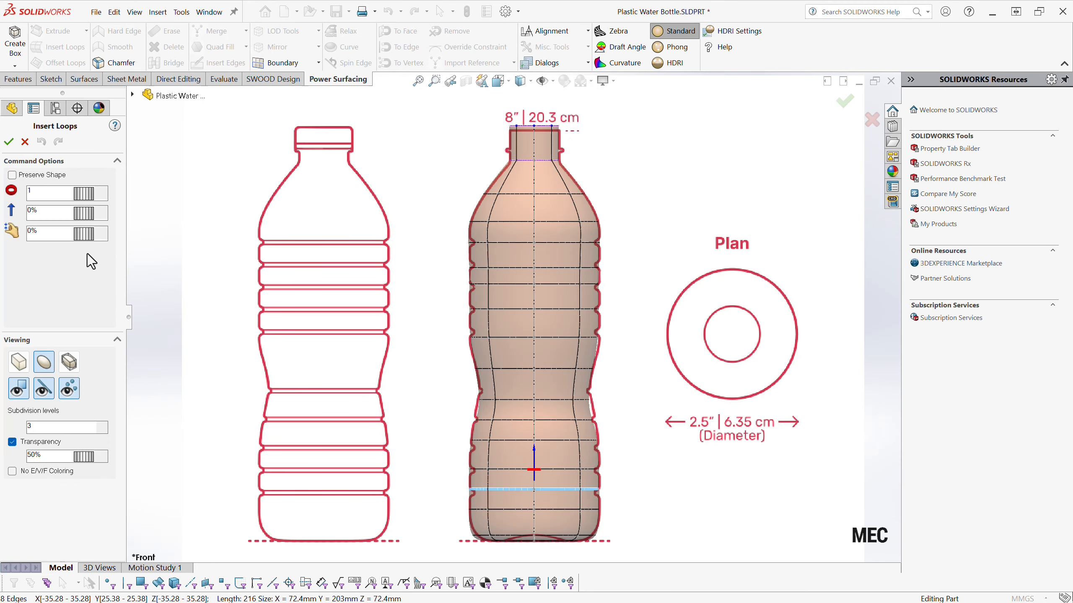
pyautogui.click(9, 142)
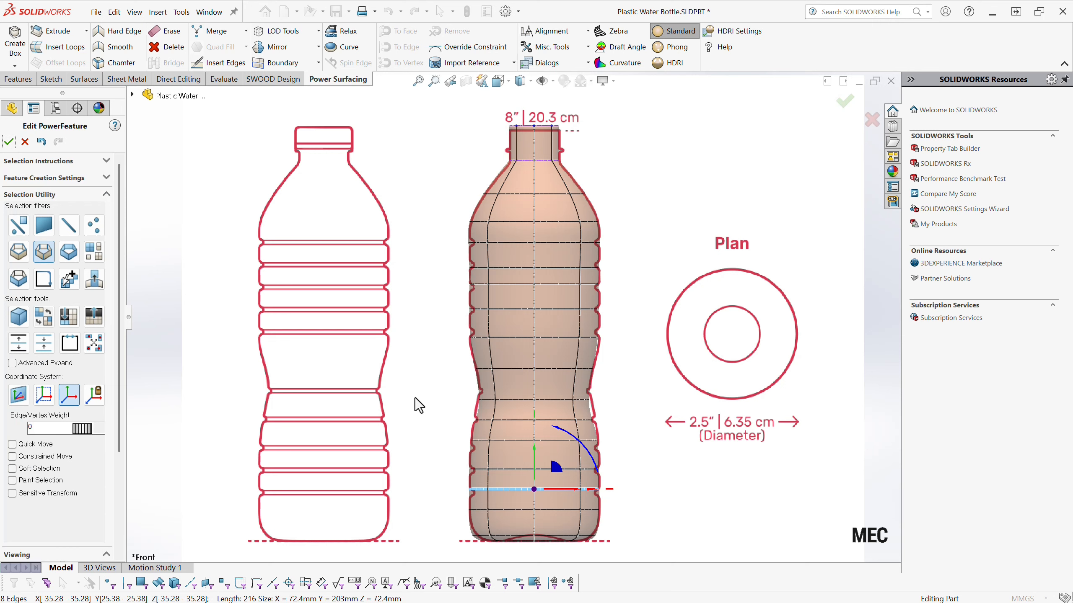
pyautogui.click(502, 370)
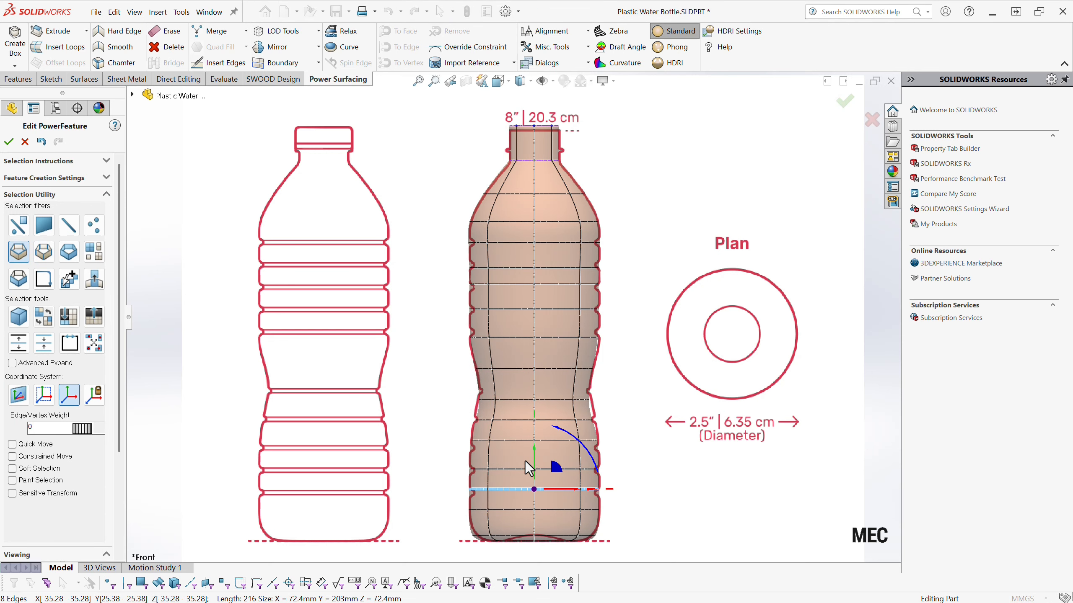
pyautogui.moveTo(531, 456); pyautogui.dragTo(533, 461)
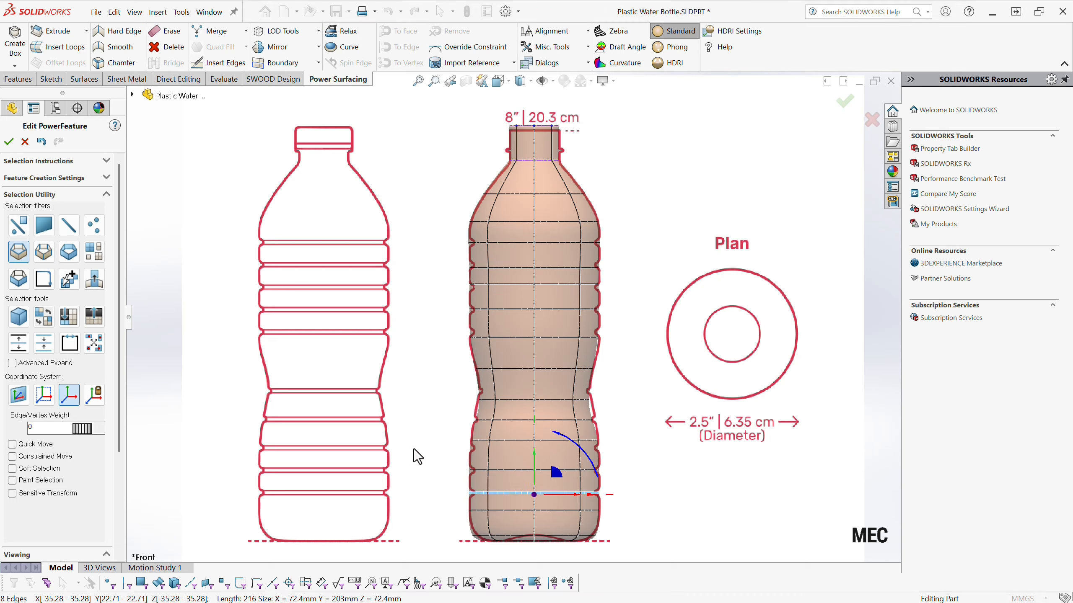
# Adjust the heights of the edge loops in the lower ribbed section to line up with the reference grooves
pyautogui.click(511, 439)
pyautogui.moveTo(535, 415); pyautogui.dragTo(535, 449)
pyautogui.click(512, 472)
pyautogui.click(455, 434)
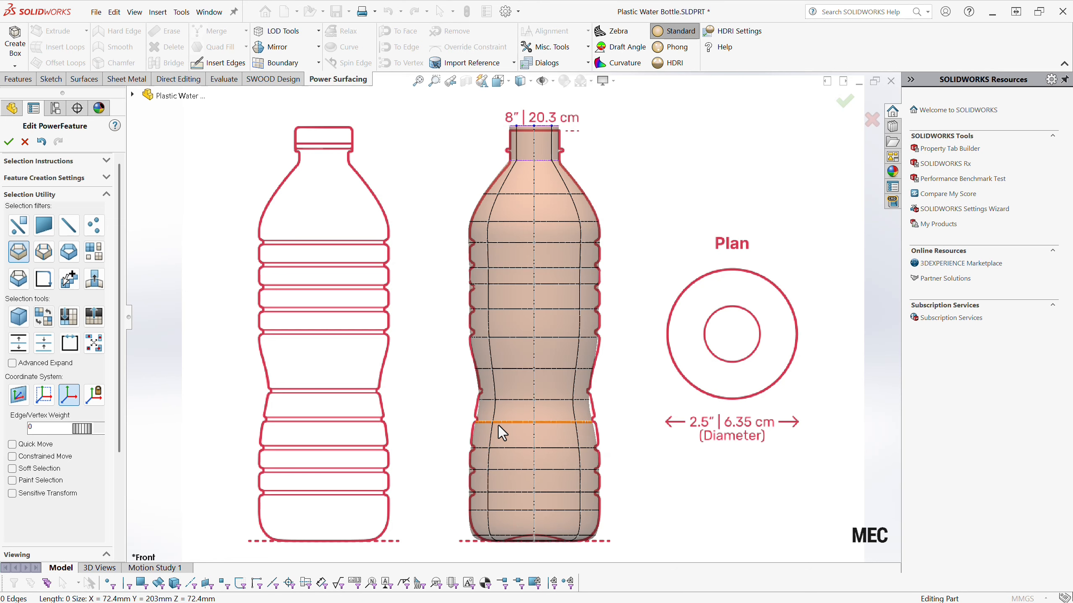
# Raise the loop below the waist to a height of about 60.6 mm and the waist loop to about 73.6 mm
pyautogui.click(500, 423)
pyautogui.moveTo(532, 404); pyautogui.dragTo(536, 368)
pyautogui.click(441, 414)
pyautogui.click(514, 399)
pyautogui.click(443, 383)
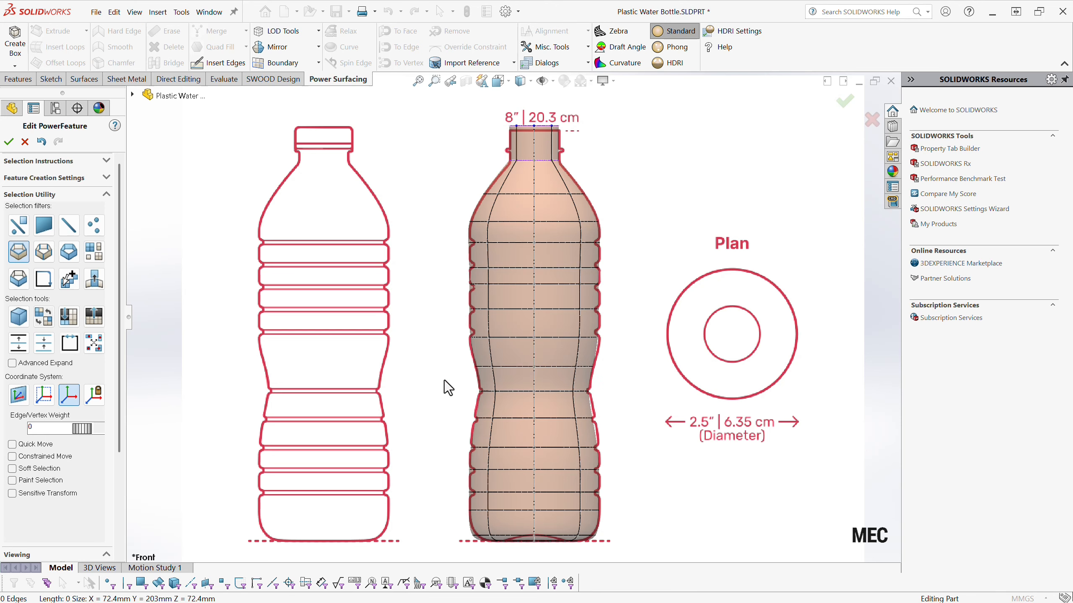
# Shift the upper ribbed section's edge loops vertically onto the reference grooves, placing the uppermost one at a height of about 145.7 mm
pyautogui.click(515, 337)
pyautogui.moveTo(535, 314); pyautogui.dragTo(533, 292)
pyautogui.click(504, 308)
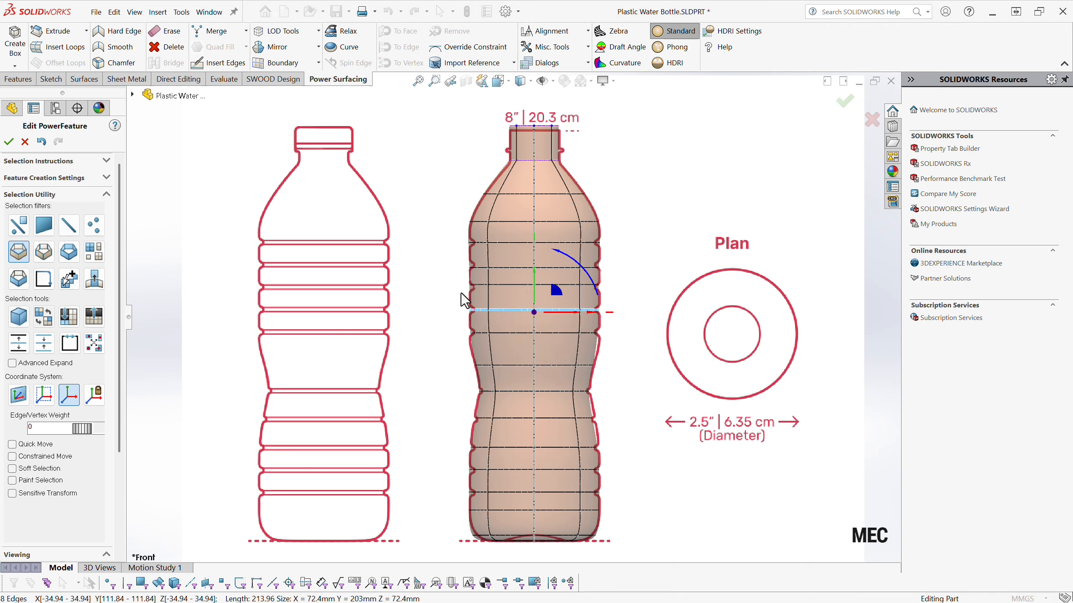
pyautogui.click(500, 286)
pyautogui.moveTo(533, 250); pyautogui.dragTo(535, 222)
pyautogui.click(618, 159)
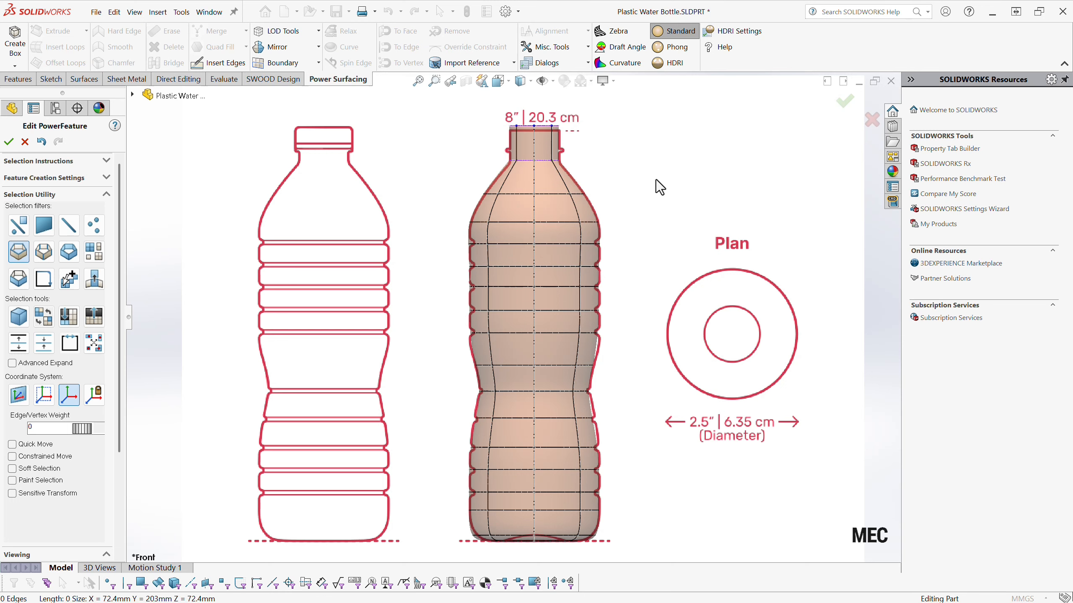
# Chamfer the ten edge loops lying on the reference grooves, five above the waist and five from the waist down, with a value of 10
pyautogui.click(560, 244)
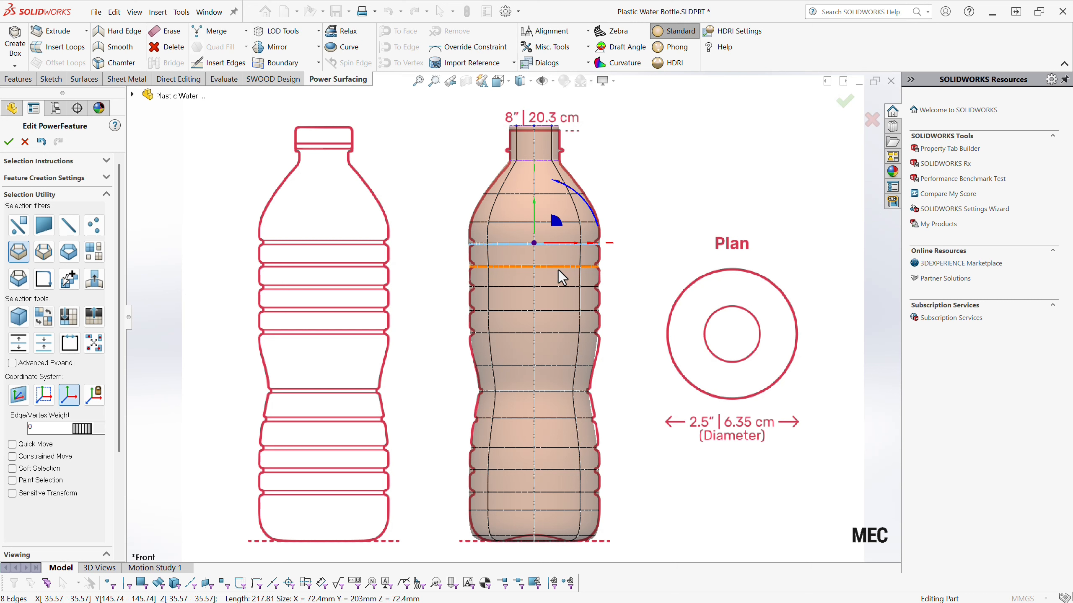
pyautogui.keyDown('ctrl'); pyautogui.click(558, 269); pyautogui.keyUp('ctrl')
pyautogui.keyDown('ctrl'); pyautogui.click(554, 287); pyautogui.keyUp('ctrl')
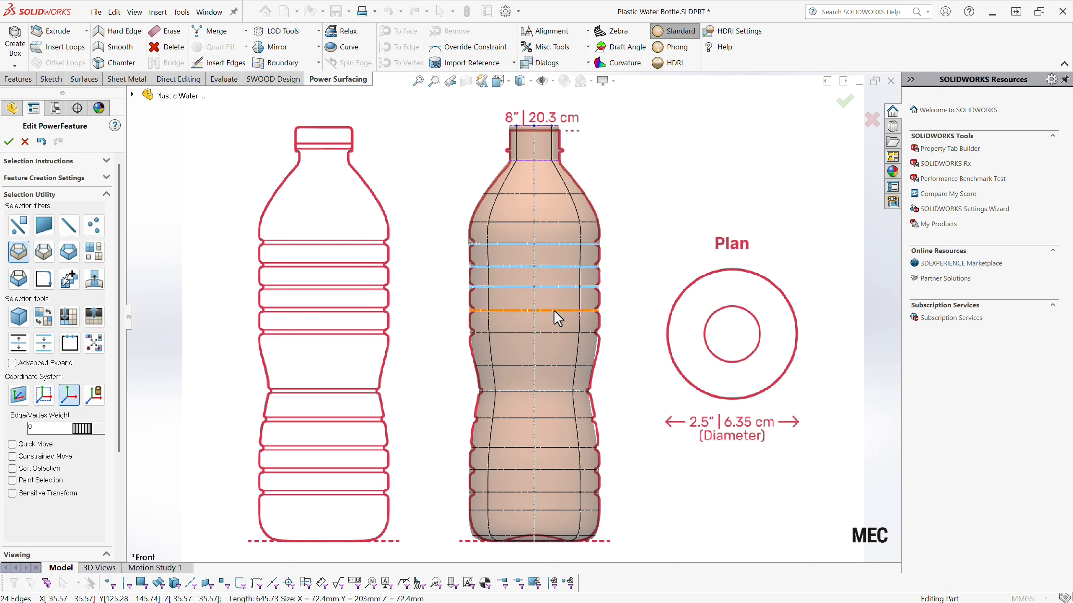
pyautogui.keyDown('ctrl'); pyautogui.click(555, 311); pyautogui.keyUp('ctrl')
pyautogui.keyDown('ctrl'); pyautogui.click(556, 334); pyautogui.keyUp('ctrl')
pyautogui.keyDown('ctrl'); pyautogui.click(554, 392); pyautogui.keyUp('ctrl')
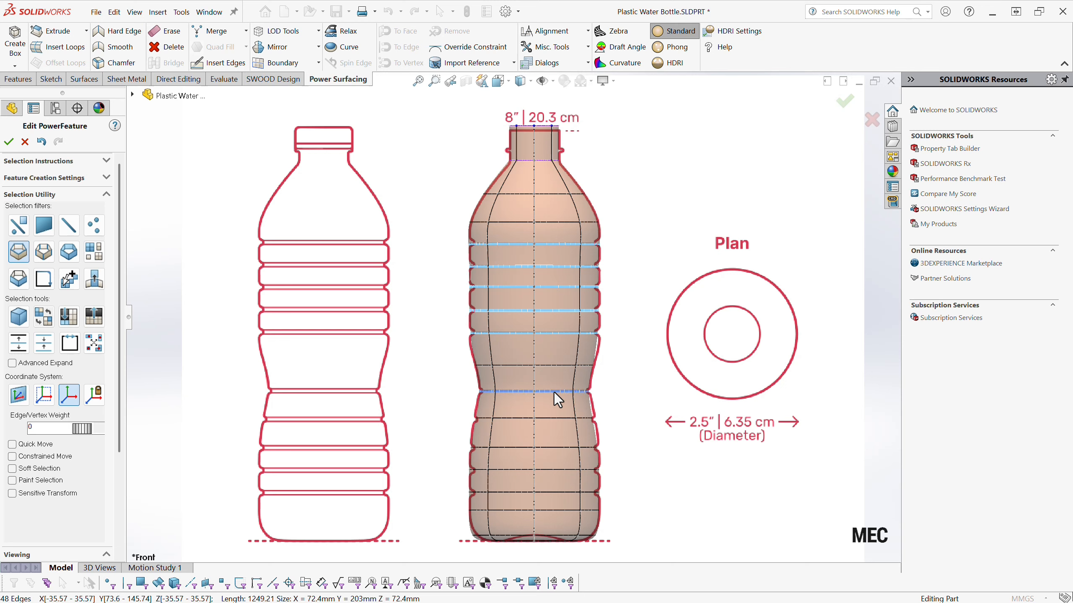
pyautogui.keyDown('ctrl'); pyautogui.click(548, 418); pyautogui.keyUp('ctrl')
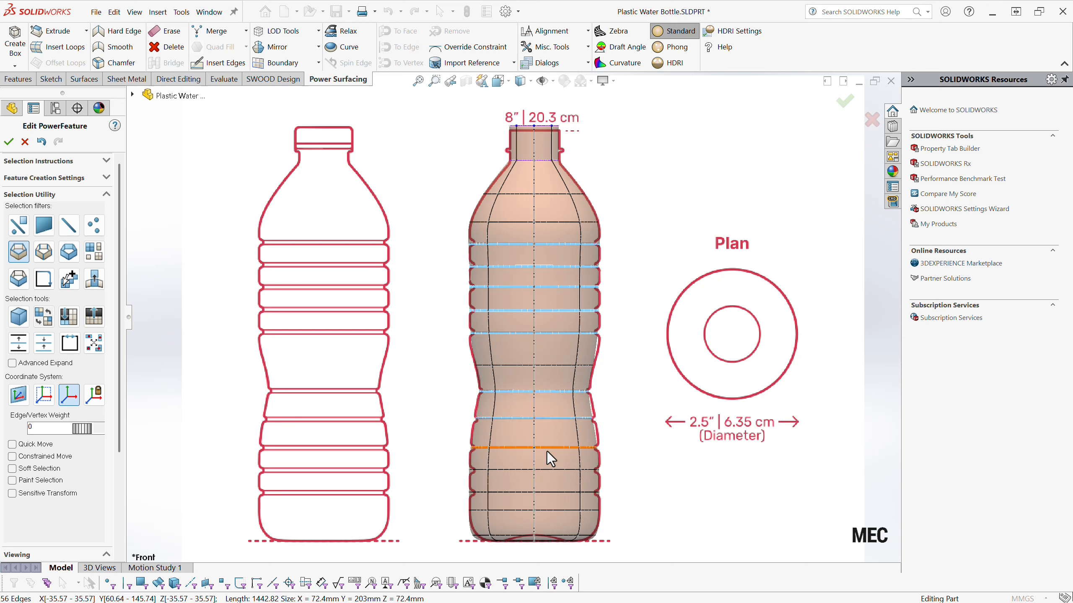
pyautogui.keyDown('ctrl'); pyautogui.click(546, 448); pyautogui.keyUp('ctrl')
pyautogui.keyDown('ctrl'); pyautogui.click(549, 469); pyautogui.keyUp('ctrl')
pyautogui.keyDown('ctrl'); pyautogui.click(560, 492); pyautogui.keyUp('ctrl')
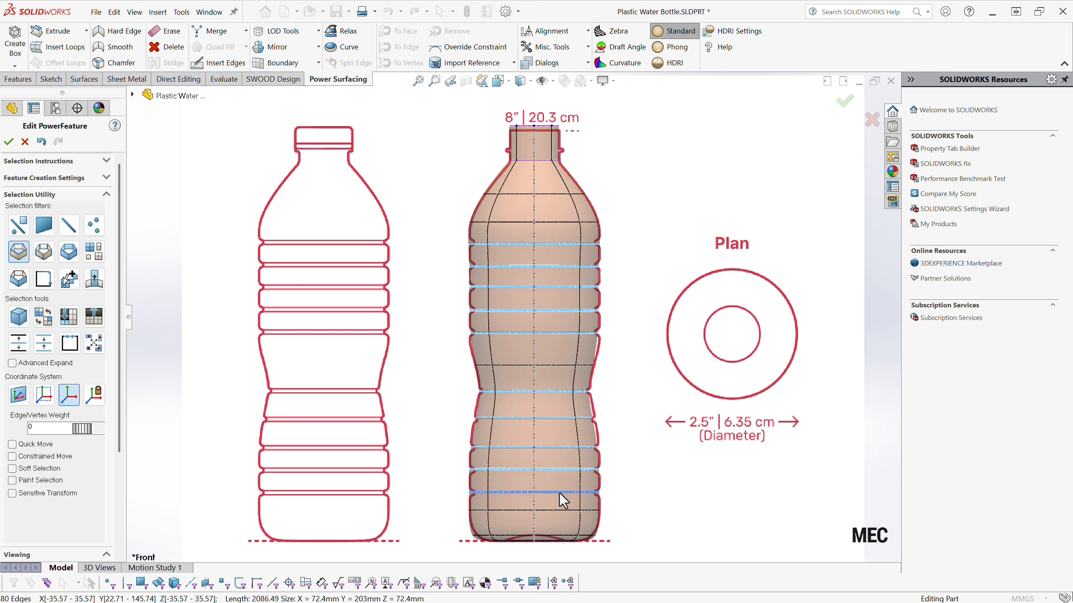
pyautogui.click(119, 63)
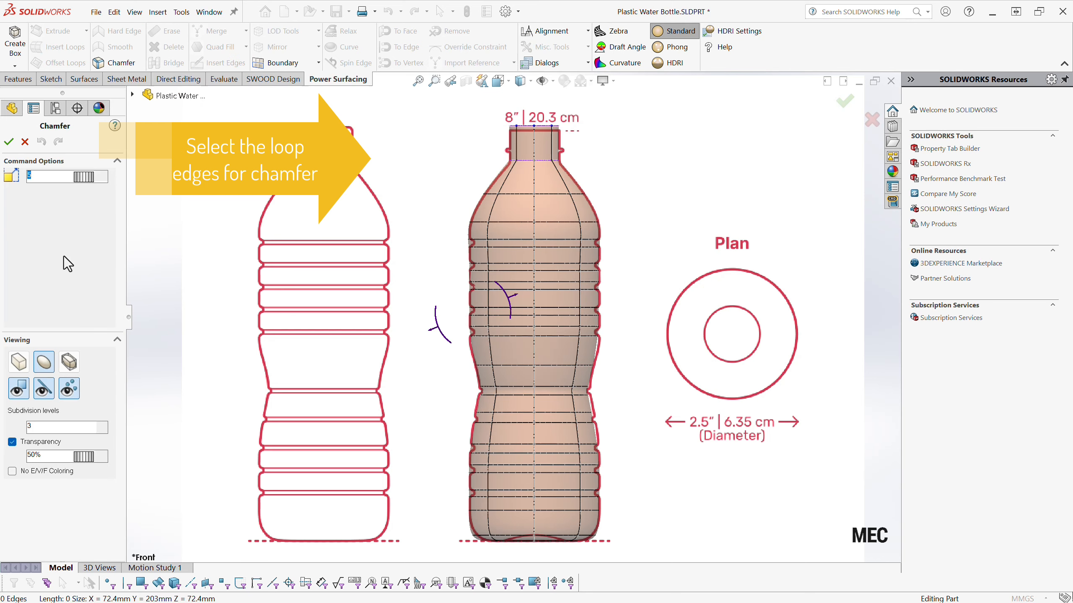
pyautogui.write('10')
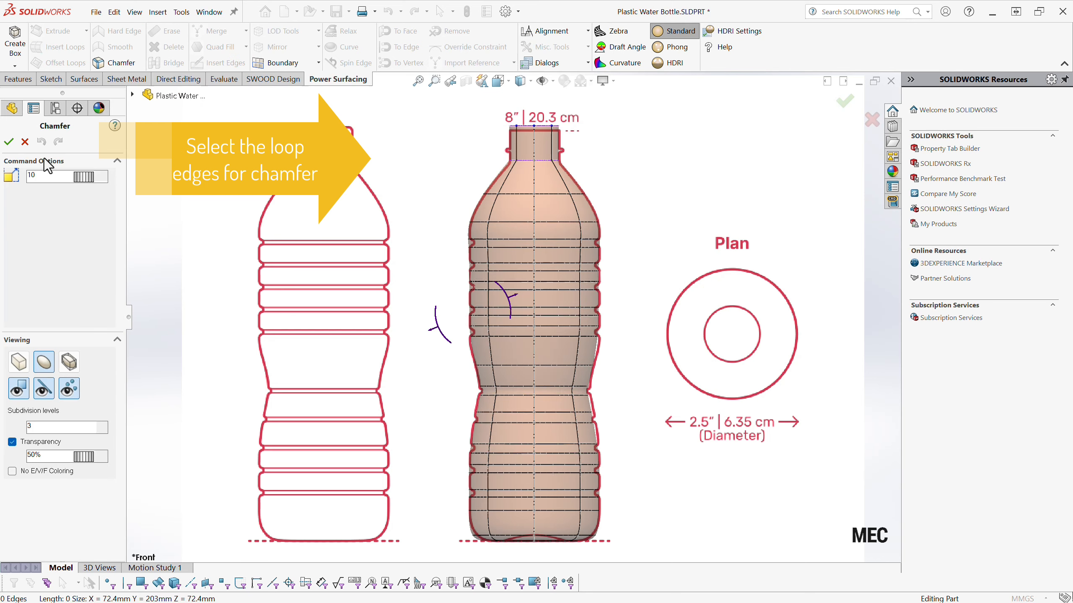
pyautogui.click(9, 142)
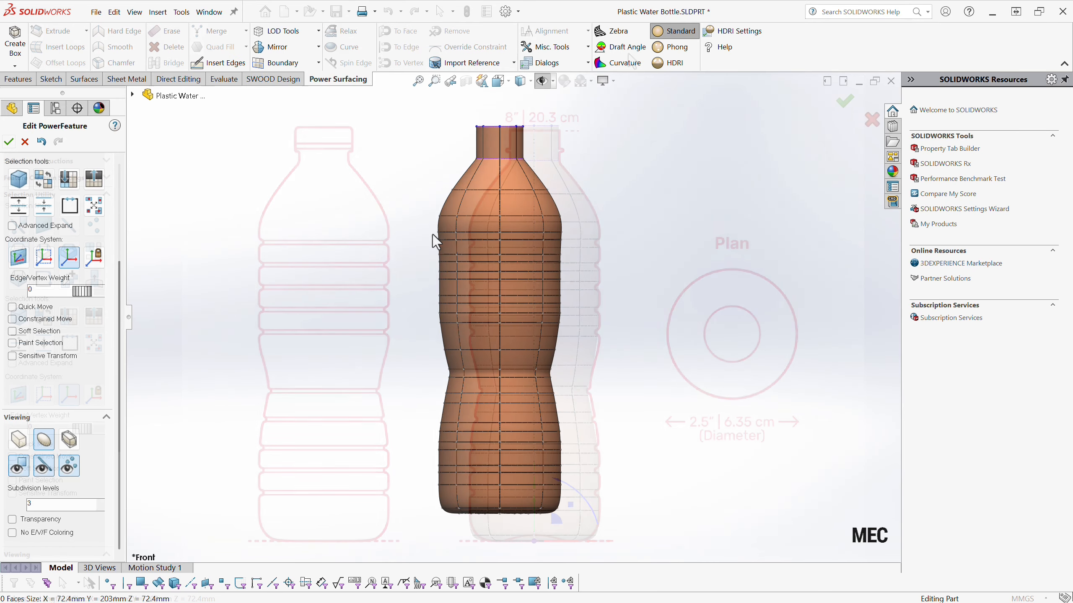
# Display the bottle as its flat-faced control mesh and select the narrow face loop at the uppermost groove
pyautogui.click(19, 440)
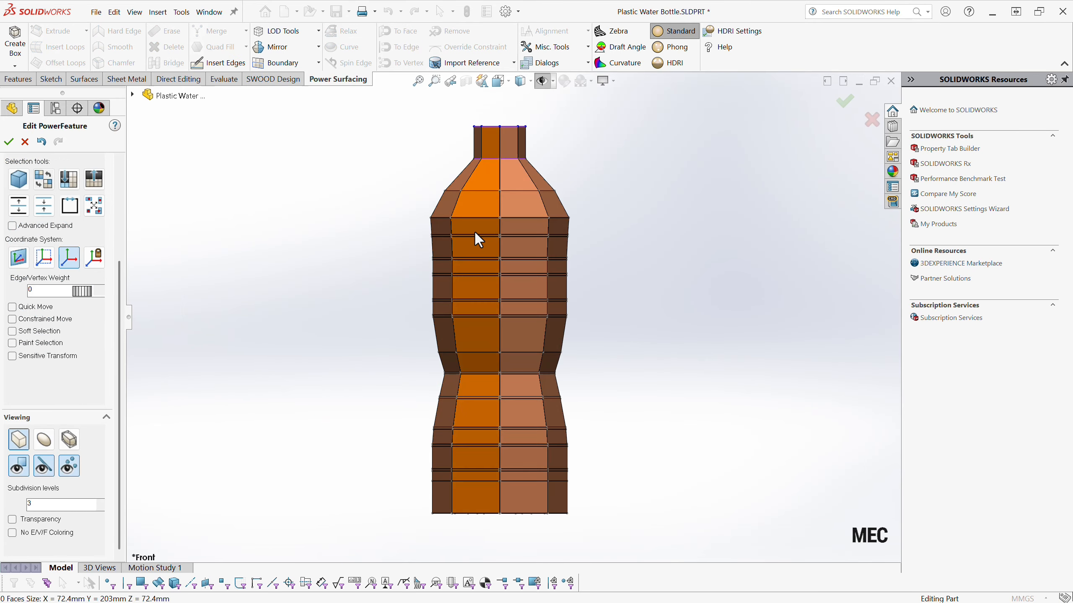
pyautogui.scroll(1, 388, 217)
pyautogui.rightClick(386, 217)
pyautogui.click(492, 201)
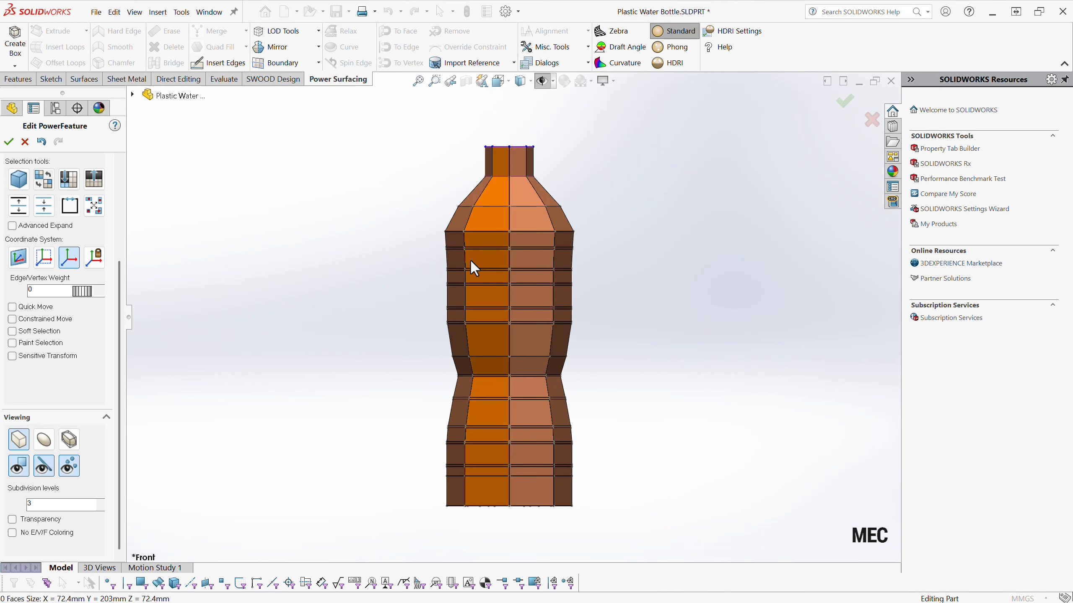
pyautogui.scroll(-5, 448, 248)
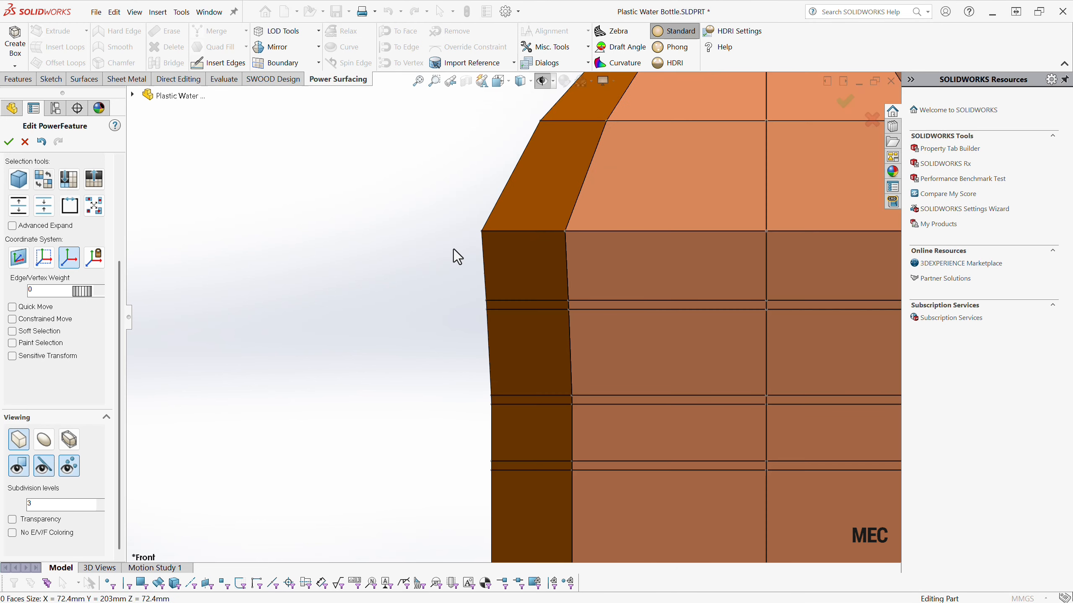
pyautogui.click(487, 303)
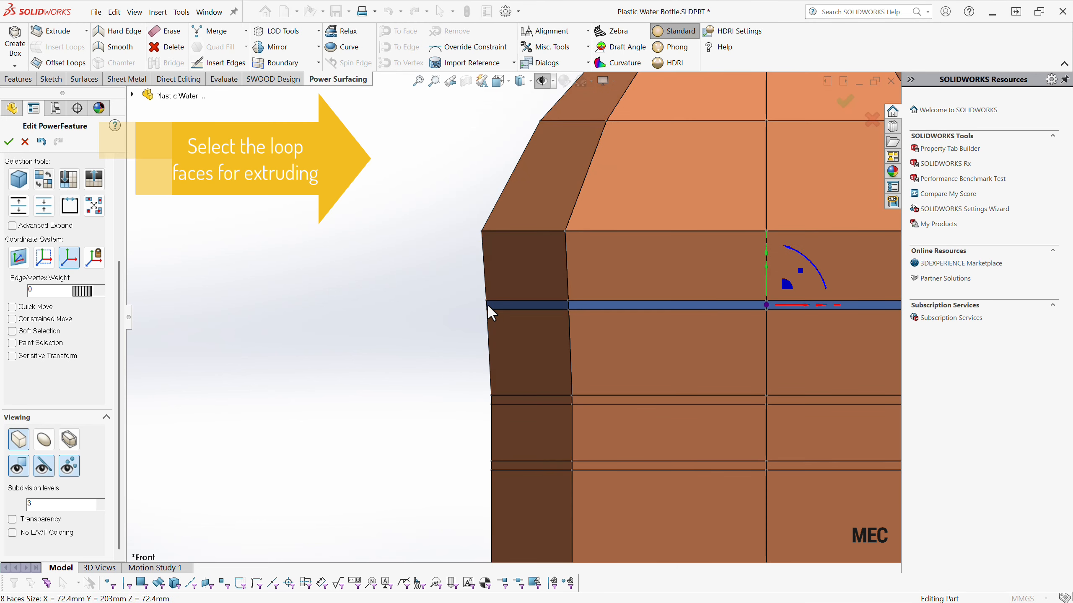
# Extrude the selected face loop by -3 mm with No Crease Grouping and the Each Vertex Selected Faces normal
pyautogui.rightClick(434, 331)
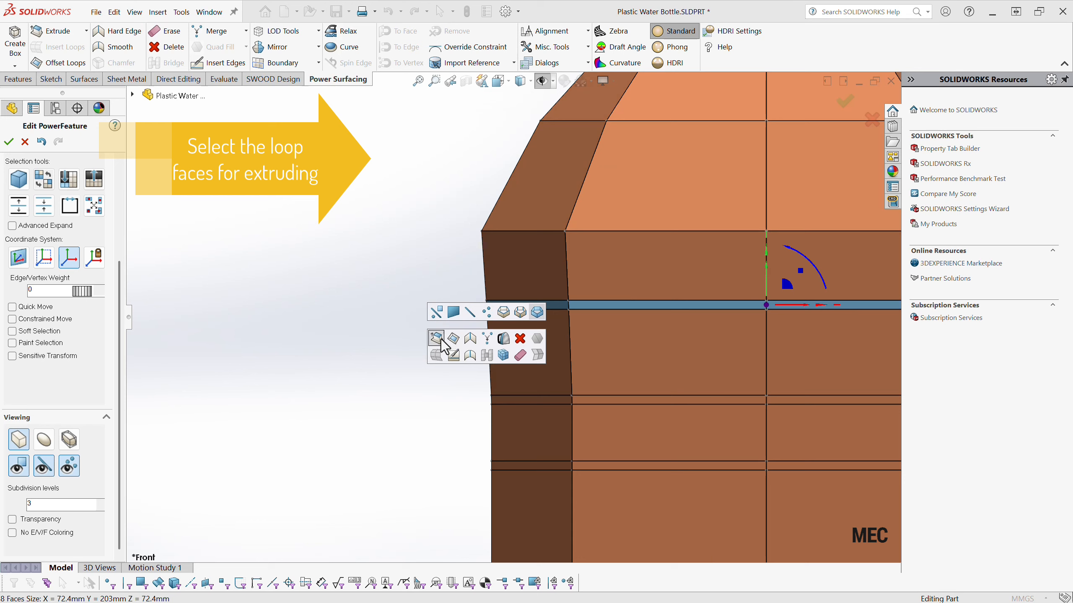
pyautogui.click(442, 341)
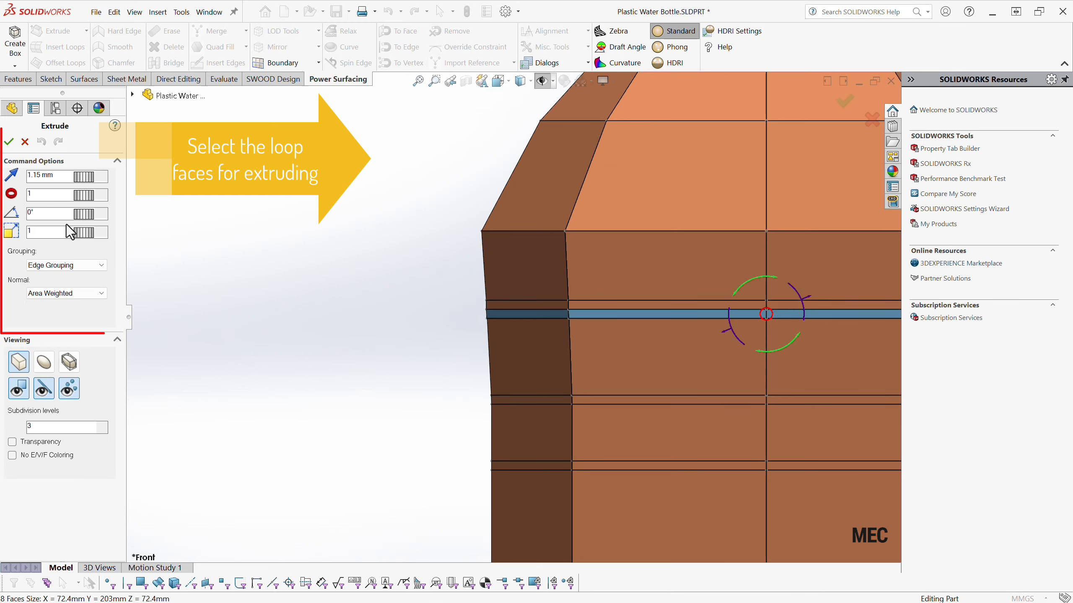
pyautogui.click(53, 269)
pyautogui.click(45, 292)
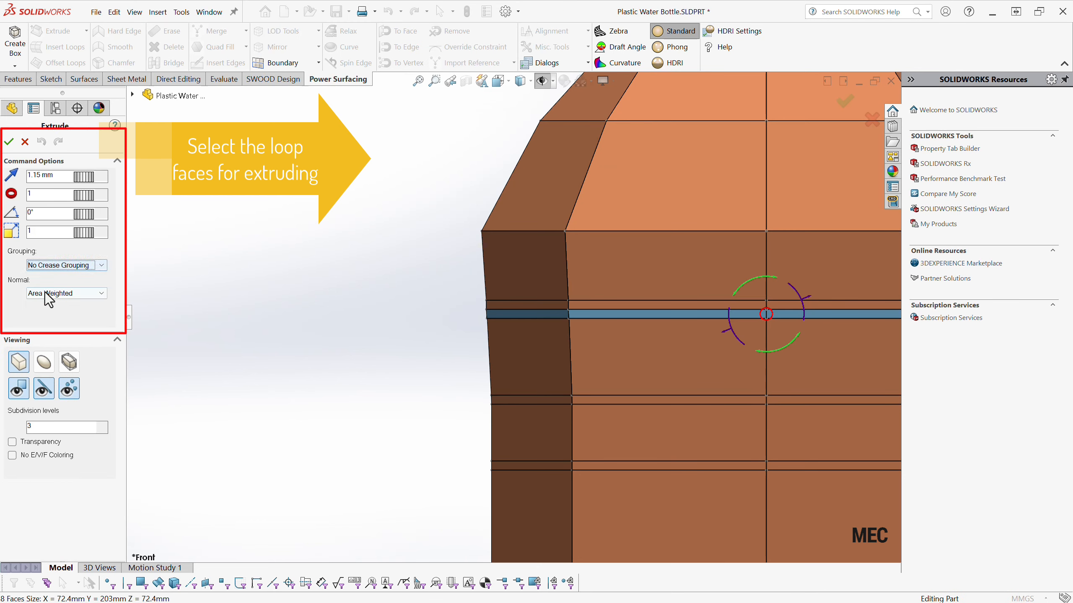
pyautogui.click(45, 292)
pyautogui.click(63, 320)
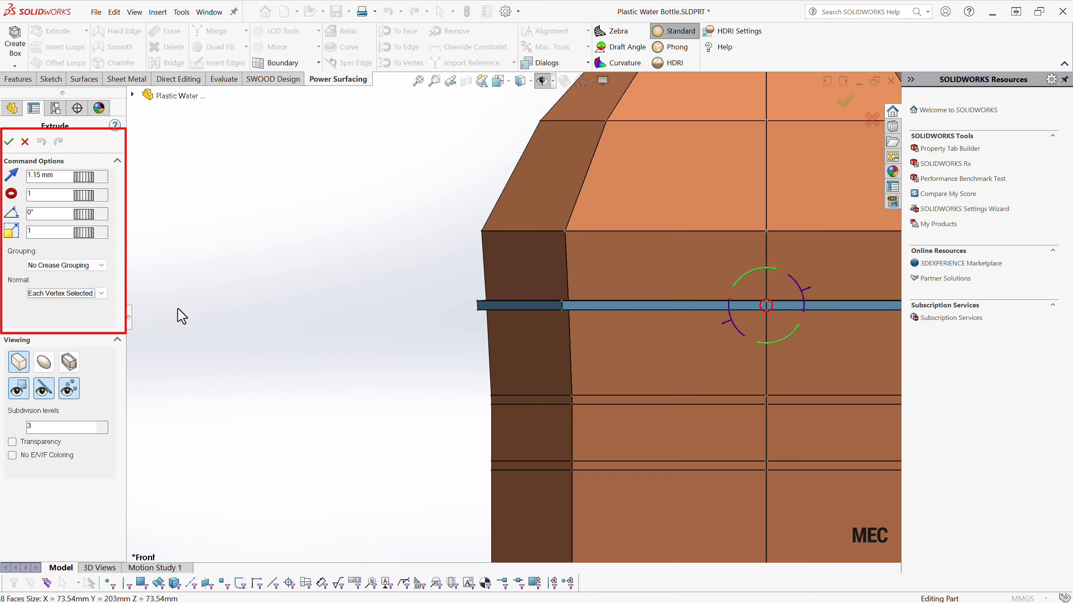
pyautogui.moveTo(65, 177); pyautogui.dragTo(19, 178)
pyautogui.write('-3')
pyautogui.press('Return')
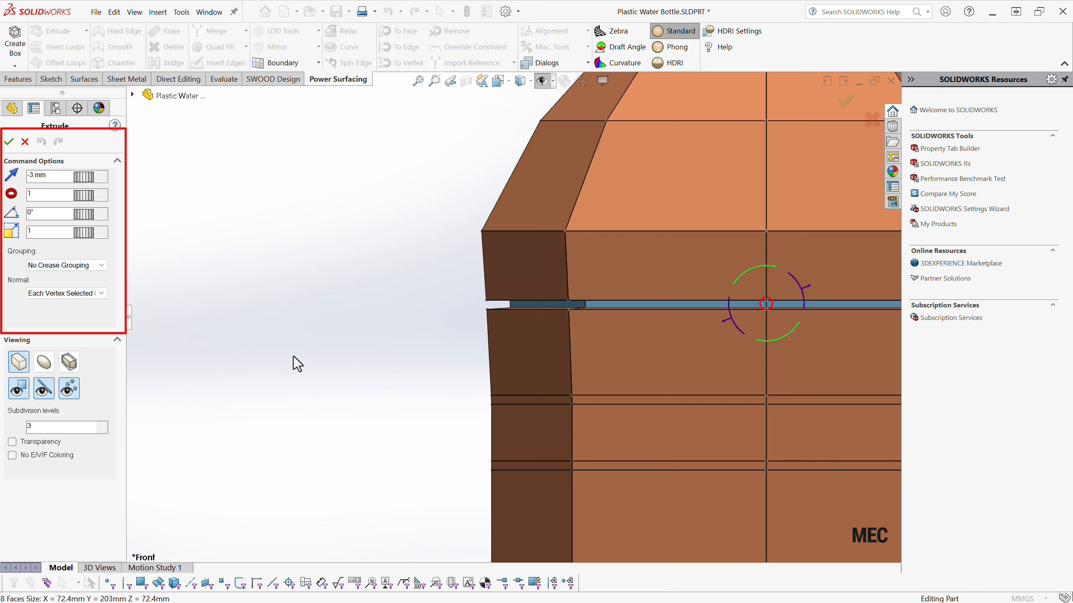
pyautogui.click(9, 141)
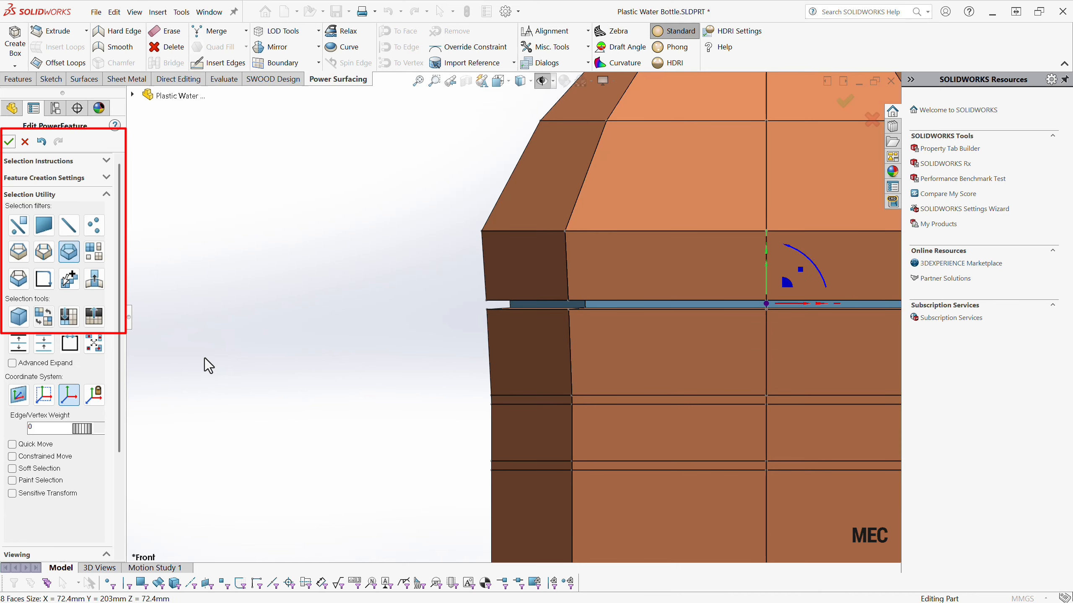
# Check the uppermost groove in the smooth subdivision display, then return to the control mesh
pyautogui.click(246, 451)
pyautogui.scroll(-3, 41, 503)
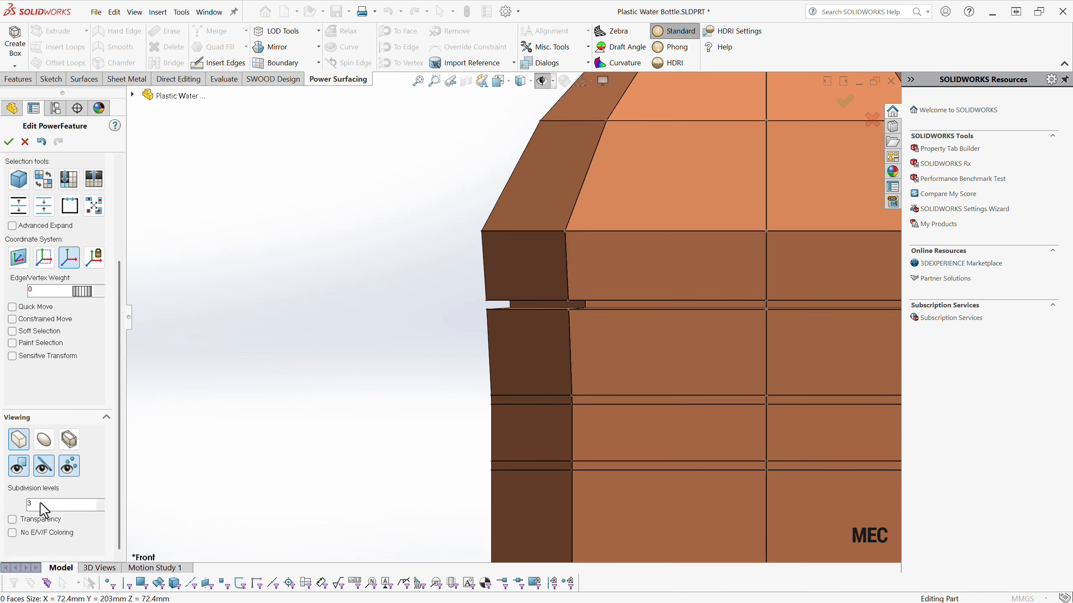
pyautogui.click(44, 439)
pyautogui.scroll(2, 263, 431)
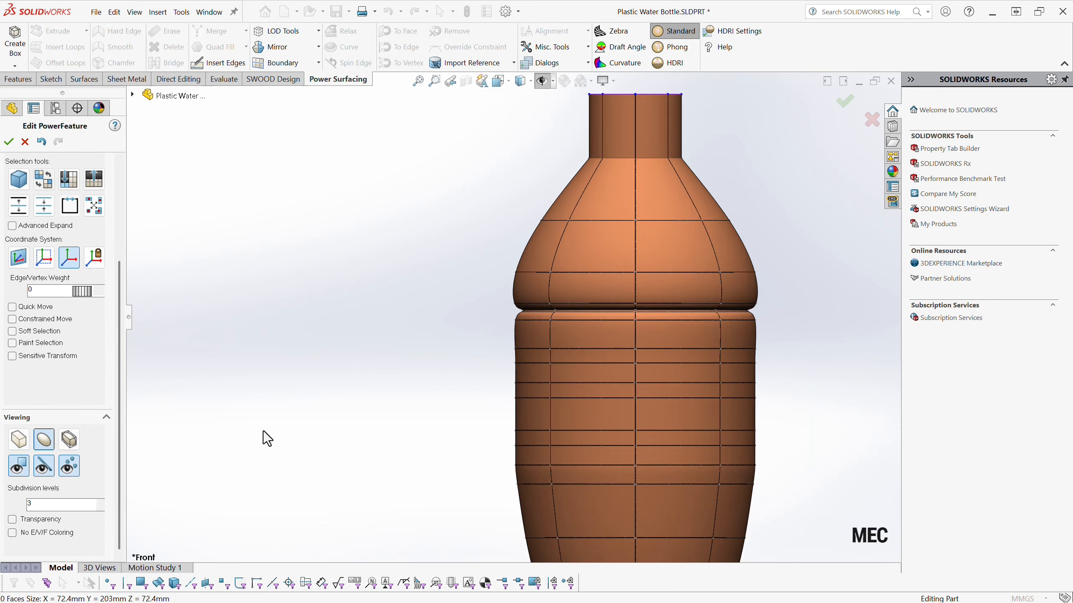
pyautogui.scroll(1, 263, 432)
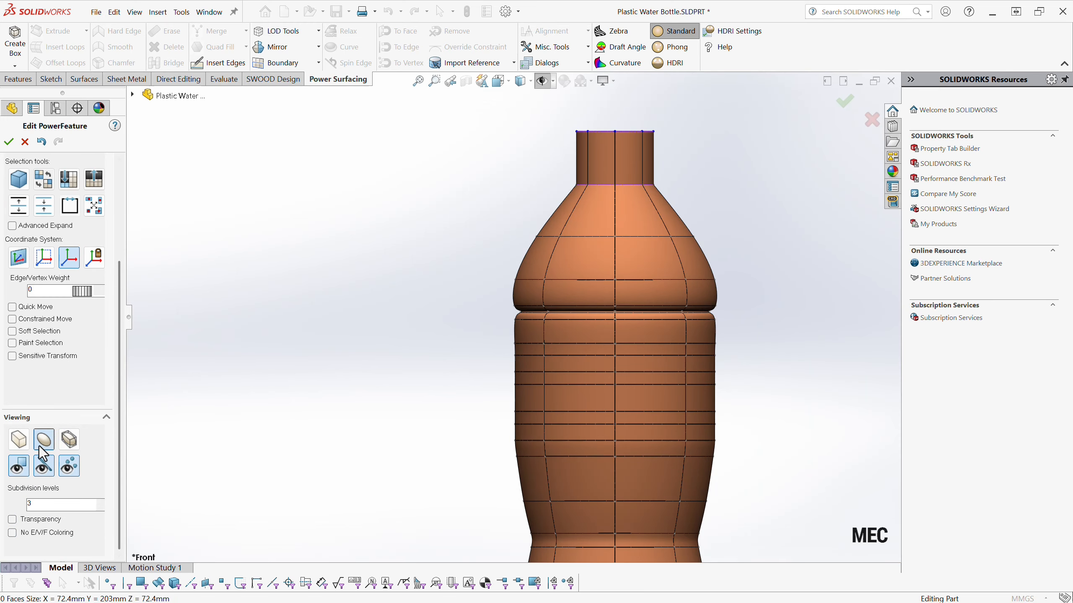
pyautogui.click(18, 439)
pyautogui.scroll(-1, 456, 391)
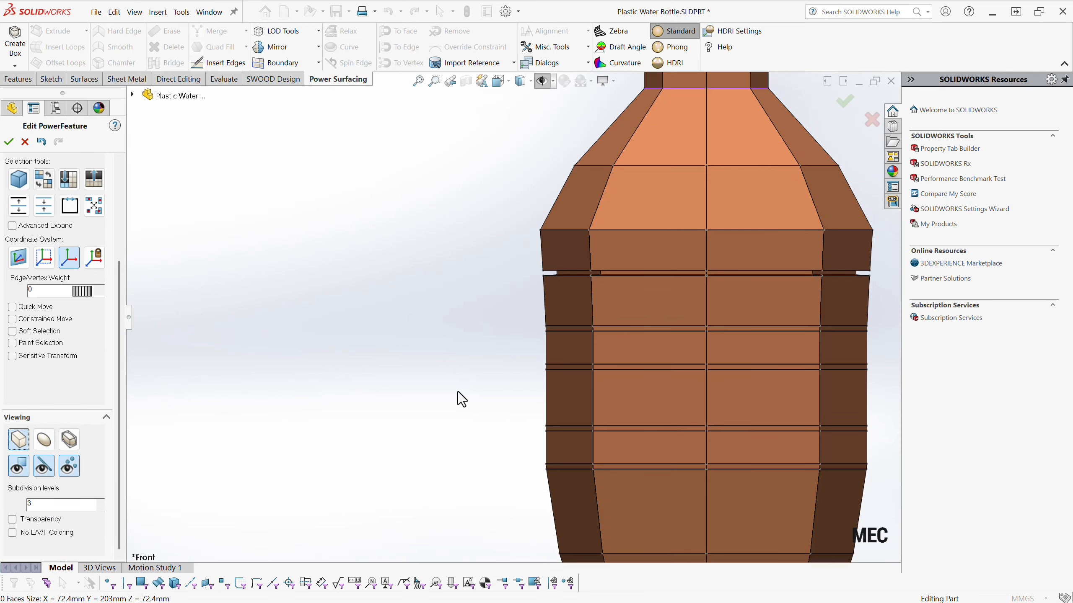
pyautogui.scroll(-1, 384, 270)
pyautogui.scroll(-2, 462, 298)
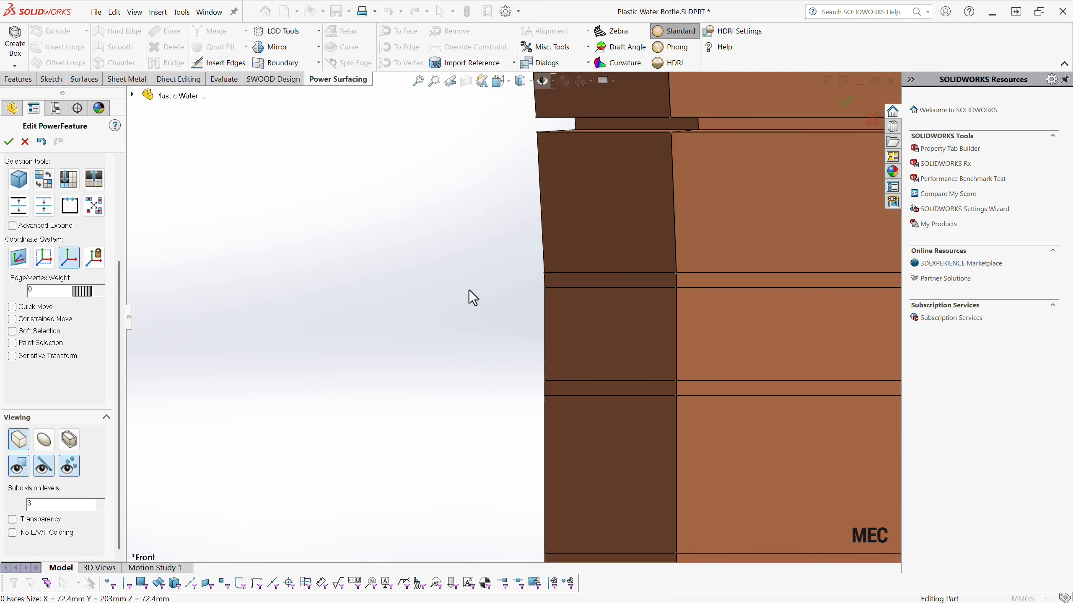
pyautogui.click(545, 281)
pyautogui.moveTo(476, 292); pyautogui.dragTo(338, 323, button='middle')
pyautogui.scroll(3, 274, 339)
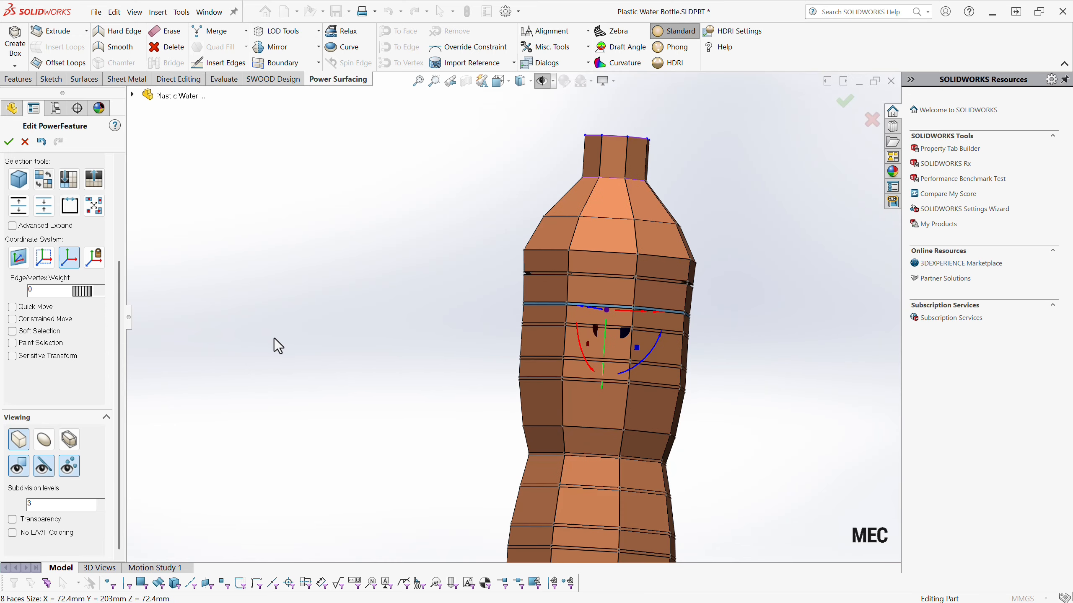
pyautogui.scroll(-3, 475, 342)
pyautogui.scroll(-2, 565, 307)
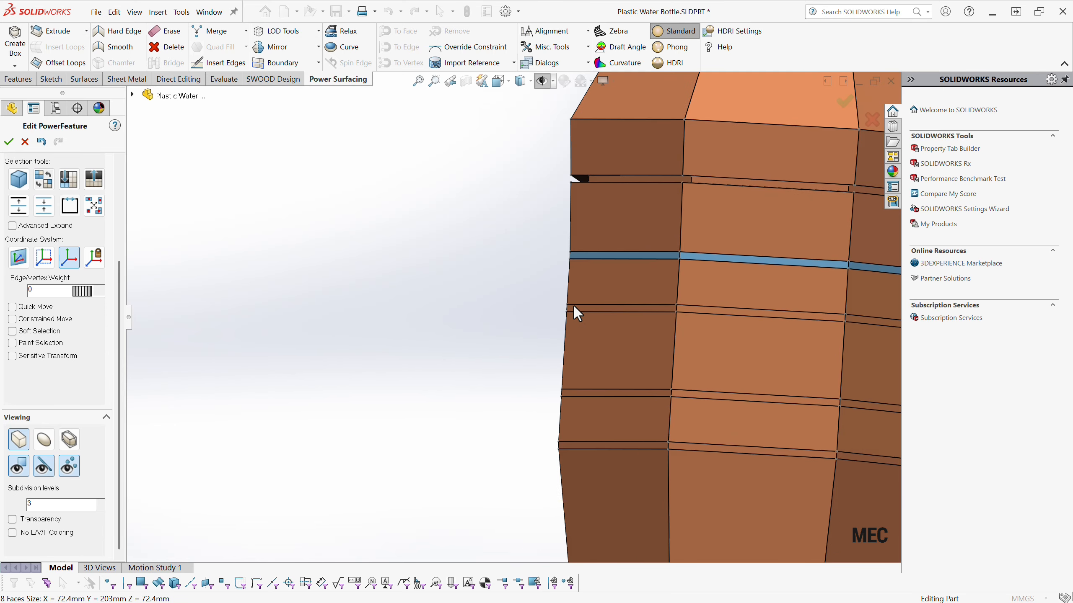
pyautogui.click(560, 308)
pyautogui.hotkey('ctrl', '1')
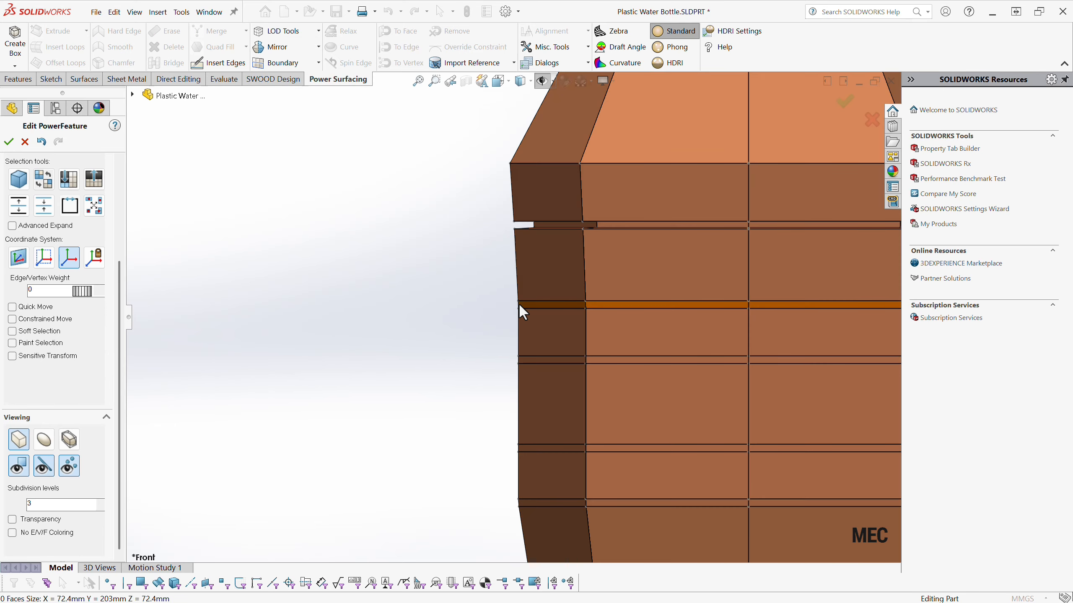
# Select the four remaining narrow groove face loops above the waist in the front view
pyautogui.click(520, 305)
pyautogui.keyDown('ctrl'); pyautogui.click(518, 360); pyautogui.keyUp('ctrl')
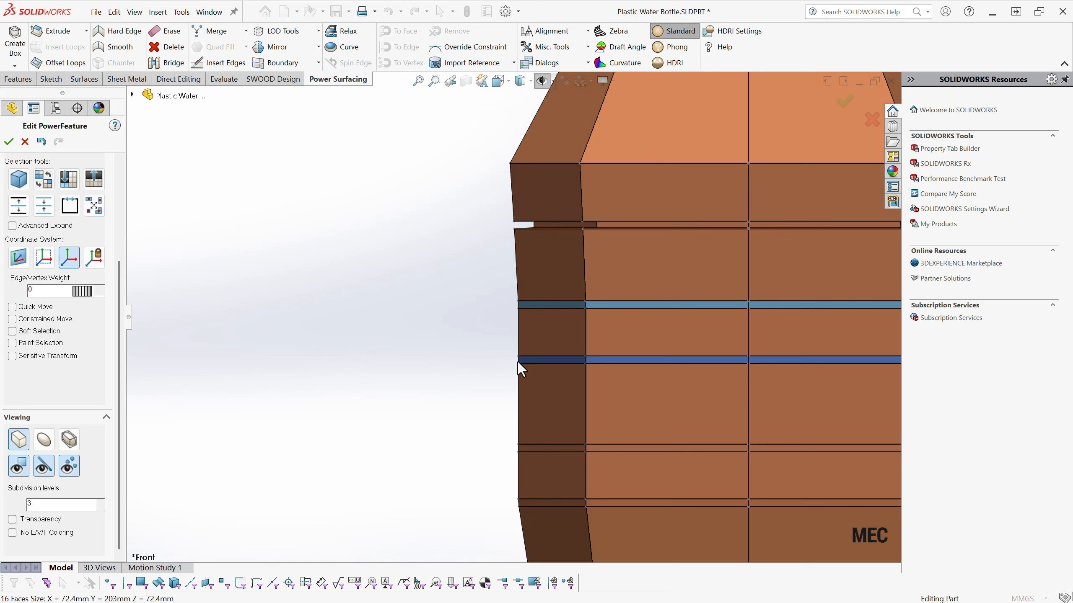
pyautogui.keyDown('ctrl'); pyautogui.click(518, 449); pyautogui.keyUp('ctrl')
pyautogui.press('z')
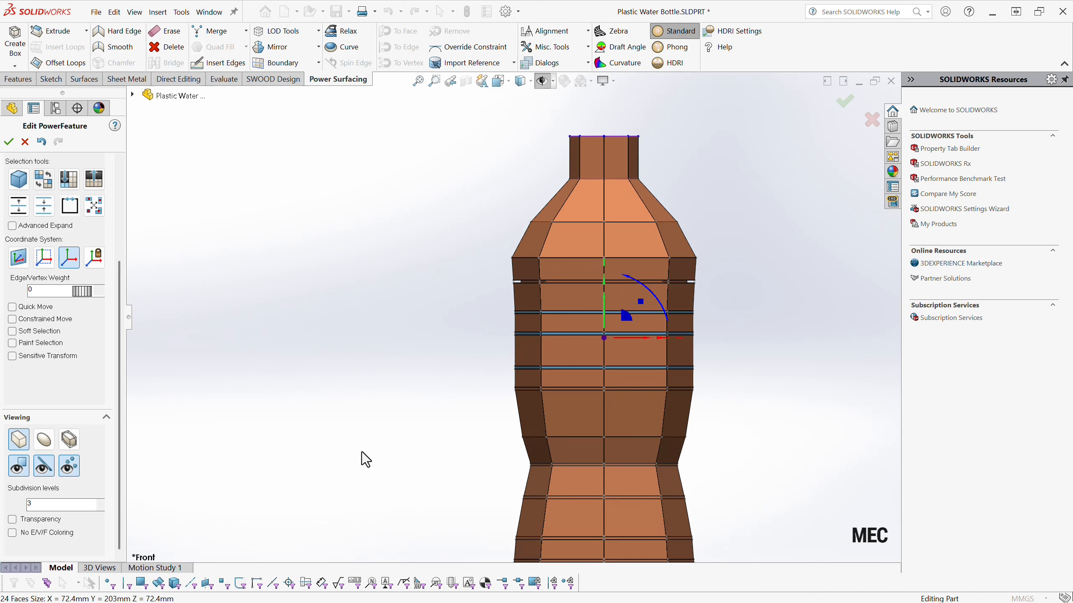
pyautogui.scroll(2, 362, 453)
pyautogui.scroll(-1, 530, 365)
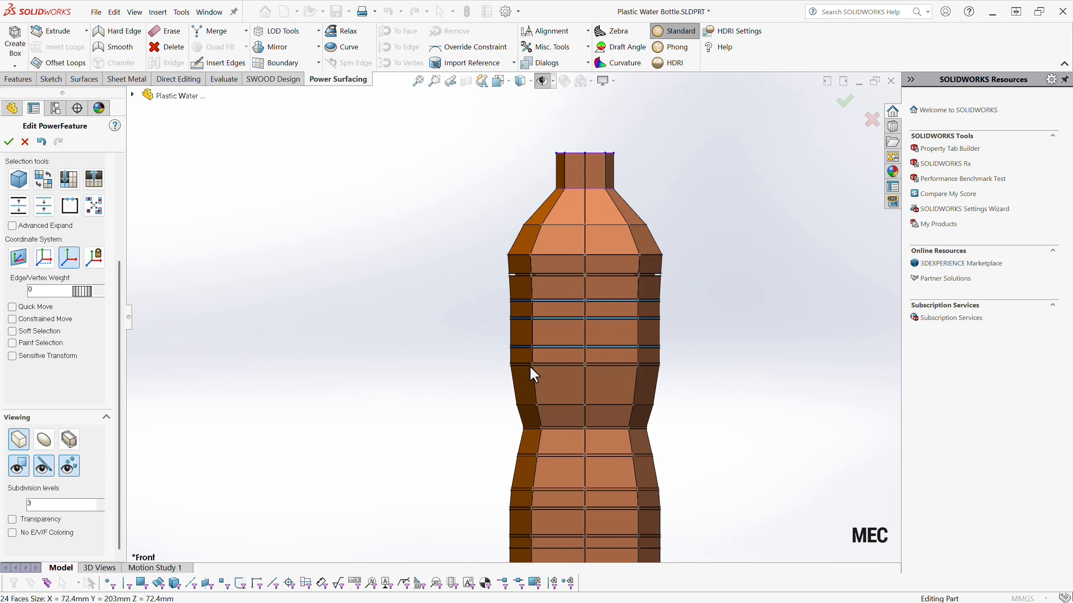
pyautogui.scroll(-6, 530, 366)
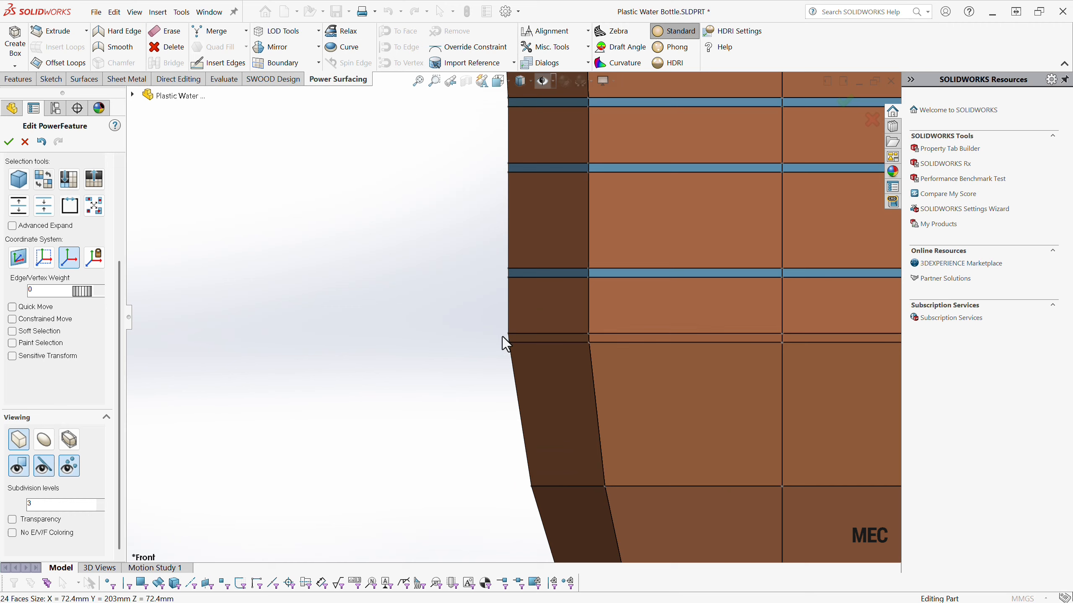
pyautogui.keyDown('ctrl'); pyautogui.click(507, 338); pyautogui.keyUp('ctrl')
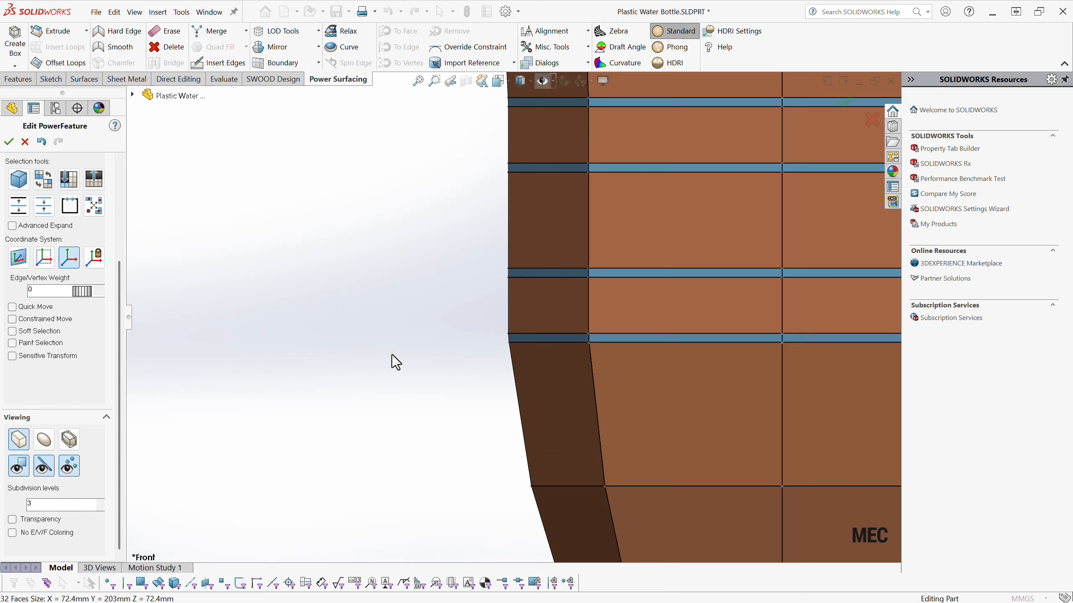
# Extrude the four face loops by -3 mm with No Crease Grouping and the Each Vertex Selected Faces normal, and clear the selection
pyautogui.rightClick(313, 355)
pyautogui.click(328, 360)
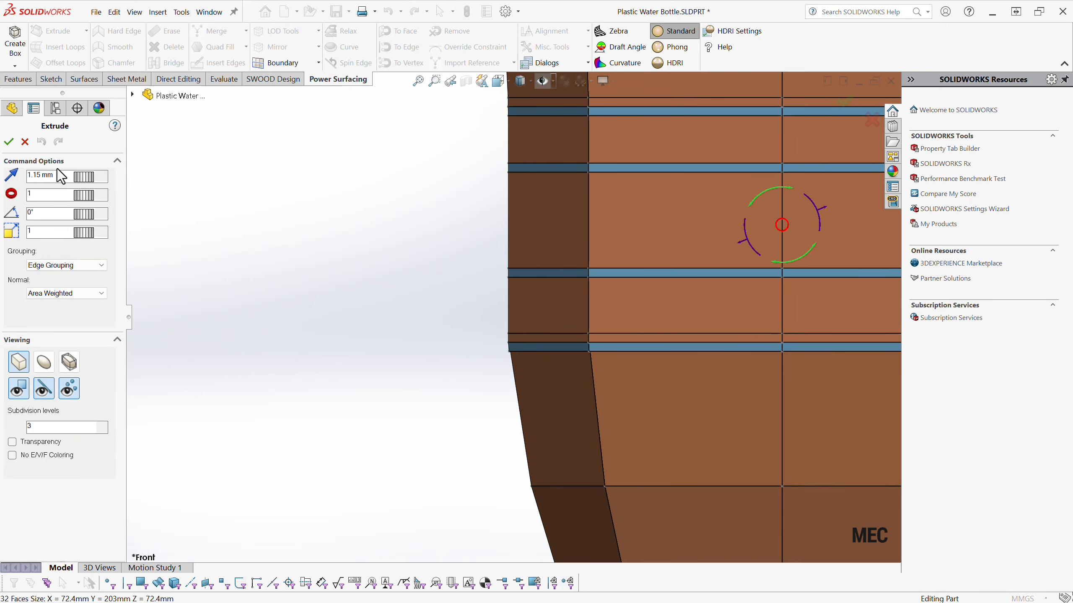
pyautogui.moveTo(57, 175); pyautogui.dragTo(7, 175)
pyautogui.write('-3')
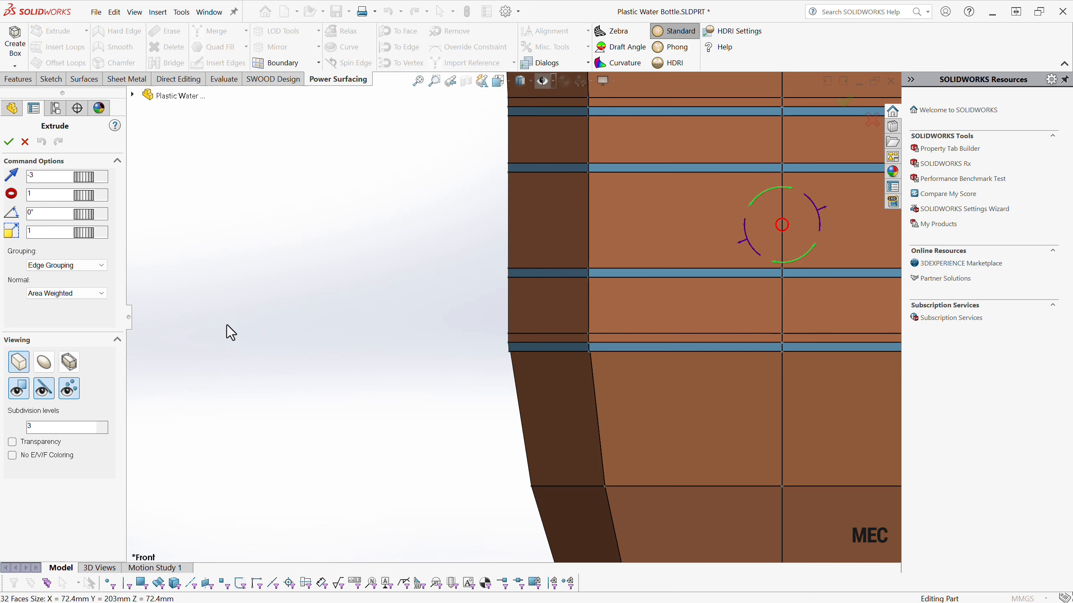
pyautogui.press('Return')
pyautogui.click(43, 269)
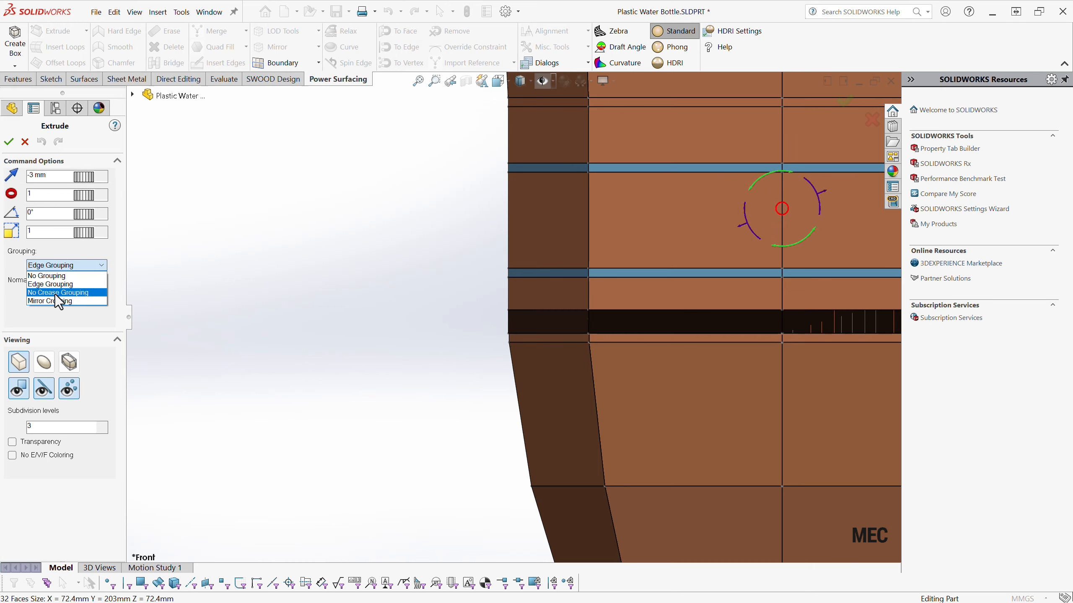
pyautogui.click(53, 301)
pyautogui.click(67, 293)
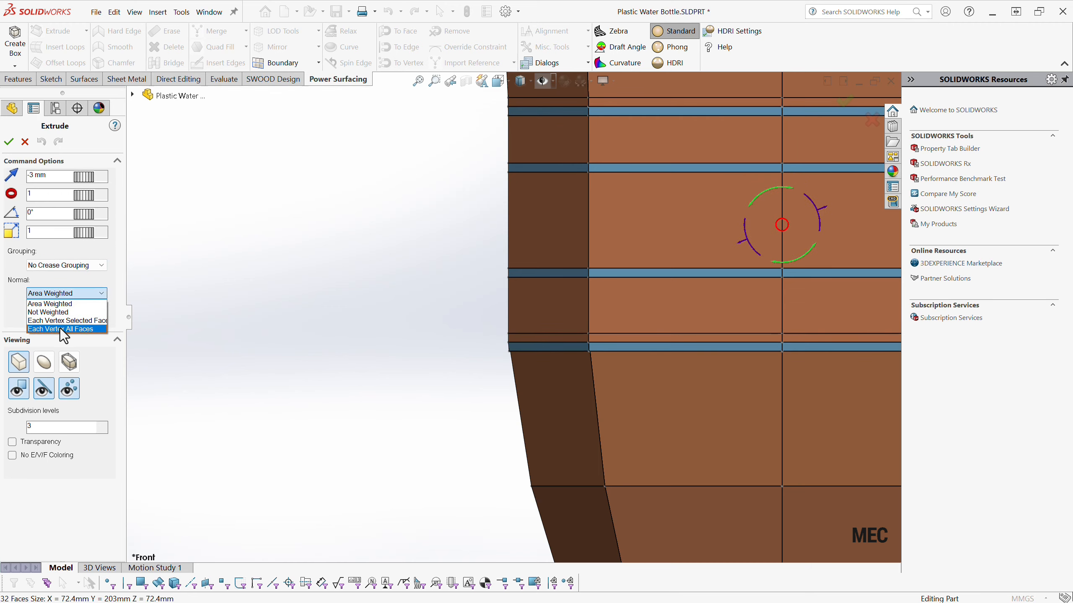
pyautogui.click(64, 331)
pyautogui.moveTo(336, 378); pyautogui.dragTo(393, 435, button='middle')
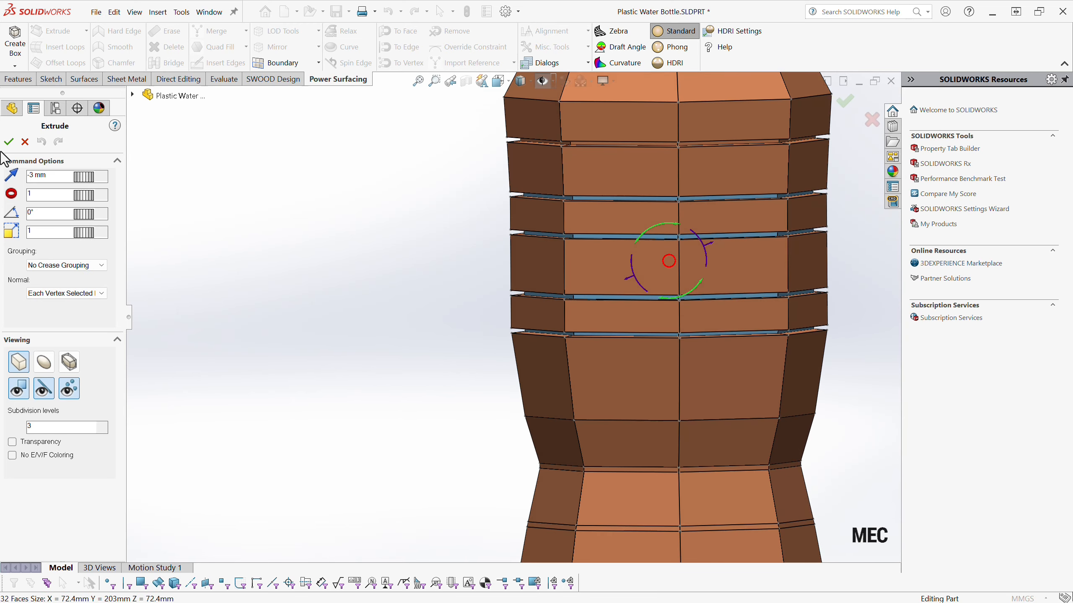
pyautogui.click(8, 142)
pyautogui.click(363, 417)
# Select the five narrow groove face loops at the waist and below it down to the base
pyautogui.scroll(-4, 447, 372)
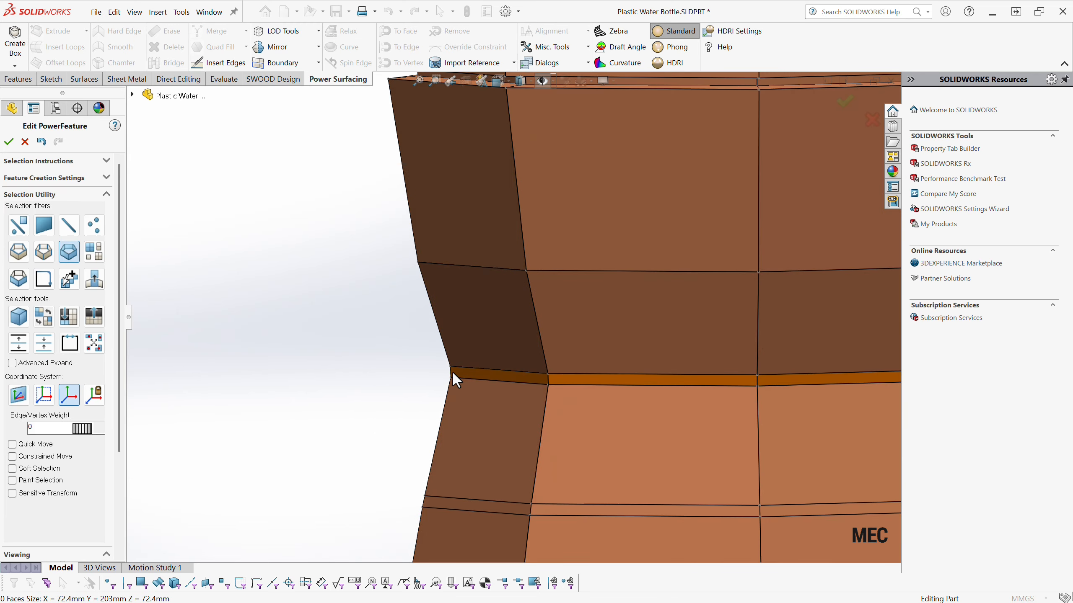
pyautogui.click(452, 370)
pyautogui.scroll(3, 343, 380)
pyautogui.scroll(-2, 468, 354)
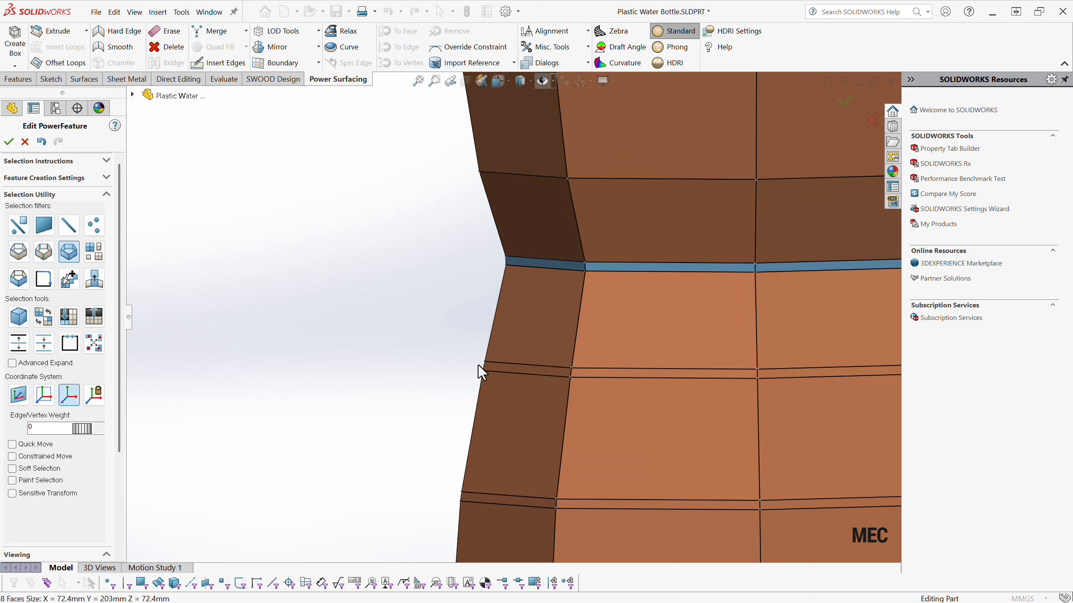
pyautogui.click(484, 365)
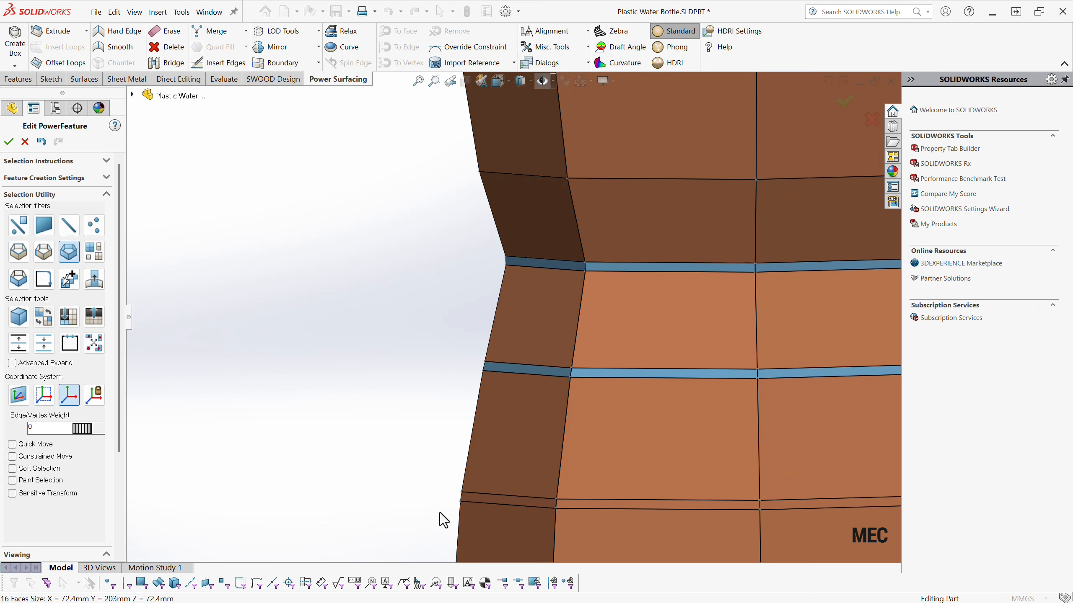
pyautogui.scroll(5, 330, 413)
pyautogui.scroll(-8, 535, 396)
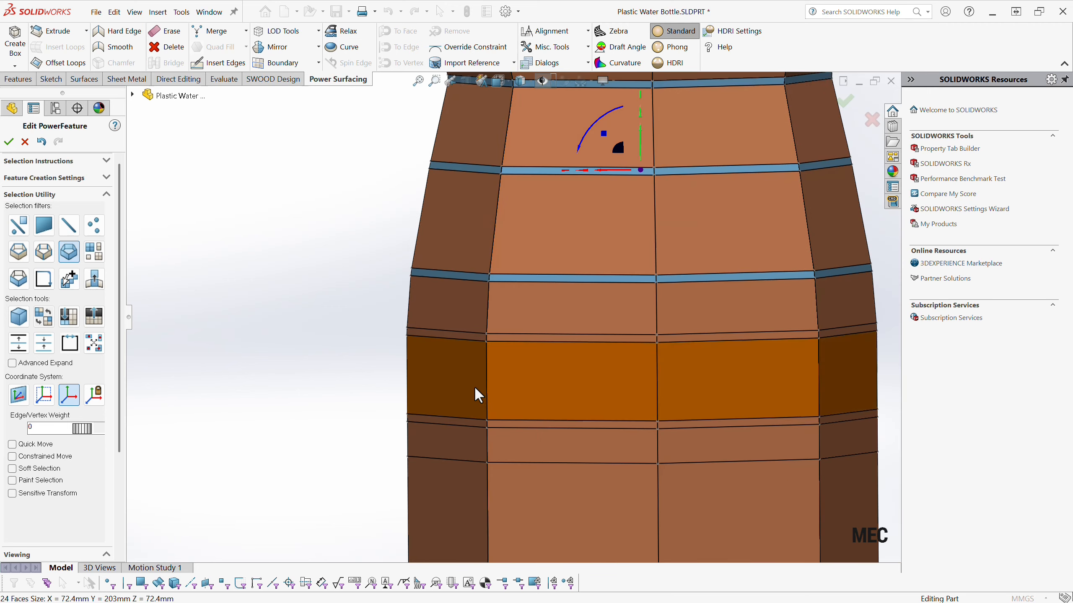
pyautogui.keyDown('ctrl'); pyautogui.click(481, 312); pyautogui.keyUp('ctrl')
pyautogui.scroll(5, 439, 414)
pyautogui.scroll(-8, 491, 393)
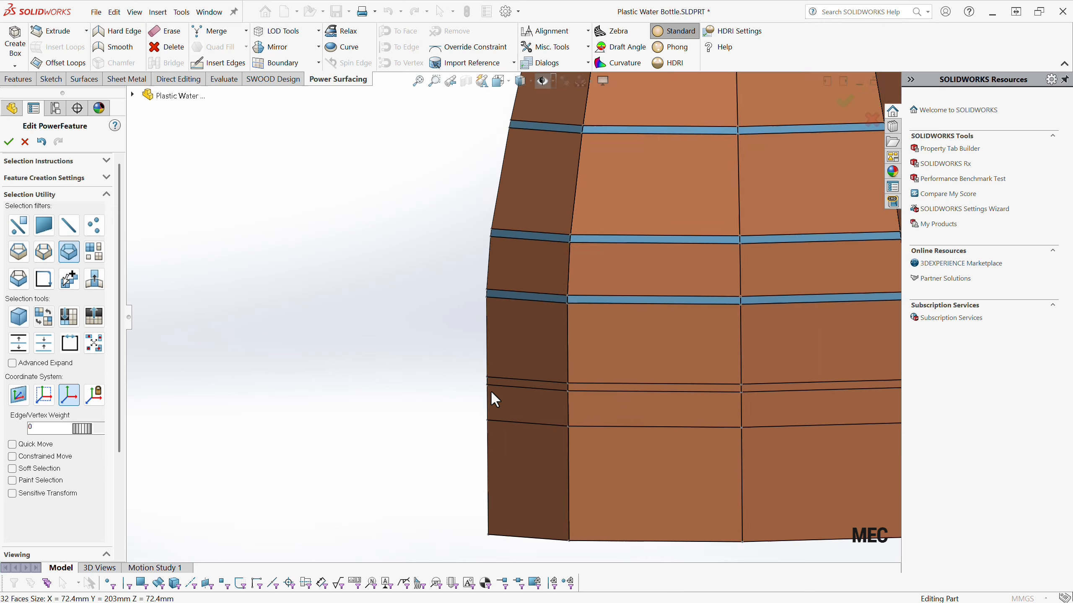
pyautogui.keyDown('ctrl'); pyautogui.click(493, 354); pyautogui.keyUp('ctrl')
pyautogui.scroll(5, 383, 356)
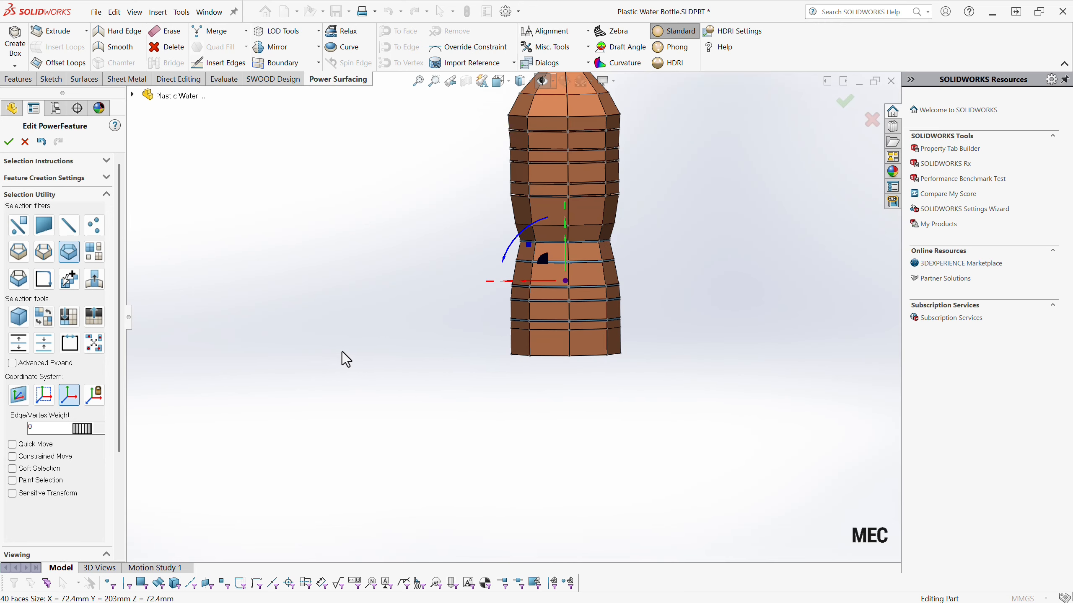
# Extrude the five face loops by -3 mm with No Crease Grouping and the Each Vertex Selected Faces normal
pyautogui.rightClick(422, 312)
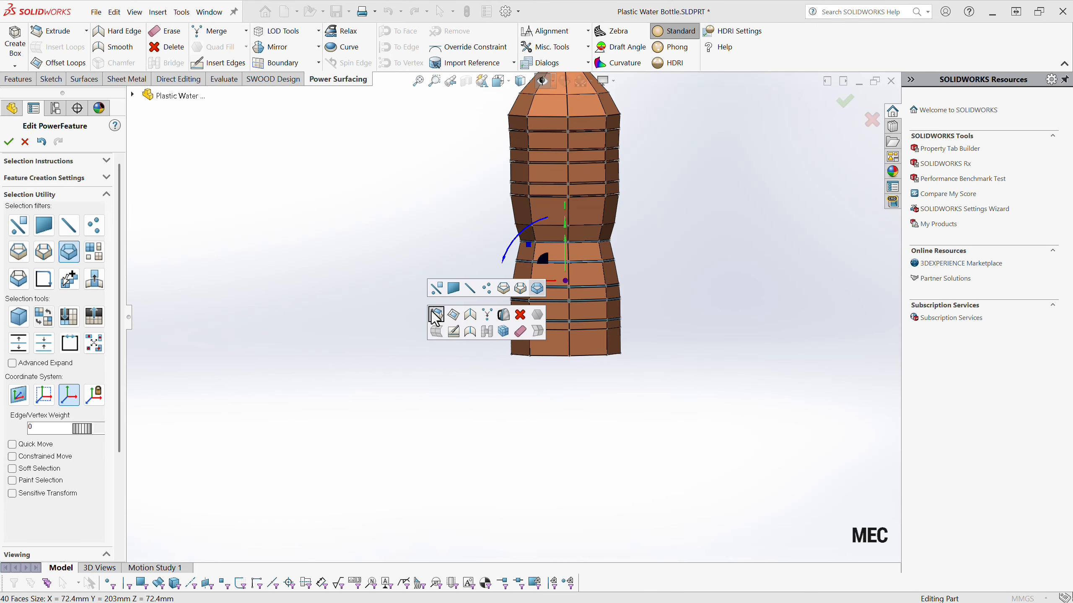
pyautogui.click(434, 317)
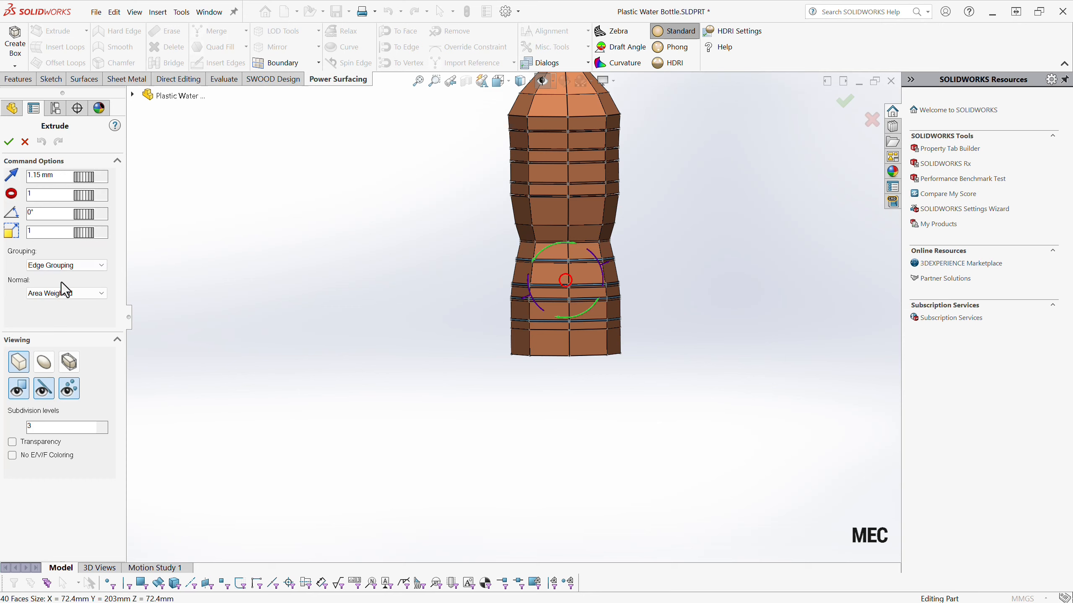
pyautogui.click(66, 265)
pyautogui.click(64, 292)
pyautogui.click(64, 294)
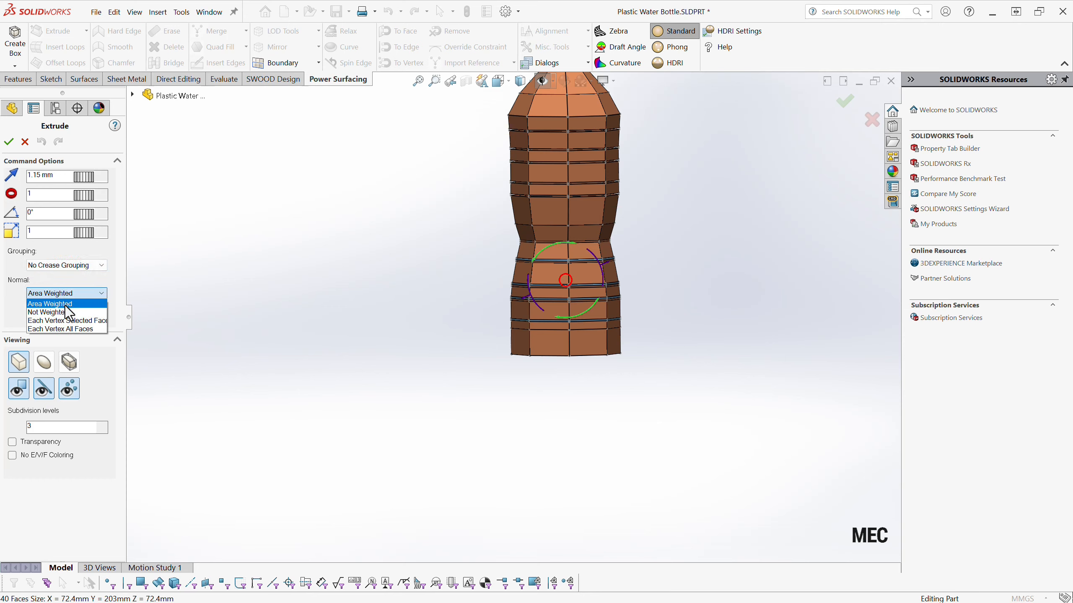
pyautogui.click(63, 321)
pyautogui.doubleClick(51, 175)
pyautogui.press('BackSpace')
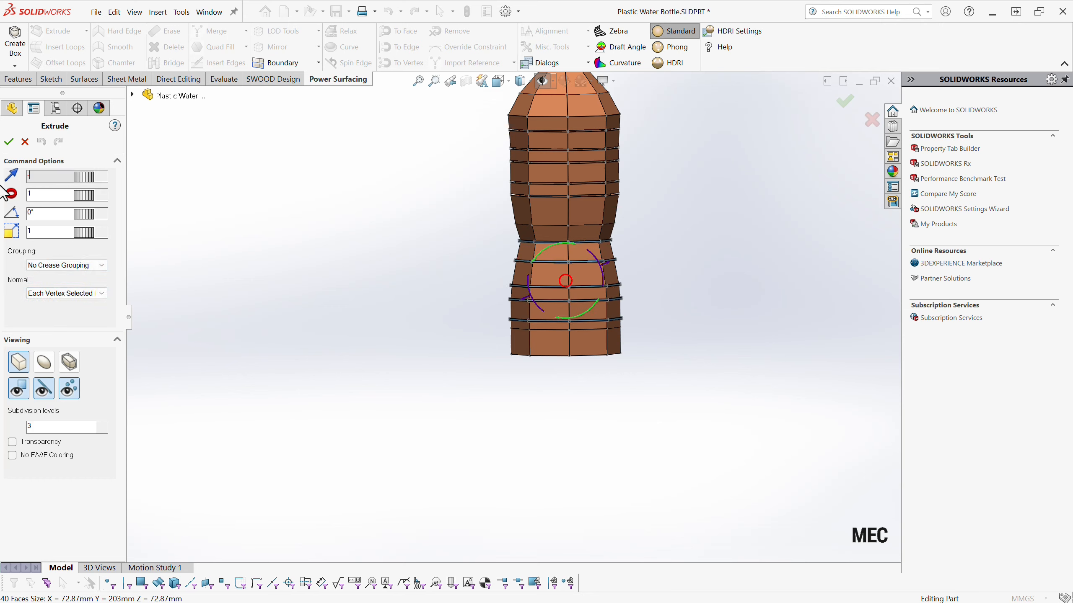
pyautogui.write('-3')
pyautogui.press('Return')
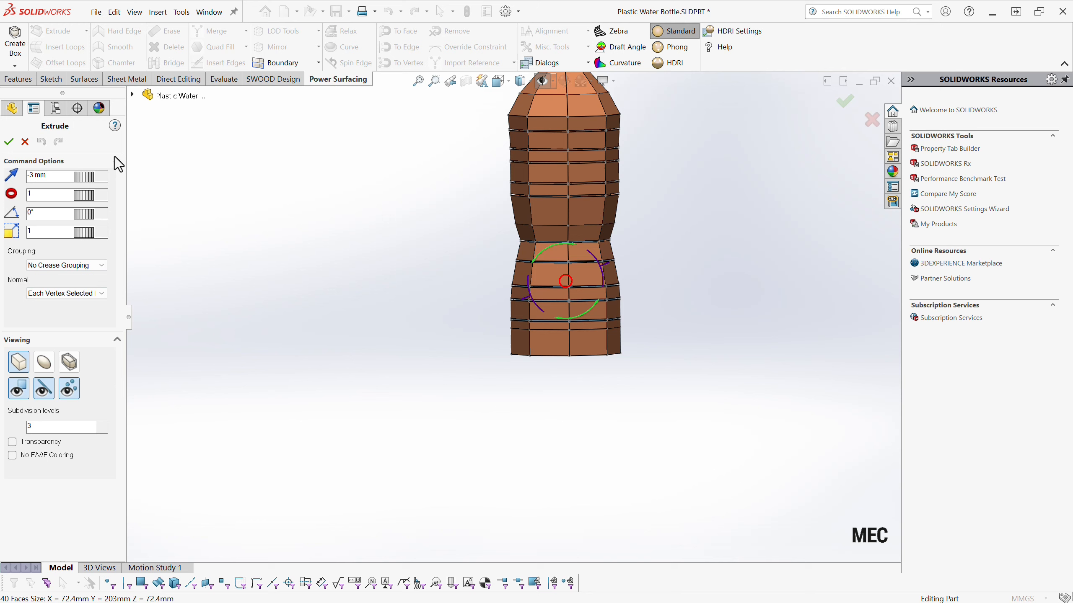
pyautogui.click(10, 142)
# Compare the smooth subdivision bottle, without edges and vertices, against the reference picture in the front view
pyautogui.press('space')
pyautogui.click(449, 328)
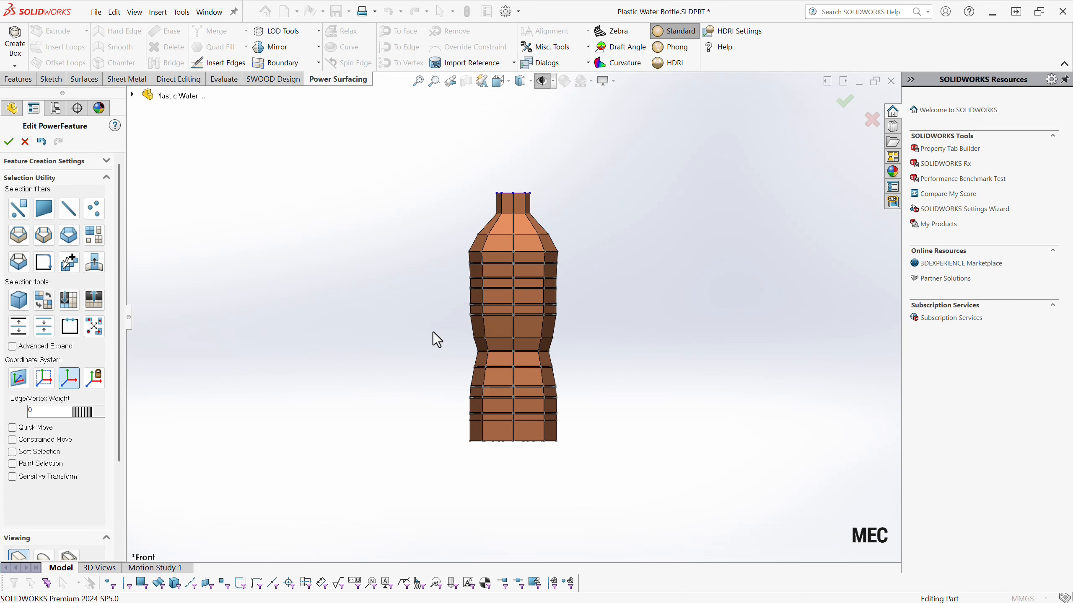
pyautogui.scroll(-3, 64, 496)
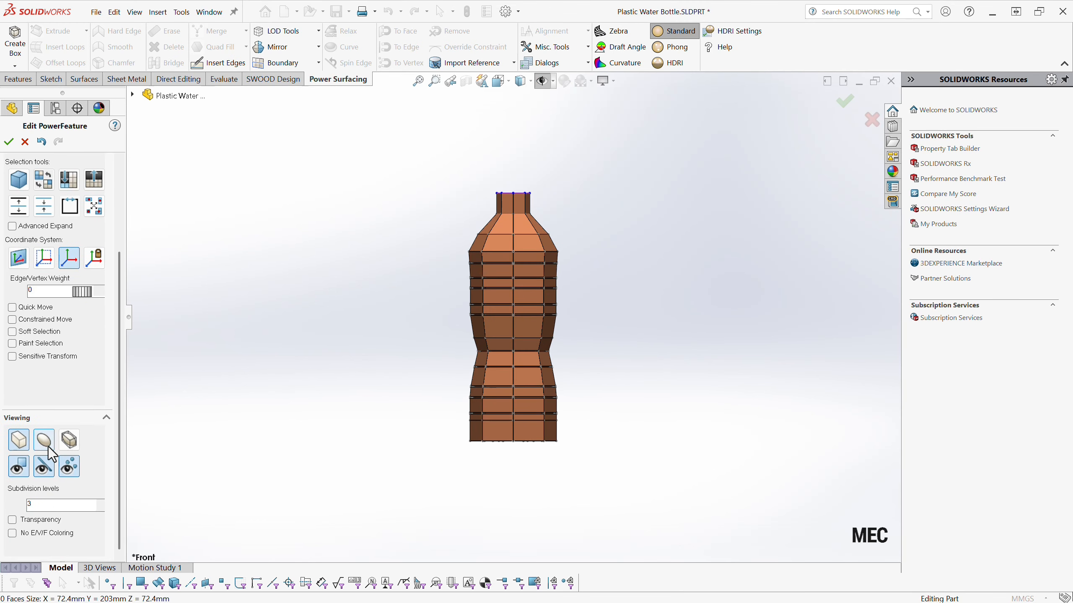
pyautogui.click(46, 445)
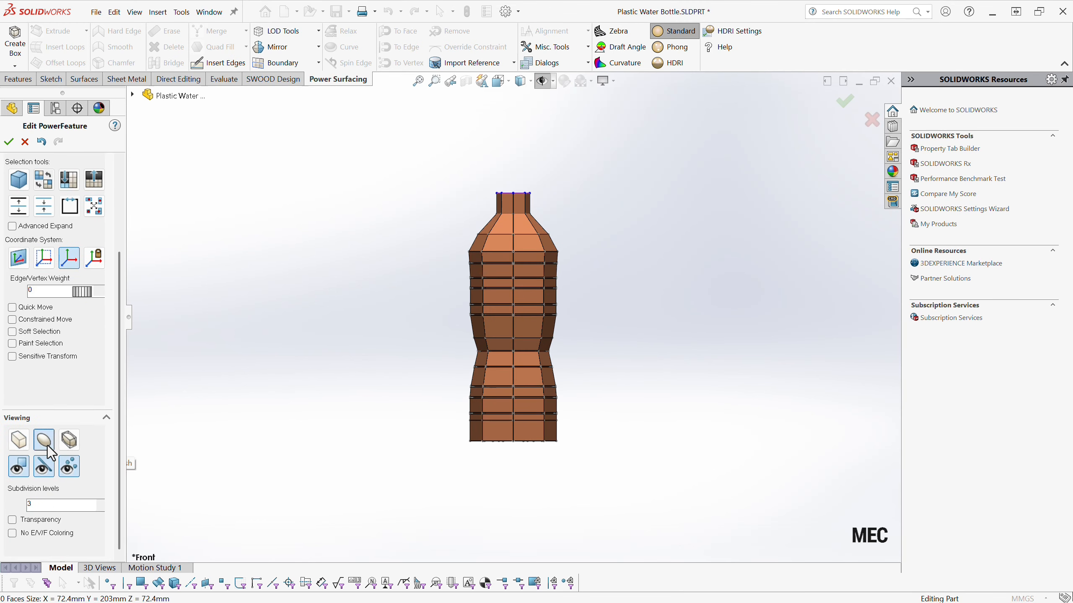
pyautogui.click(69, 467)
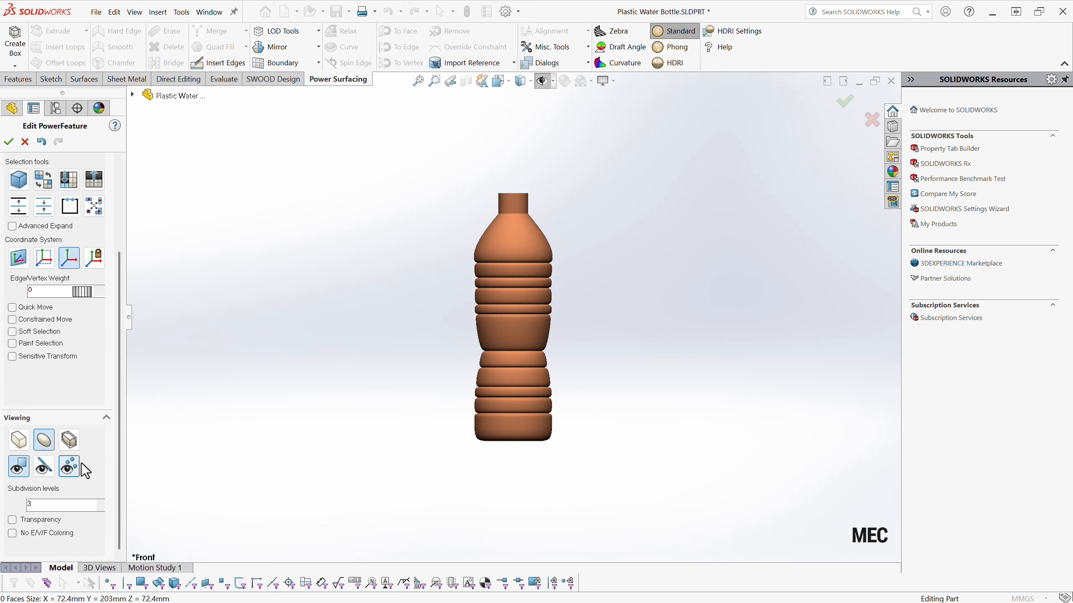
pyautogui.click(542, 81)
pyautogui.scroll(-3, 482, 344)
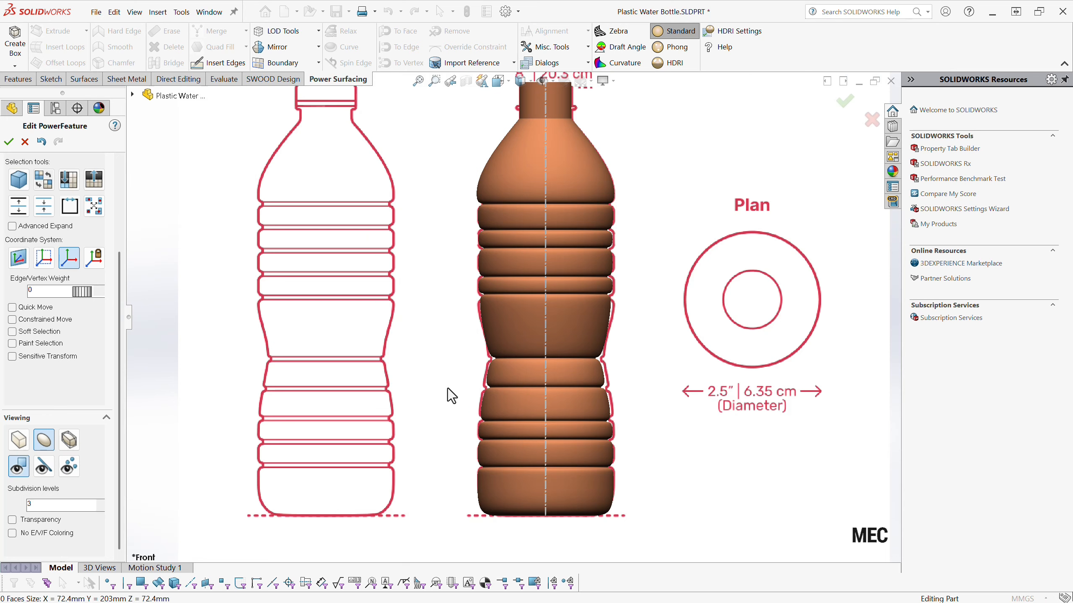
pyautogui.scroll(1, 457, 363)
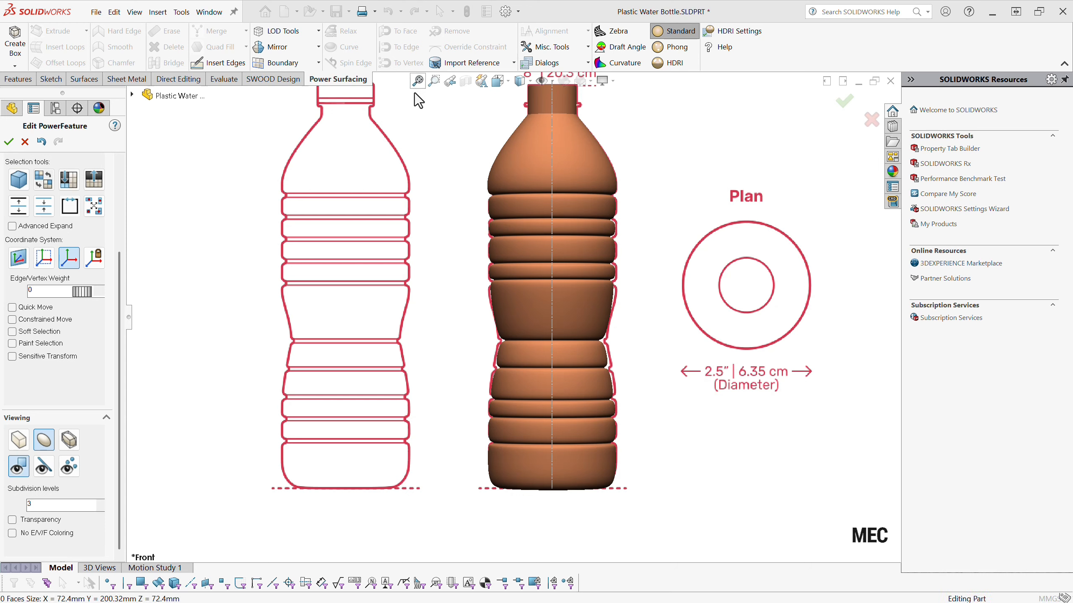
pyautogui.scroll(5, 338, 408)
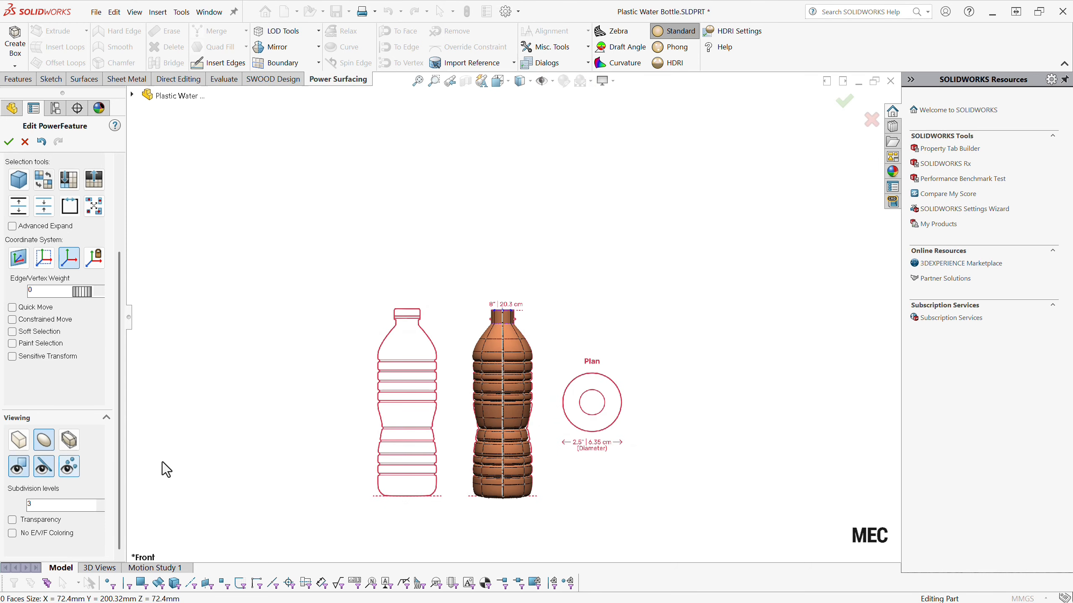
# Insert two edge loops around the bottle's neck across its vertical edge ring, and clear the selection
pyautogui.scroll(3, 529, 202)
pyautogui.scroll(-2, 523, 205)
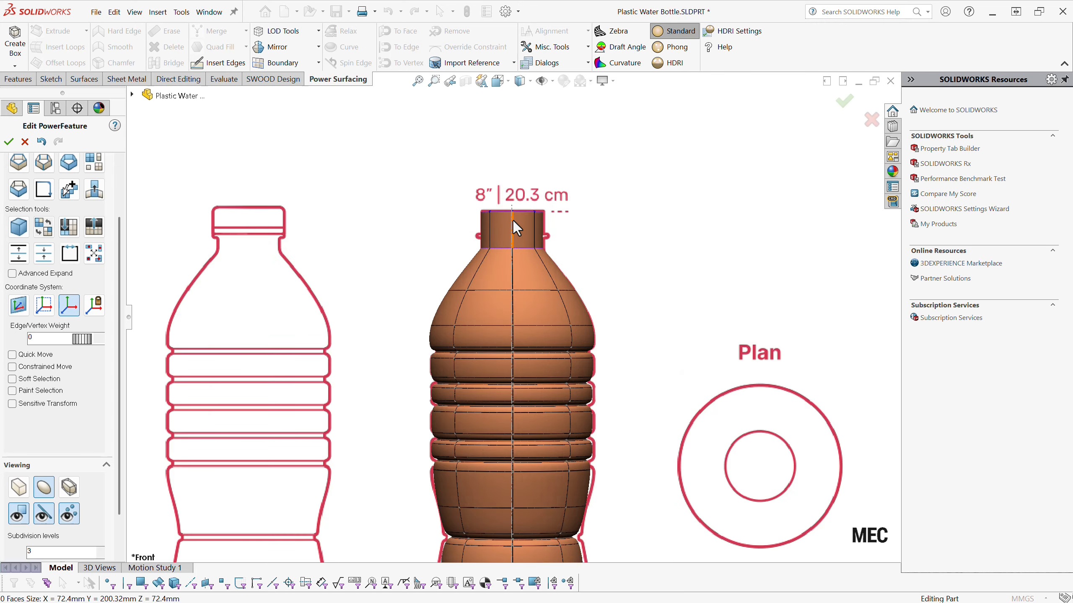
pyautogui.scroll(-4, 509, 220)
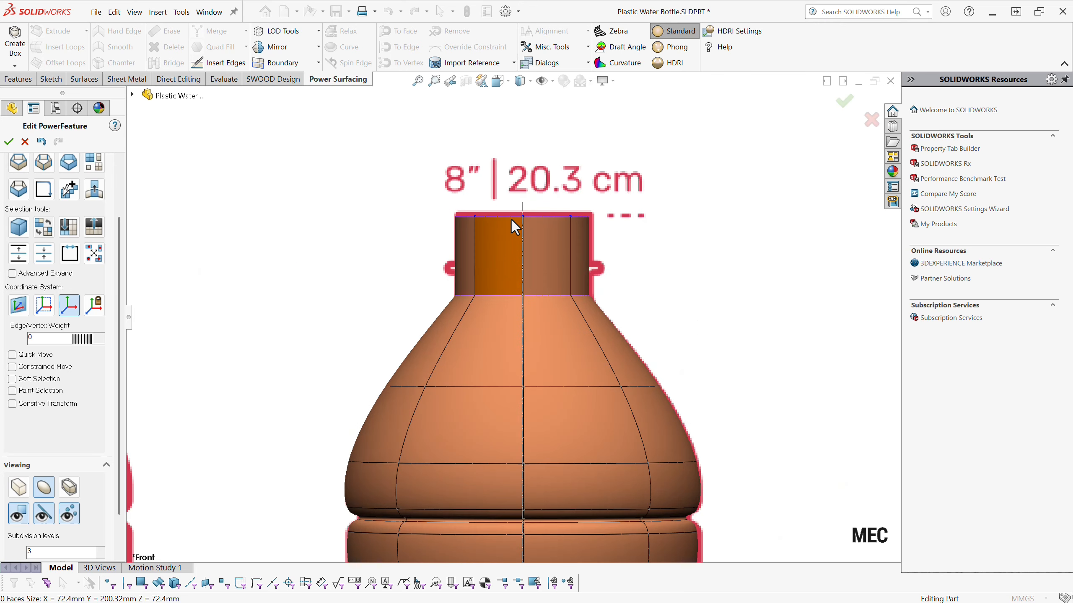
pyautogui.rightClick(456, 249)
pyautogui.click(462, 224)
pyautogui.rightClick(477, 255)
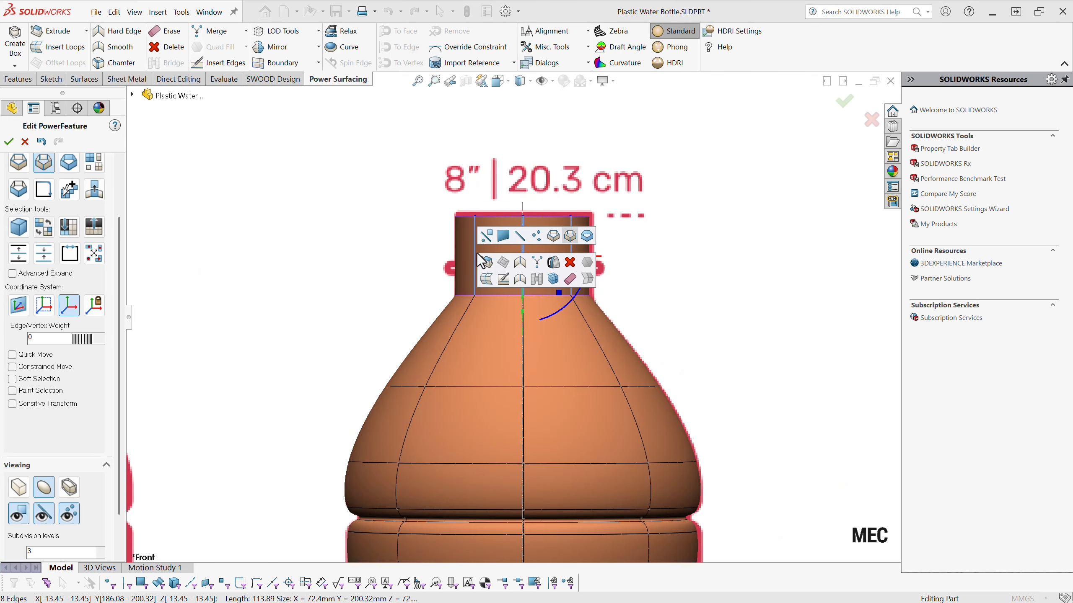
pyautogui.click(488, 274)
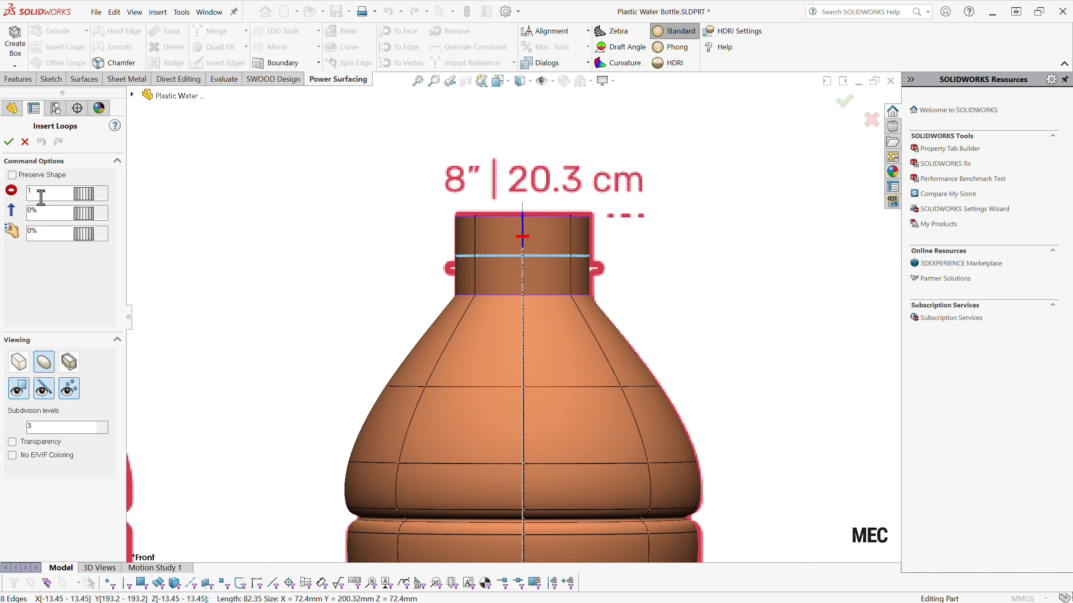
pyautogui.click(104, 191)
pyautogui.click(9, 143)
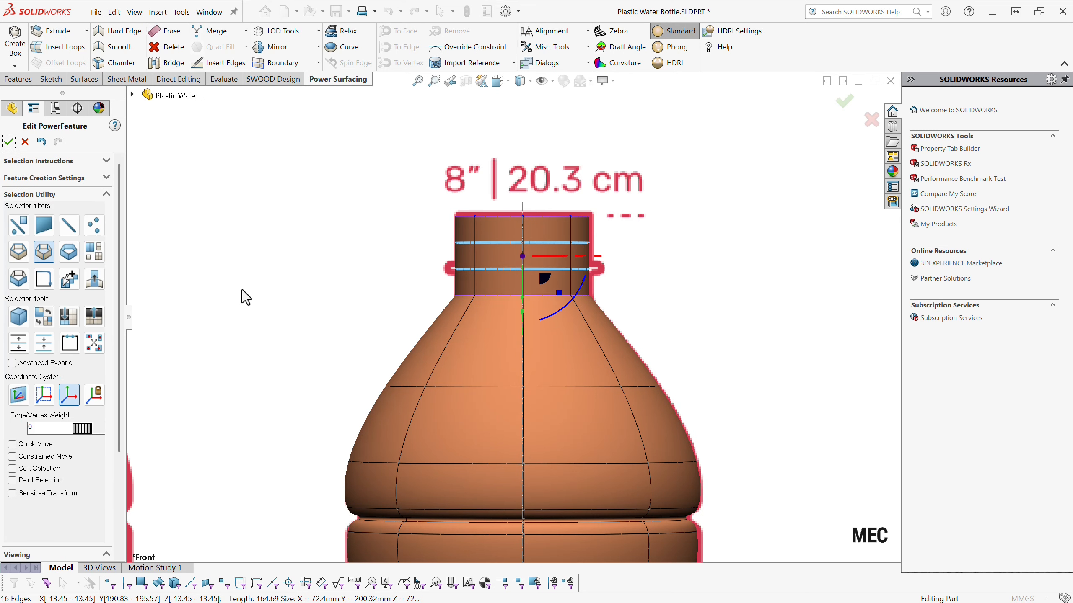
pyautogui.click(318, 275)
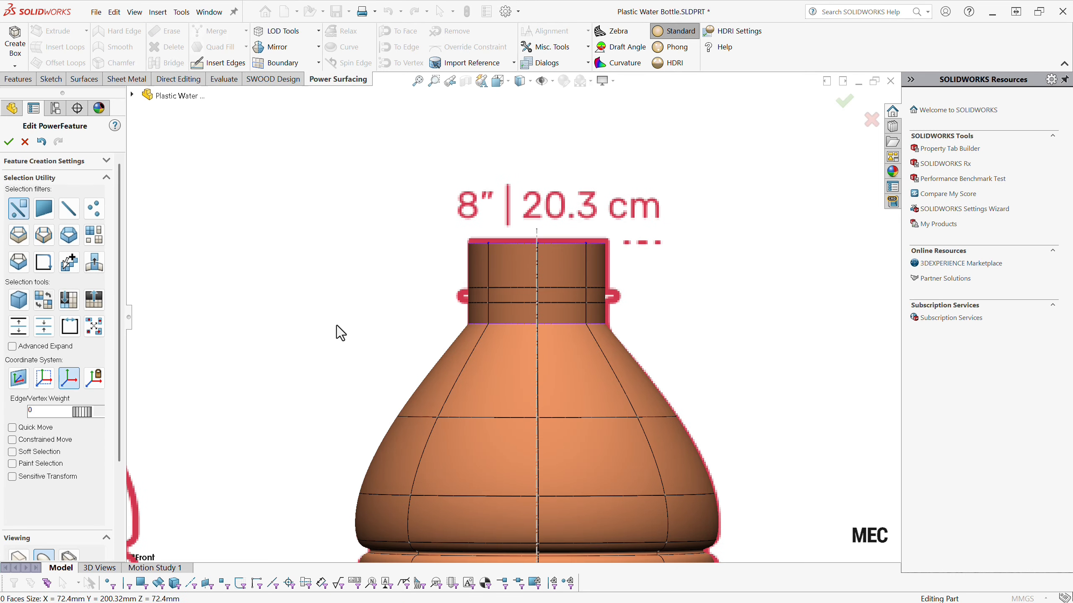
# Turn both inserted neck loops into hard edges, selecting each one as a full edge loop
pyautogui.press('s')
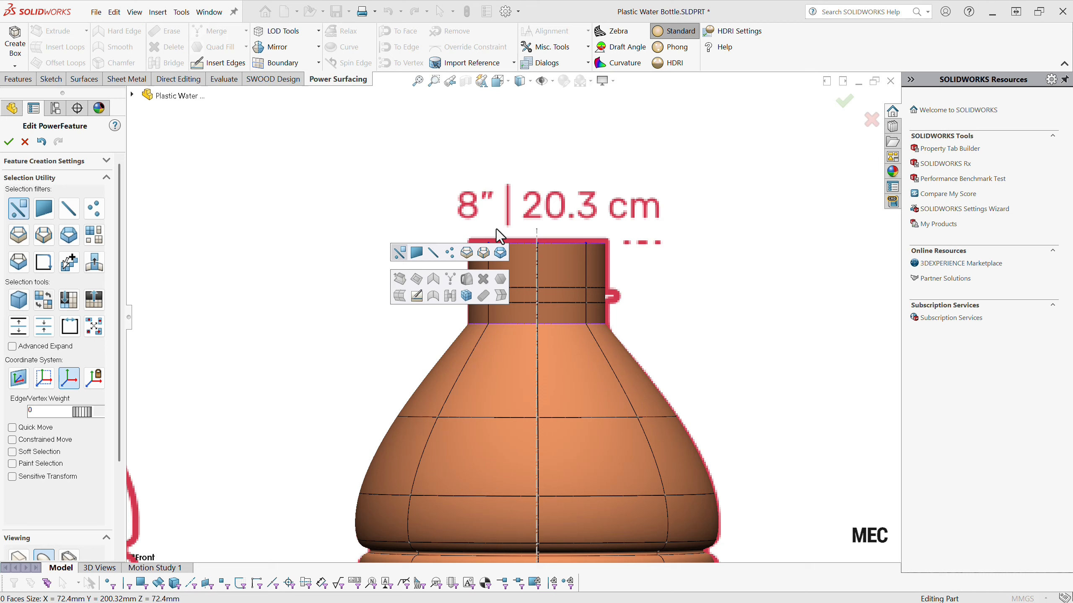
pyautogui.click(466, 252)
pyautogui.click(519, 288)
pyautogui.press('s')
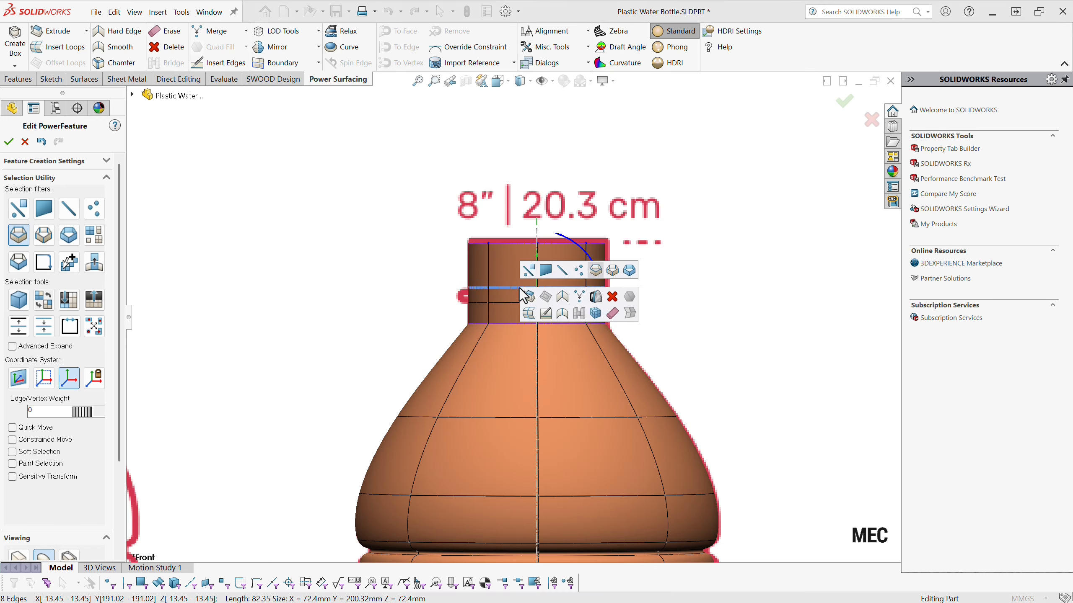
pyautogui.click(562, 297)
pyautogui.click(417, 304)
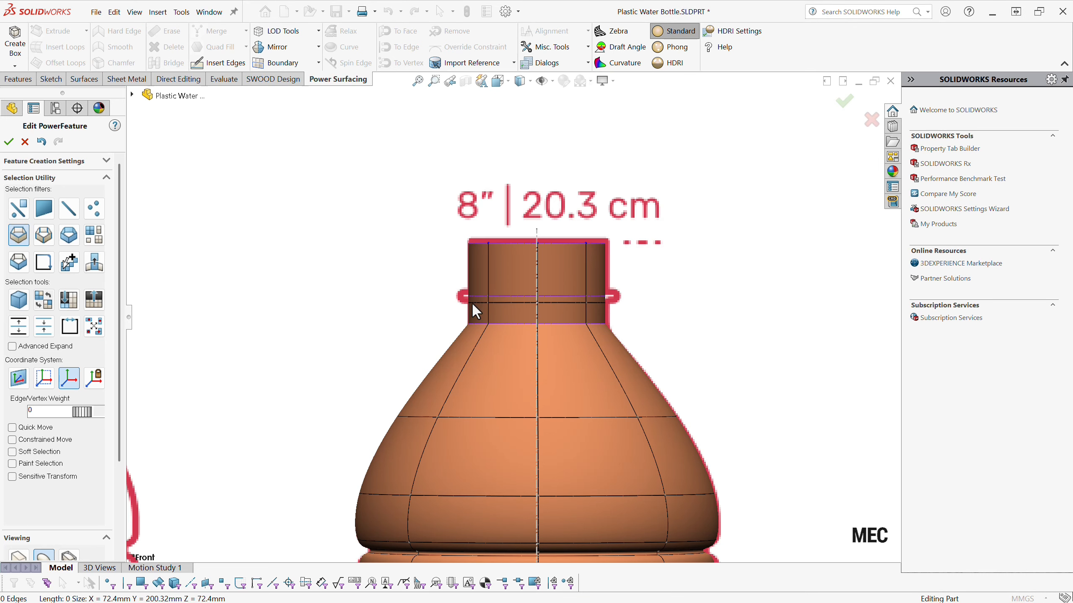
pyautogui.click(509, 303)
pyautogui.press('s')
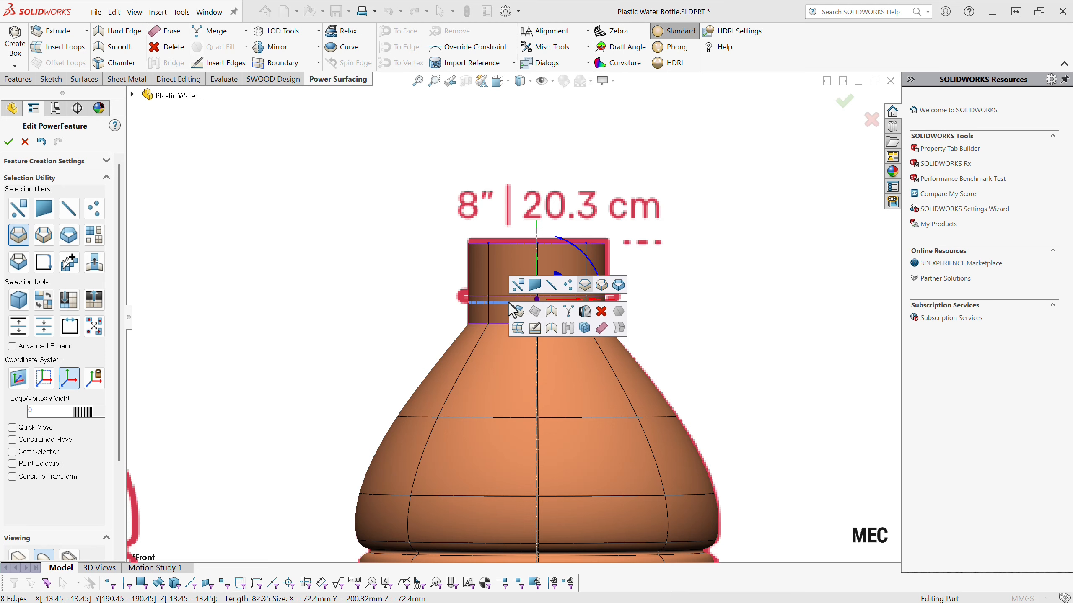
pyautogui.click(534, 328)
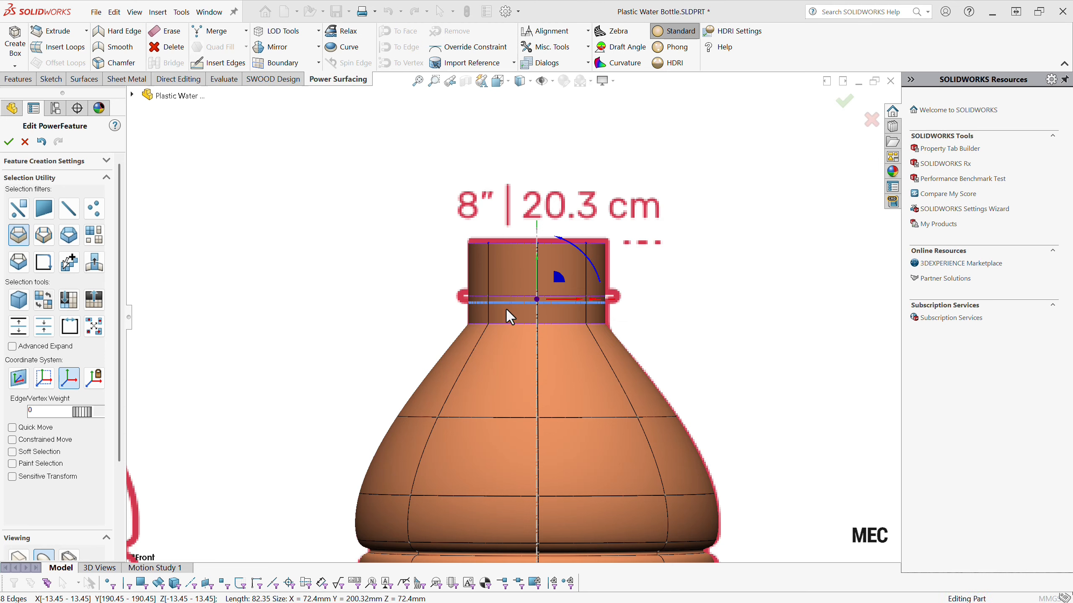
# Move the two hard-edge neck loops apart to match the reference collar's thickness, with the lower one at about Y 189.8 mm
pyautogui.click(504, 296)
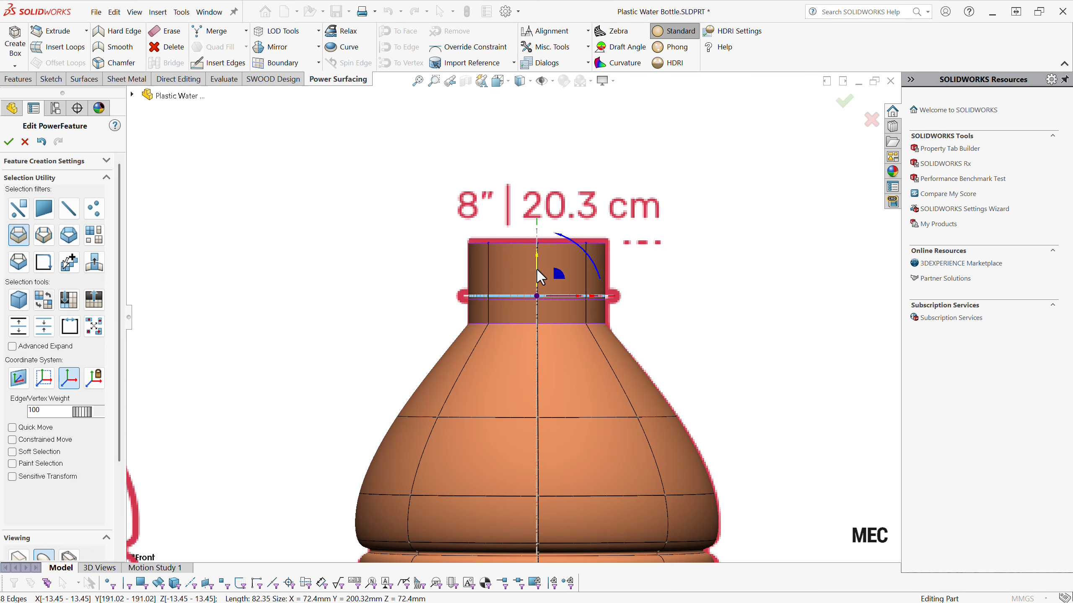
pyautogui.moveTo(538, 270)
pyautogui.mouseDown()
pyautogui.moveTo(536, 261)
pyautogui.moveTo(535, 279)
pyautogui.mouseUp()
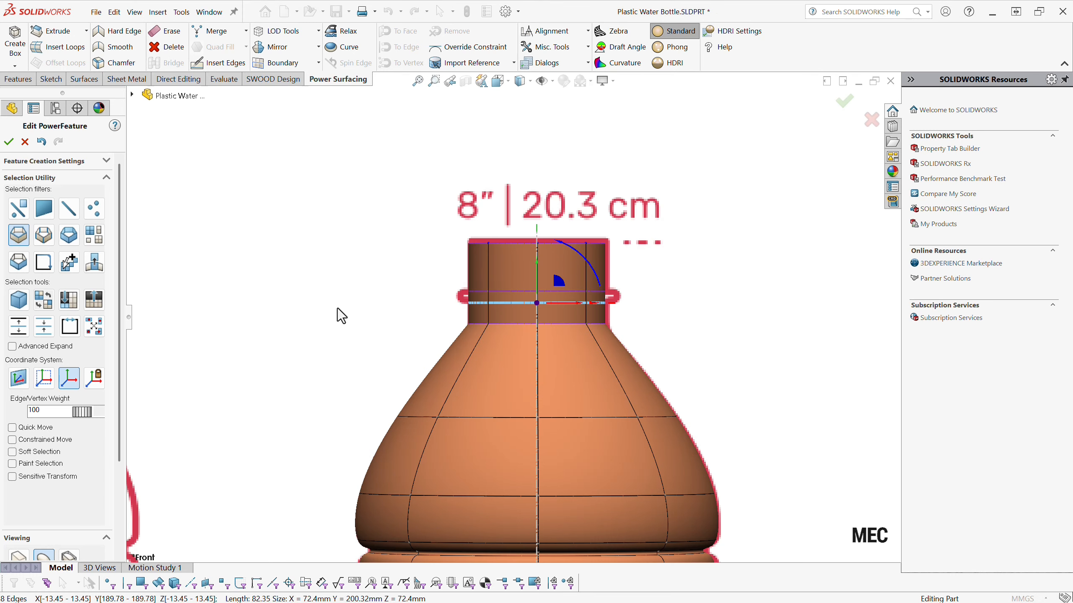
pyautogui.click(336, 309)
# Select the full ring of faces between the two hard-edge neck loops, restoring the front view
pyautogui.rightClick(341, 303)
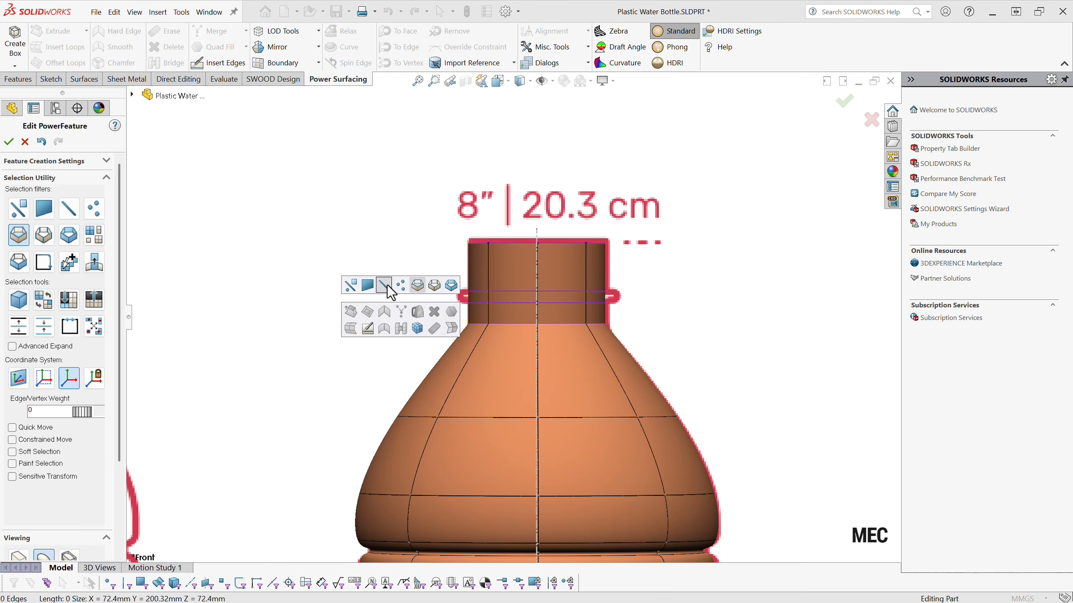
pyautogui.click(350, 286)
pyautogui.scroll(-6, 549, 300)
pyautogui.click(517, 300)
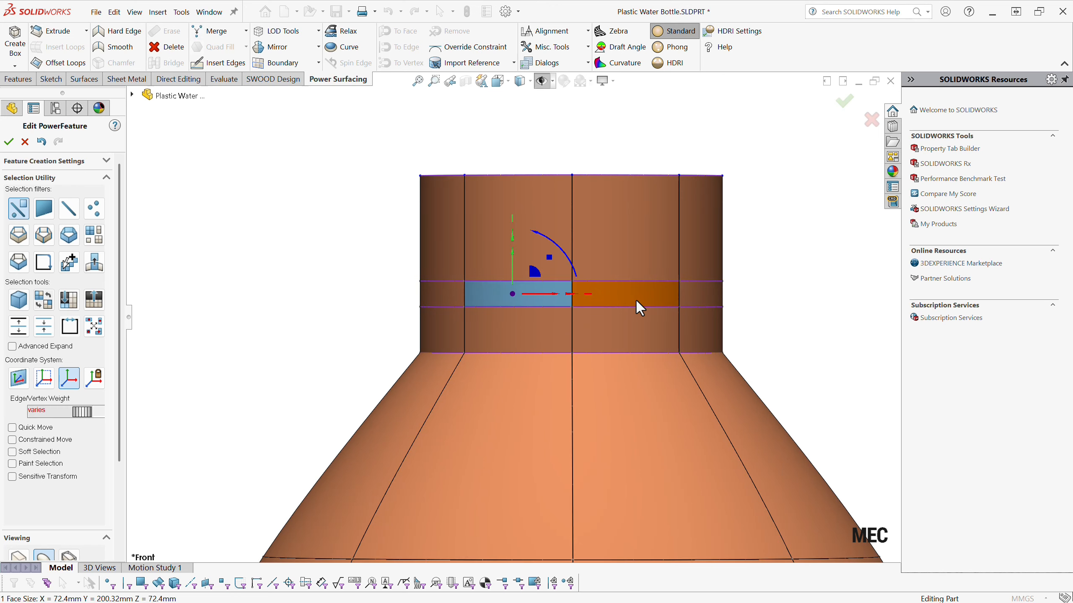
pyautogui.keyDown('ctrl'); pyautogui.click(636, 299); pyautogui.keyUp('ctrl')
pyautogui.moveTo(611, 350); pyautogui.dragTo(493, 423, button='middle')
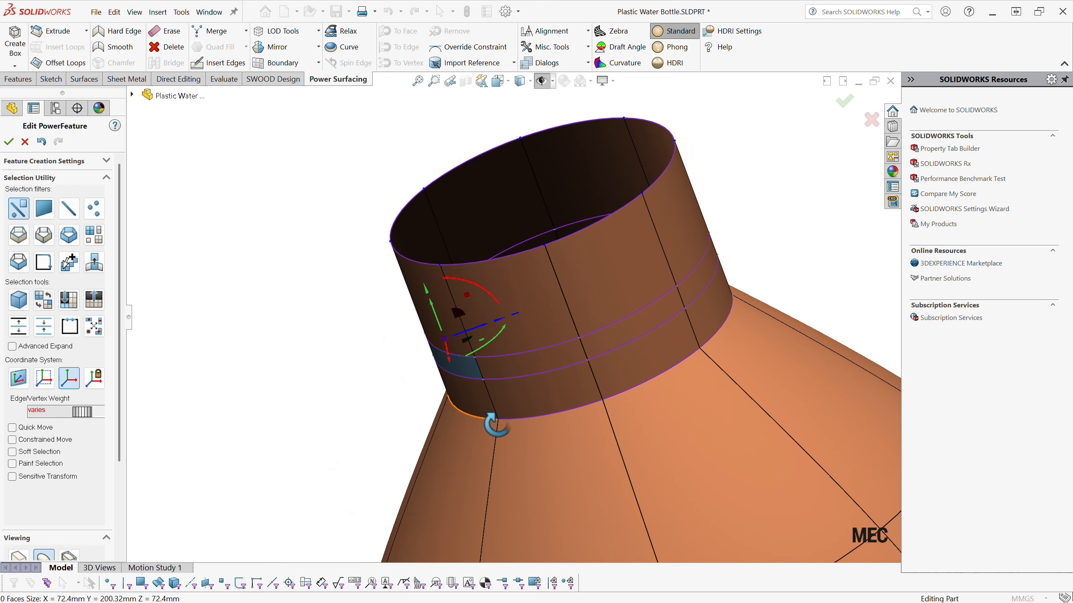
pyautogui.keyDown('ctrl'); pyautogui.click(518, 362); pyautogui.keyUp('ctrl')
pyautogui.keyDown('ctrl'); pyautogui.click(634, 341); pyautogui.keyUp('ctrl')
pyautogui.keyDown('ctrl'); pyautogui.click(694, 283); pyautogui.keyUp('ctrl')
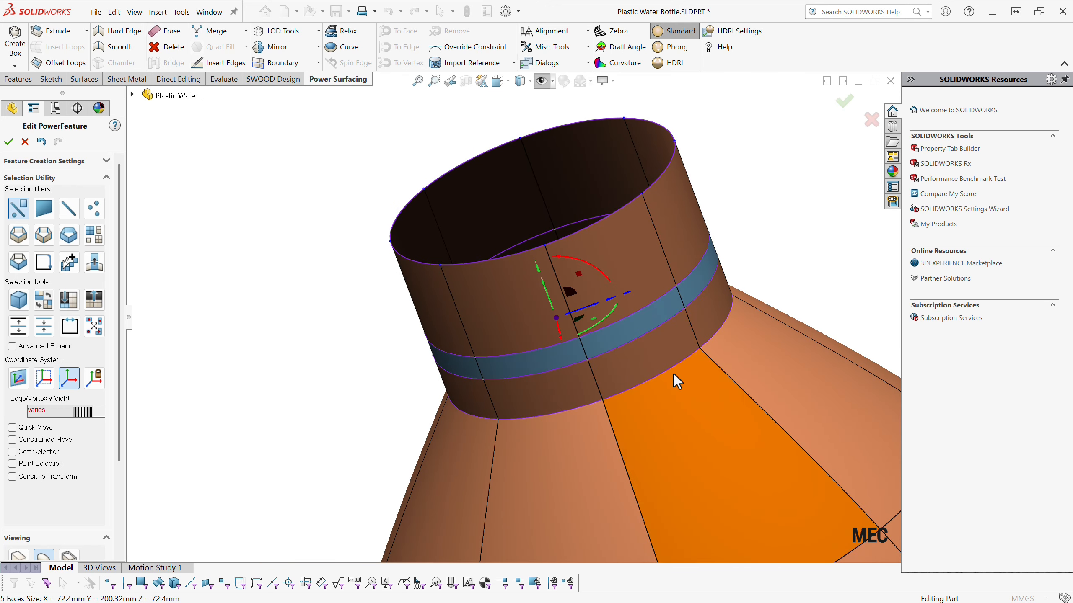
pyautogui.moveTo(678, 375); pyautogui.dragTo(505, 520, button='middle')
pyautogui.keyDown('ctrl'); pyautogui.click(548, 336); pyautogui.keyUp('ctrl')
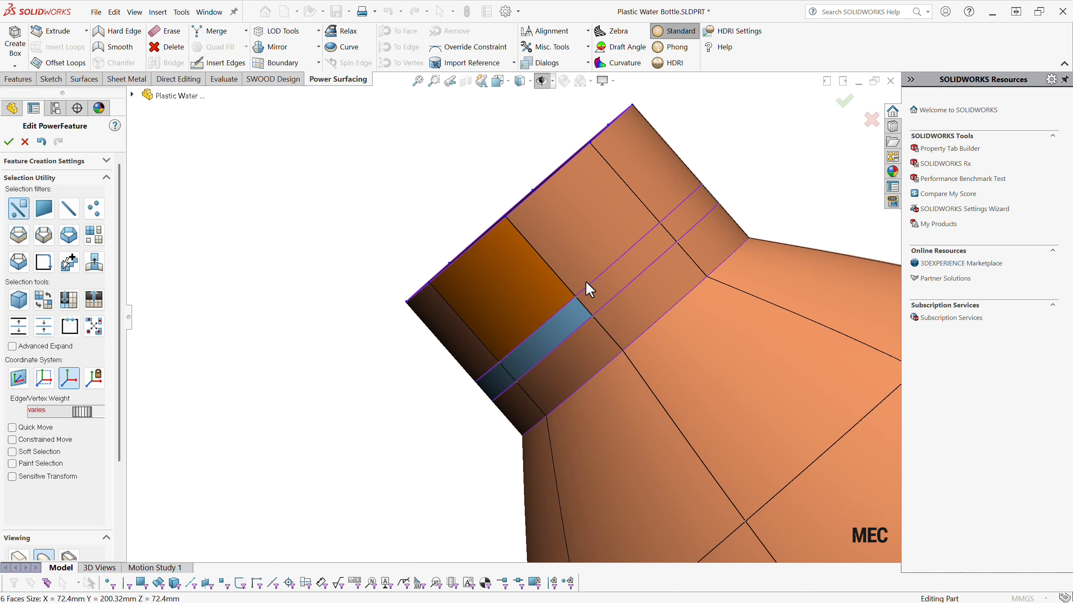
pyautogui.keyDown('ctrl'); pyautogui.click(621, 274); pyautogui.keyUp('ctrl')
pyautogui.keyDown('ctrl'); pyautogui.click(677, 230); pyautogui.keyUp('ctrl')
pyautogui.moveTo(677, 230); pyautogui.dragTo(382, 375, button='middle')
pyautogui.press('space')
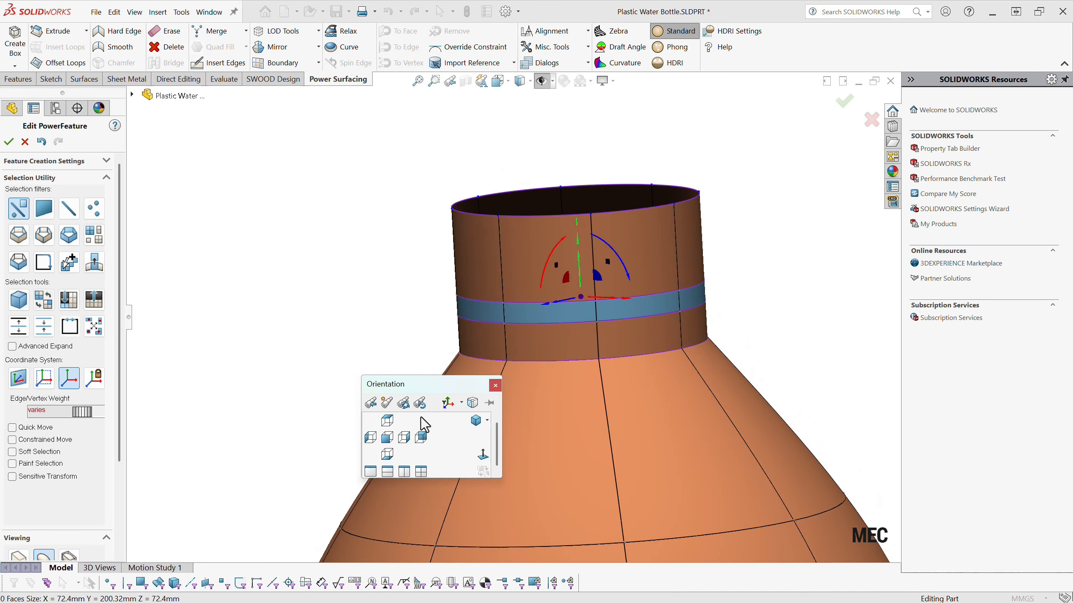
pyautogui.click(388, 437)
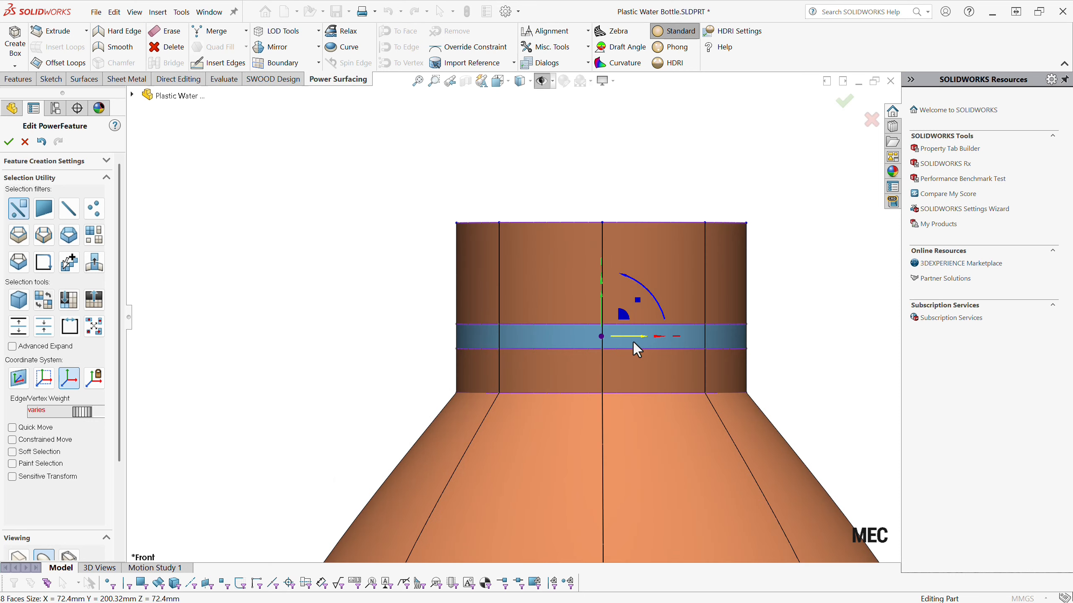
# Extrude the selected neck ring outward 2 mm with No Crease Grouping and the Each Vertex Selected Face normal option
pyautogui.click(53, 31)
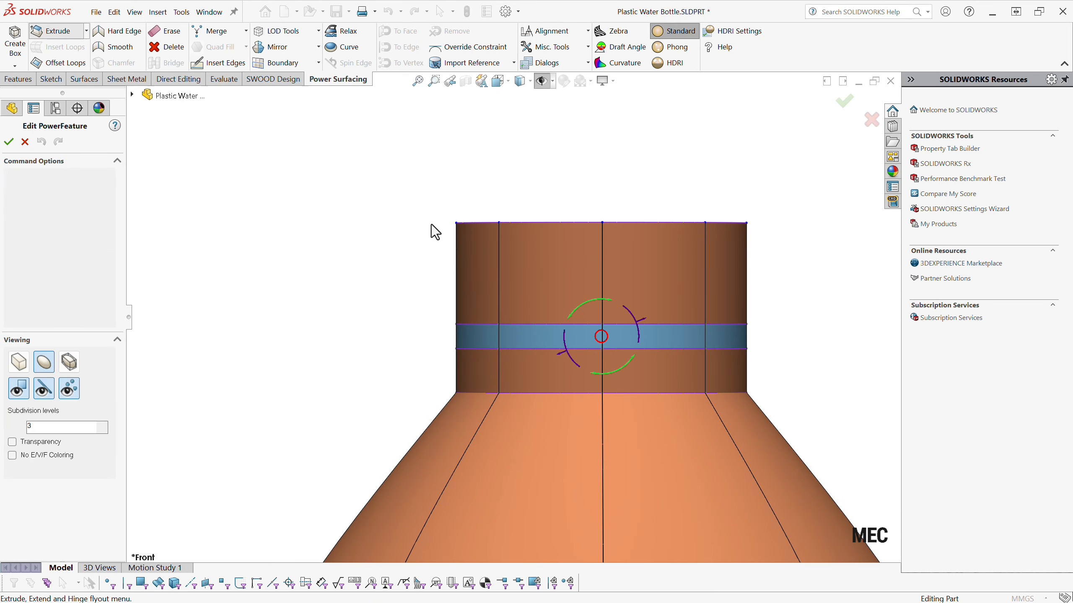
pyautogui.click(65, 265)
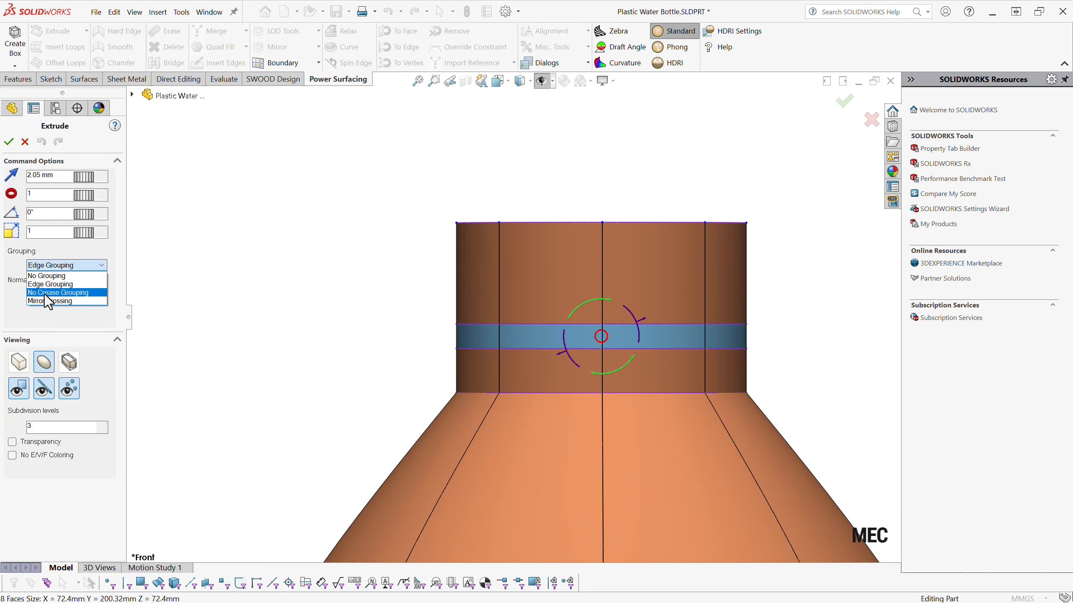
pyautogui.click(44, 292)
pyautogui.click(47, 295)
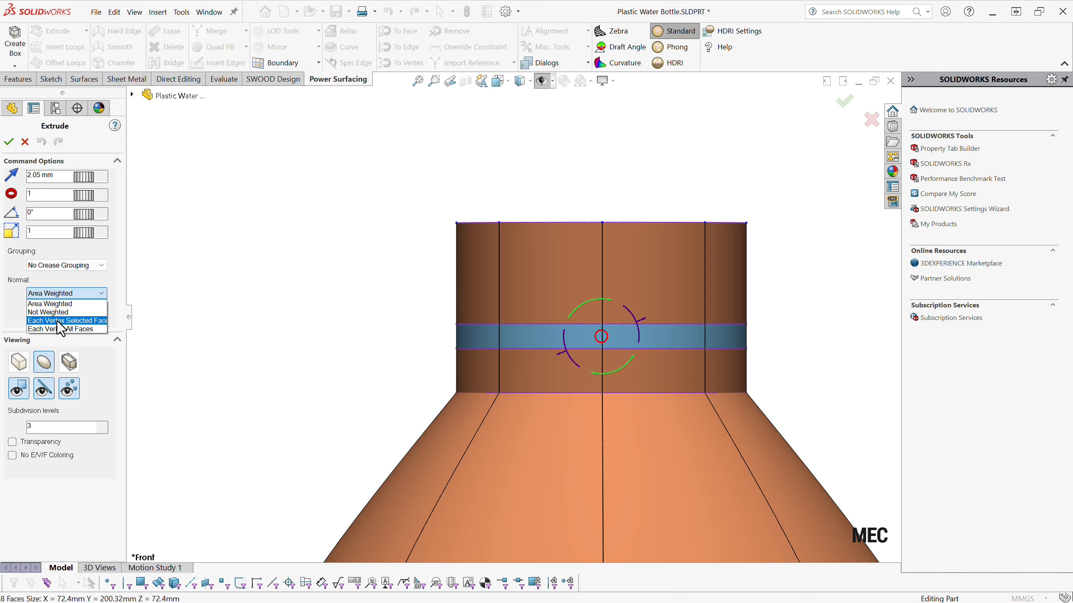
pyautogui.click(57, 321)
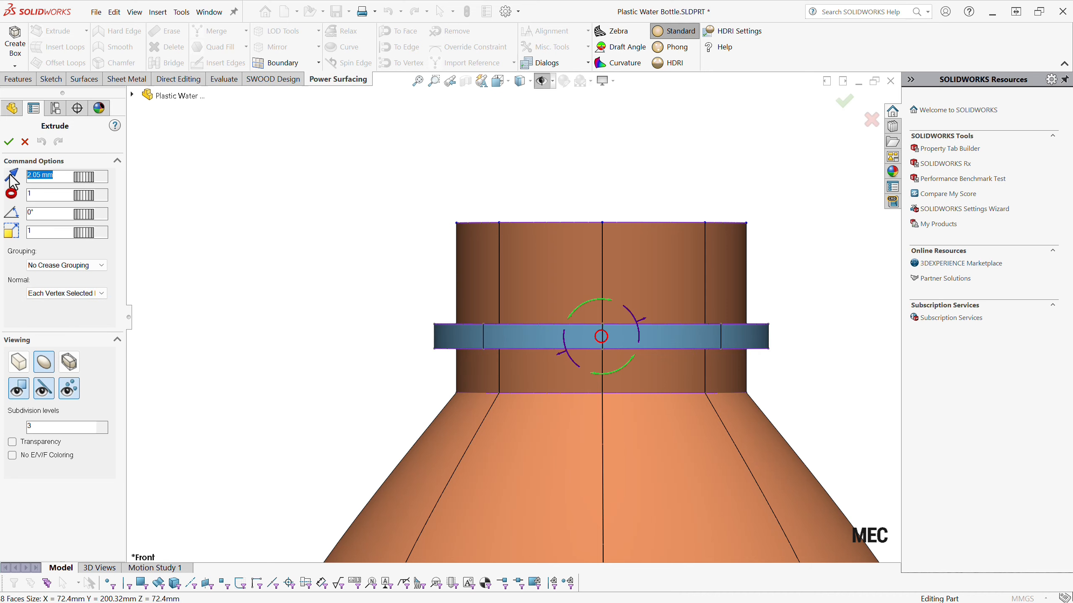
pyautogui.write('2')
pyautogui.press('Return')
pyautogui.click(22, 142)
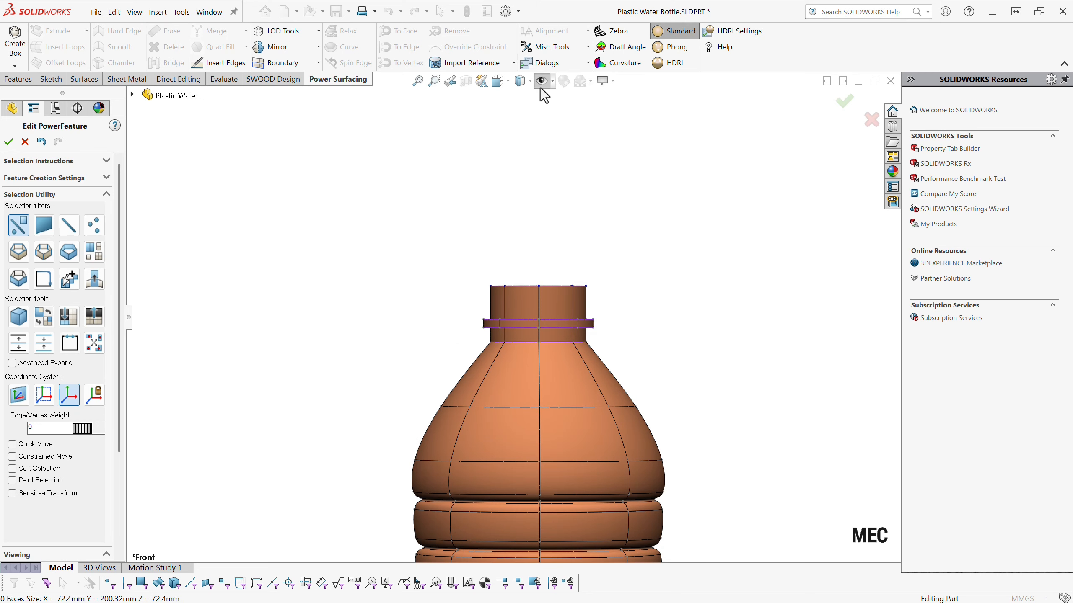
# Show the reference picture again and compare the extruded neck collar against its profile
pyautogui.click(540, 86)
pyautogui.scroll(-4, 498, 382)
pyautogui.scroll(5, 439, 221)
# Chamfer the collar's outer edge loops and the inner loops where it meets the neck, selecting them as full edge loops
pyautogui.press('l')
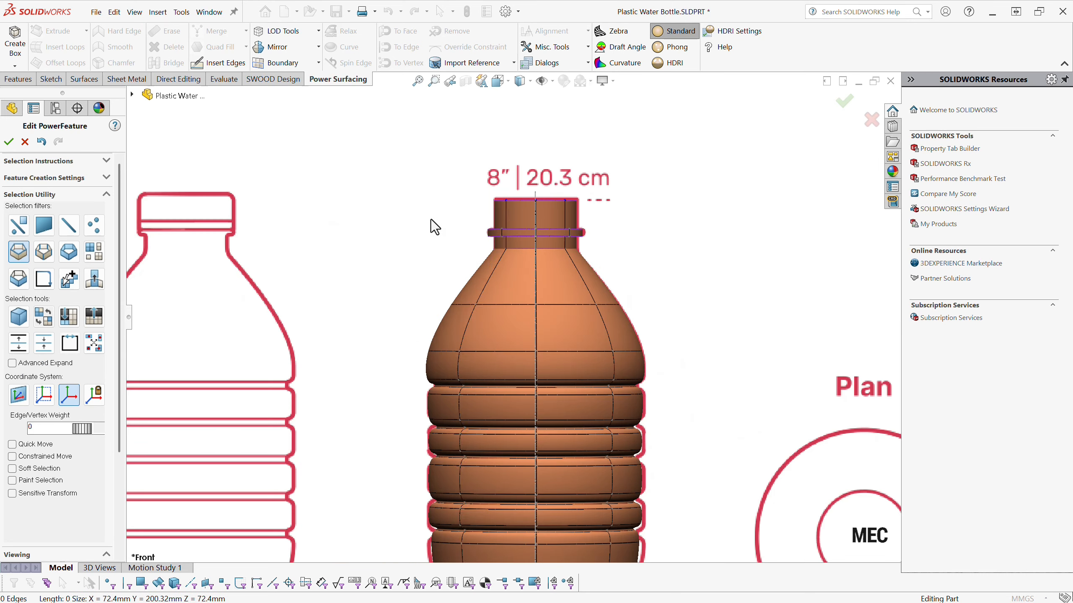
pyautogui.click(529, 233)
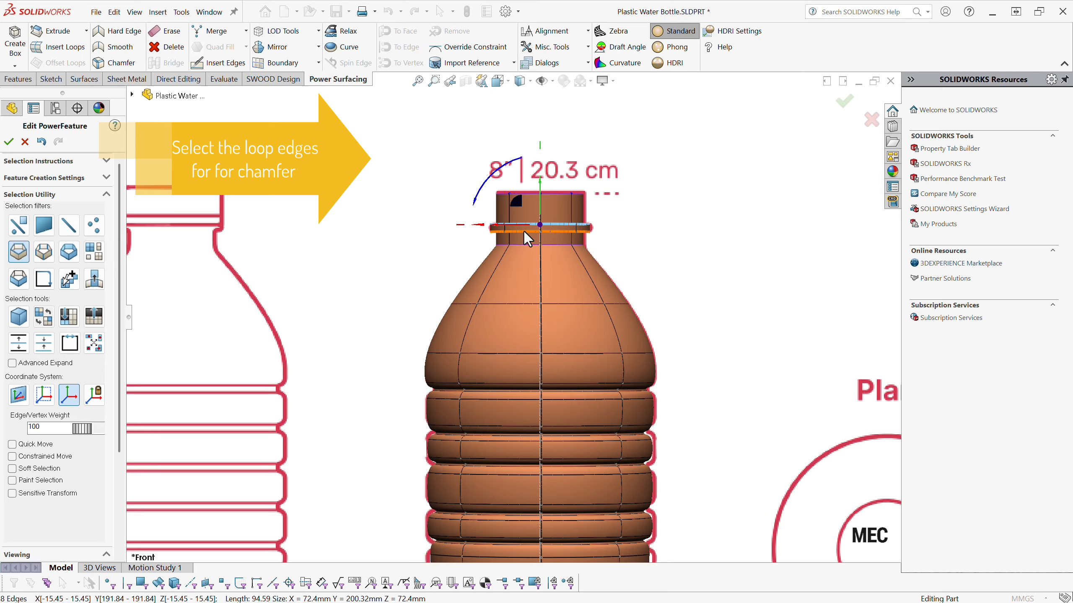
pyautogui.keyDown('ctrl'); pyautogui.click(524, 231); pyautogui.keyUp('ctrl')
pyautogui.moveTo(402, 232); pyautogui.dragTo(415, 298, button='middle')
pyautogui.scroll(-6, 509, 259)
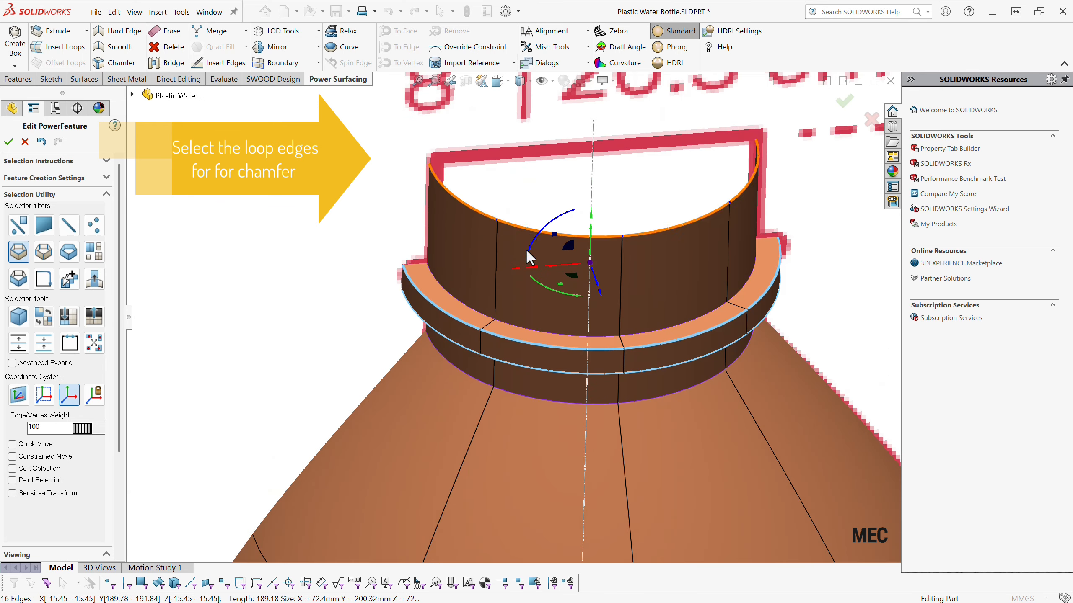
pyautogui.keyDown('ctrl'); pyautogui.click(527, 251); pyautogui.keyUp('ctrl')
pyautogui.scroll(3, 538, 369)
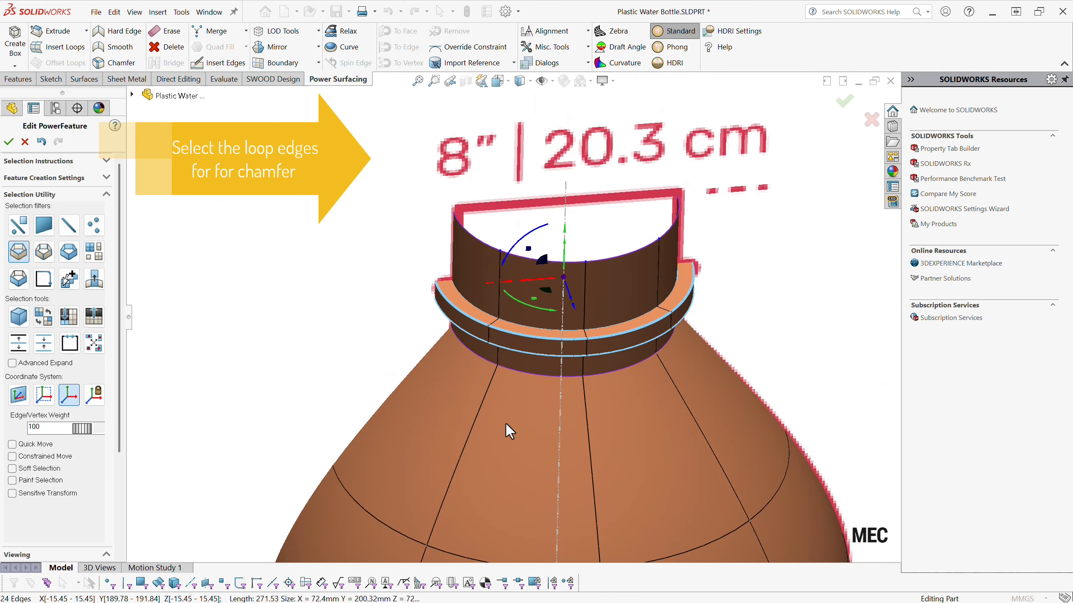
pyautogui.moveTo(506, 424); pyautogui.dragTo(490, 323, button='middle')
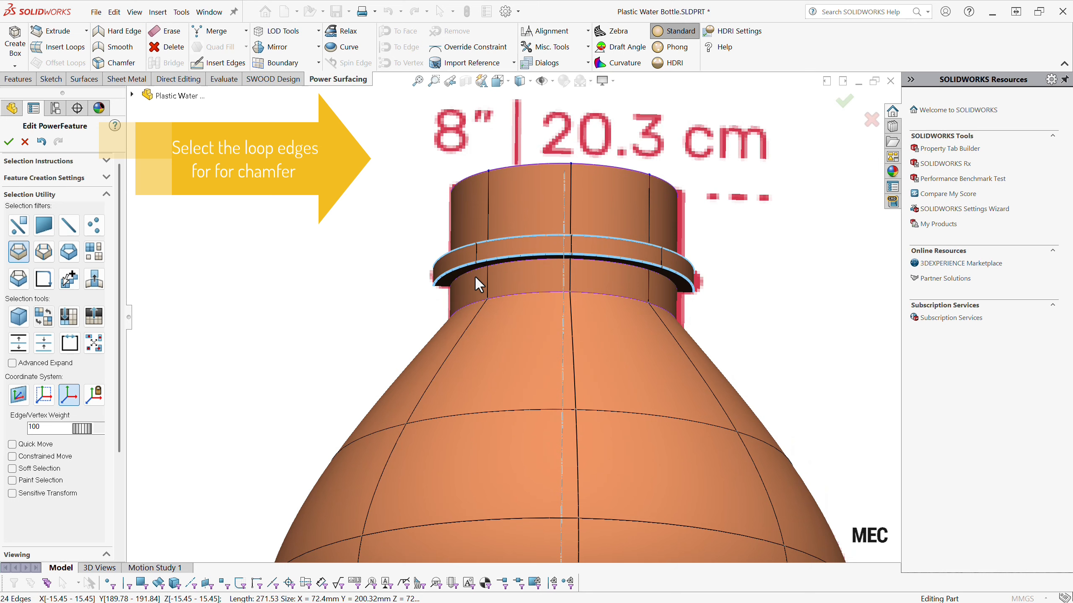
pyautogui.click(105, 63)
pyautogui.click(9, 142)
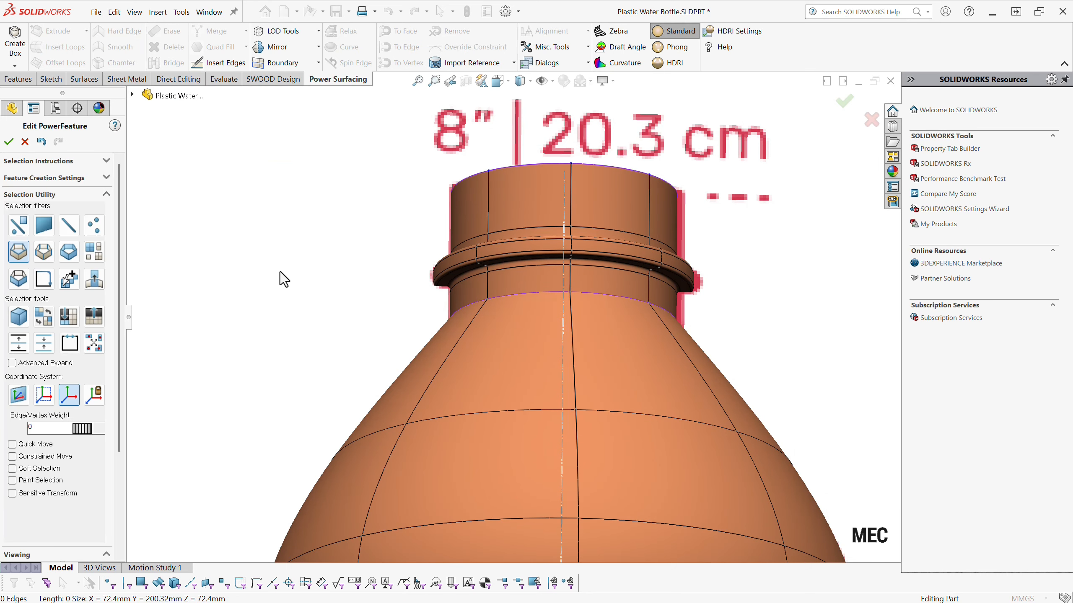
# Compare the whole bottle and its chamfered collar against the reference picture in the front view
pyautogui.scroll(5, 280, 271)
pyautogui.press('space')
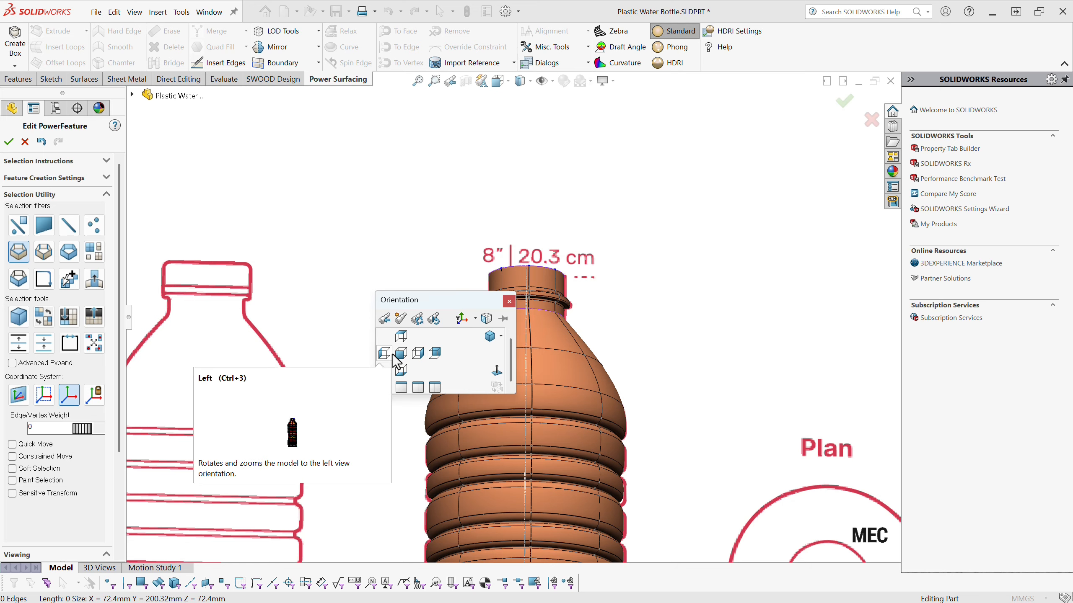
pyautogui.click(396, 354)
pyautogui.scroll(-4, 478, 320)
pyautogui.scroll(4, 490, 318)
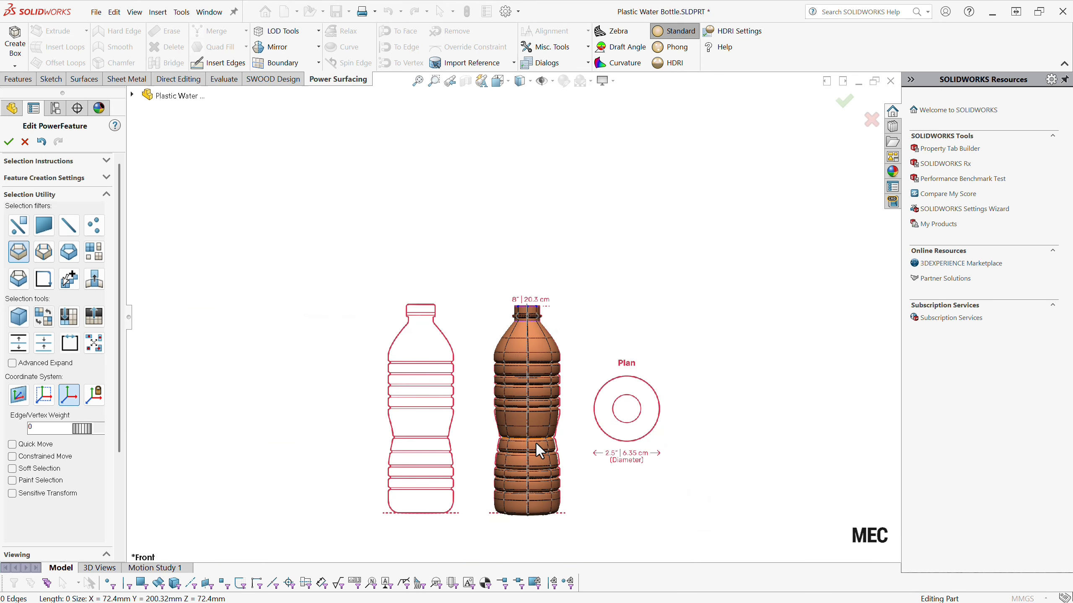
# Hide the reference picture and the mesh edges and vertices, leaving the plain smooth bottle shape displayed
pyautogui.click(543, 81)
pyautogui.scroll(-5, 65, 484)
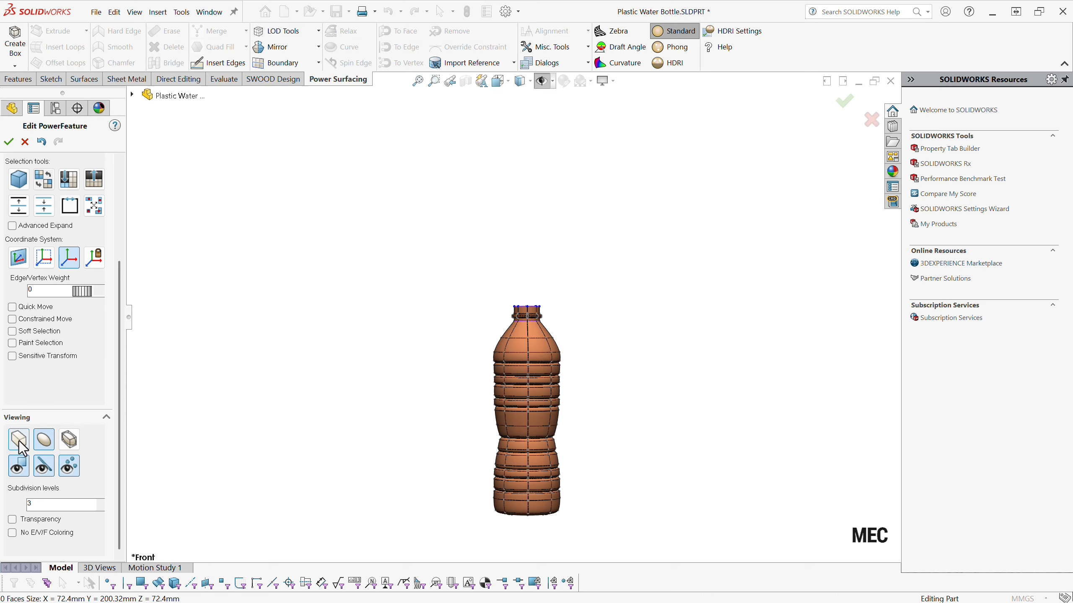
pyautogui.click(44, 440)
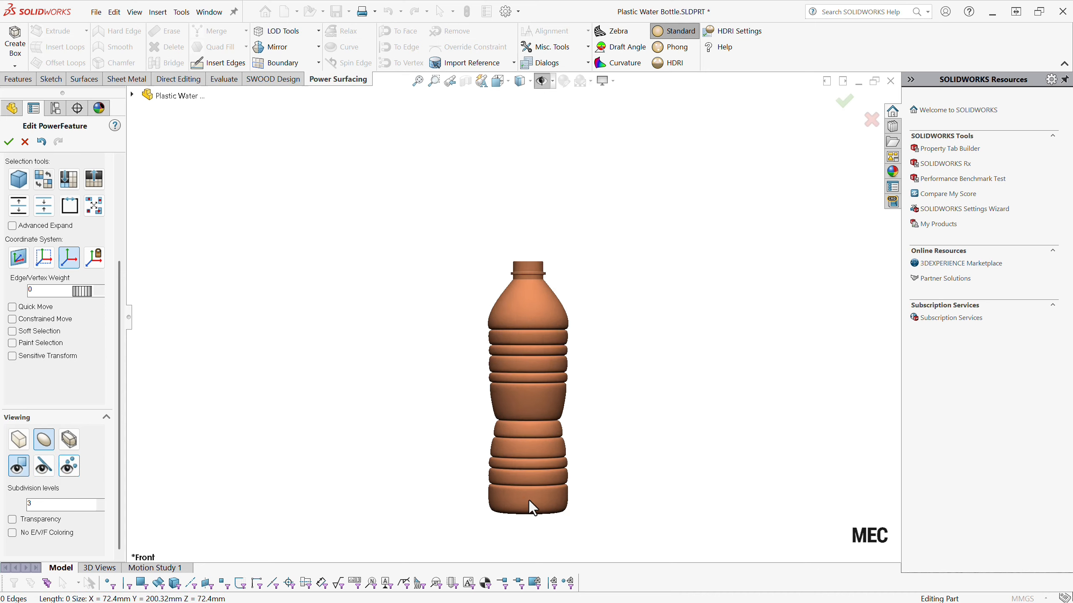
pyautogui.scroll(-2, 529, 501)
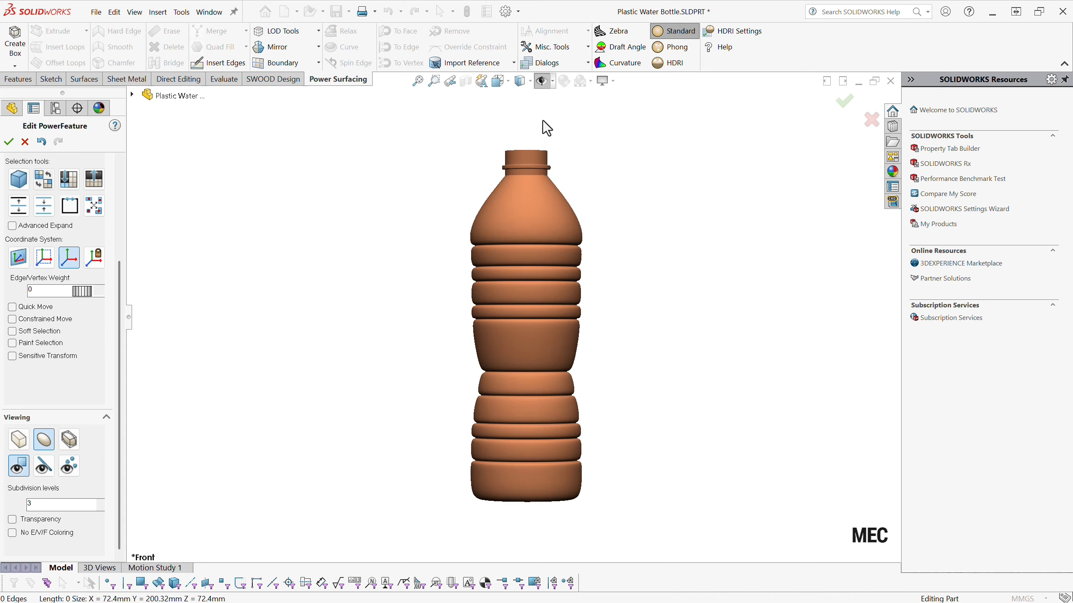
# Thicken the bottle surface by 1 mm and finish editing the PowerFeature to convert it into a solid body
pyautogui.click(562, 46)
pyautogui.click(564, 77)
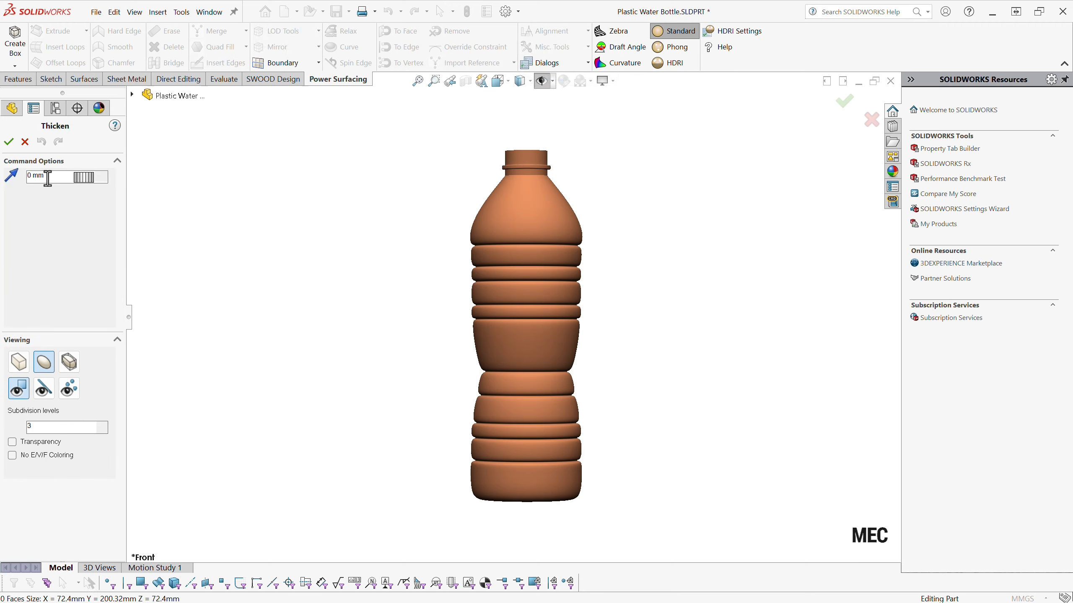
pyautogui.write('1')
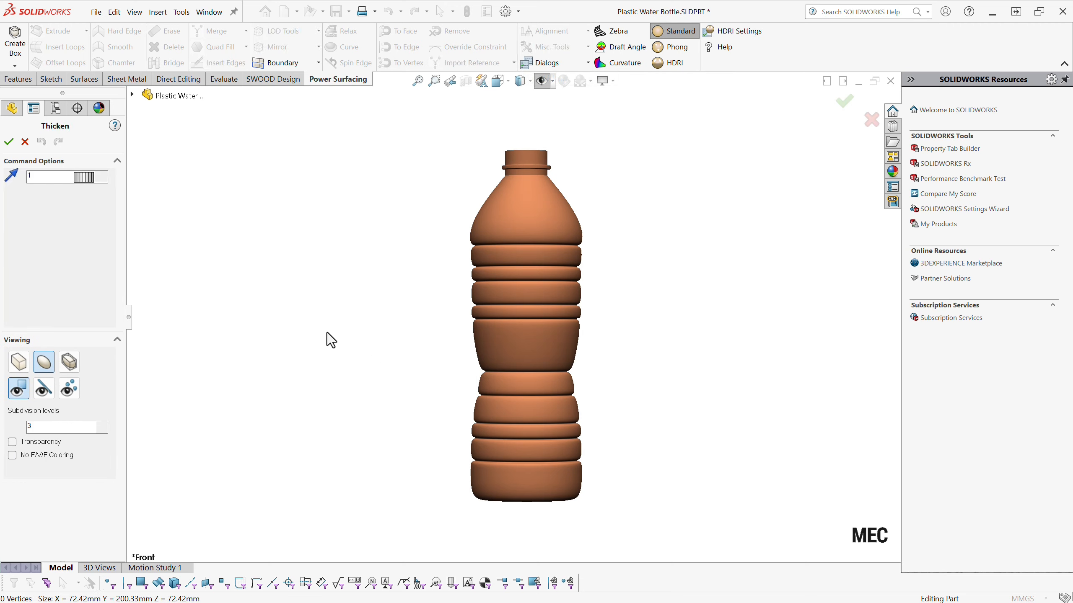
pyautogui.press('Return')
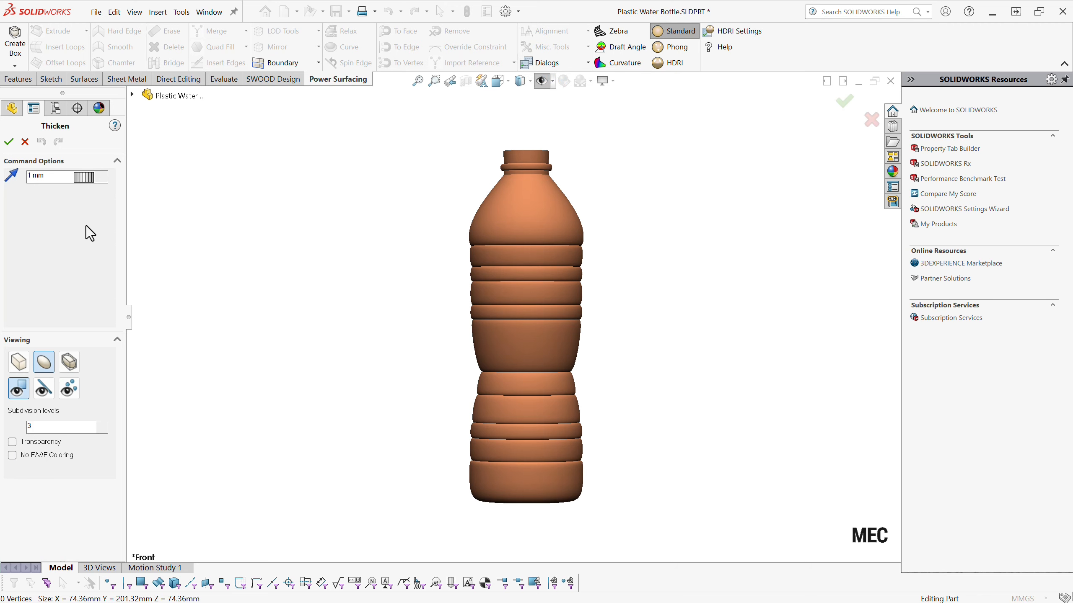
pyautogui.click(7, 141)
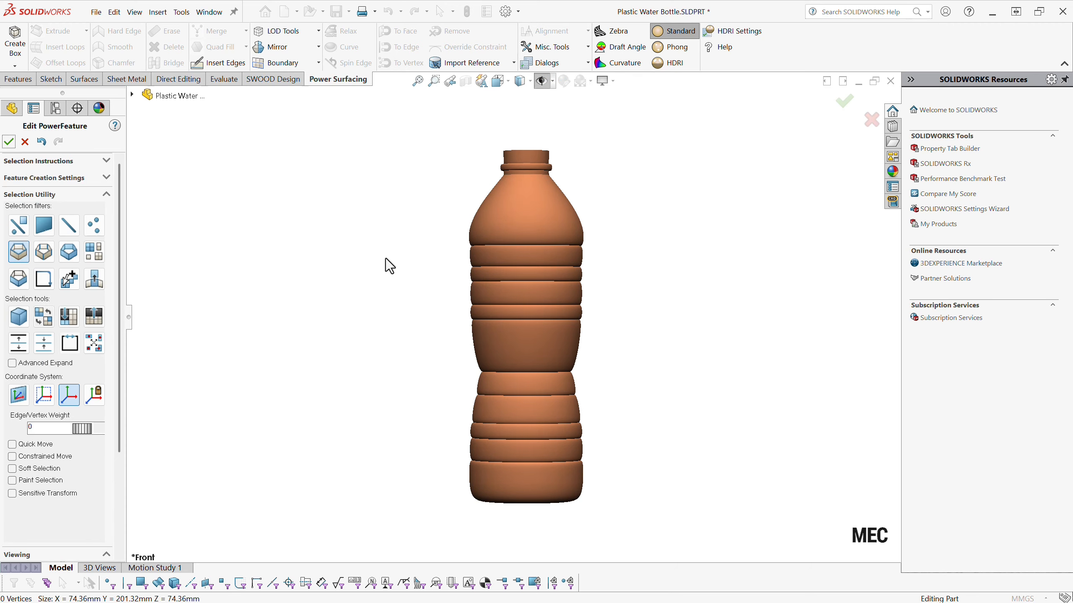
pyautogui.click(847, 105)
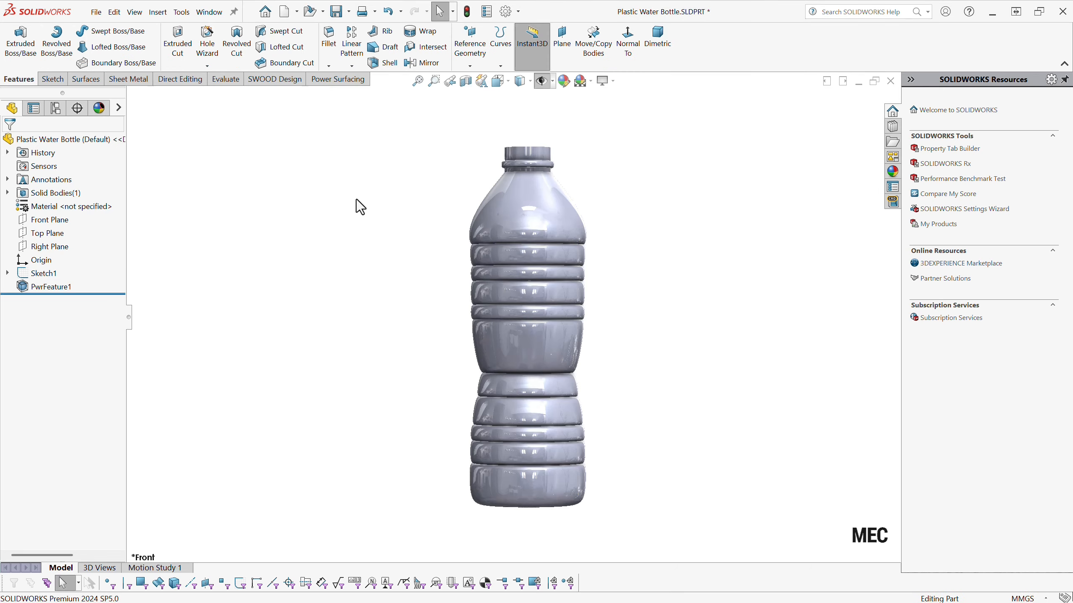
# Apply the low density polyethylene (LDPE) appearance from the Clear Plastic category to the bottle
pyautogui.moveTo(430, 207); pyautogui.dragTo(338, 222, button='middle')
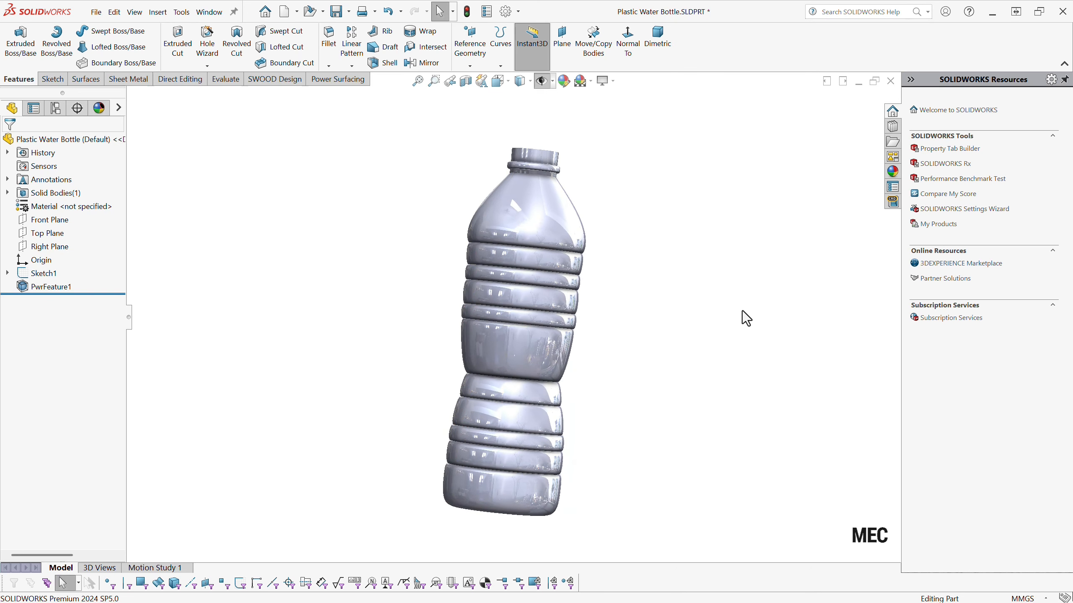
pyautogui.click(893, 171)
pyautogui.doubleClick(921, 119)
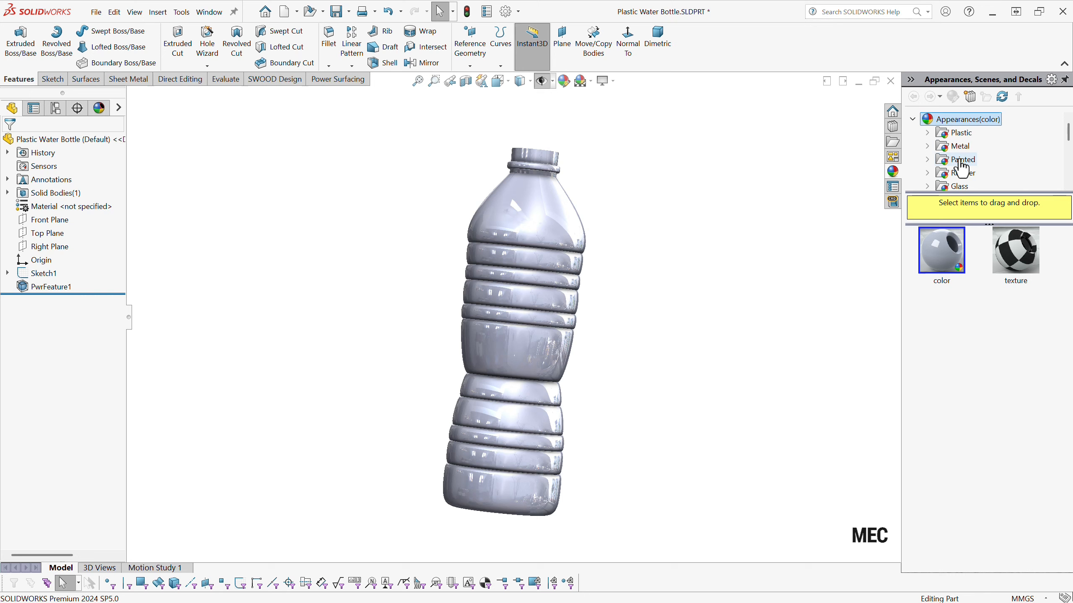
pyautogui.click(936, 134)
pyautogui.doubleClick(934, 134)
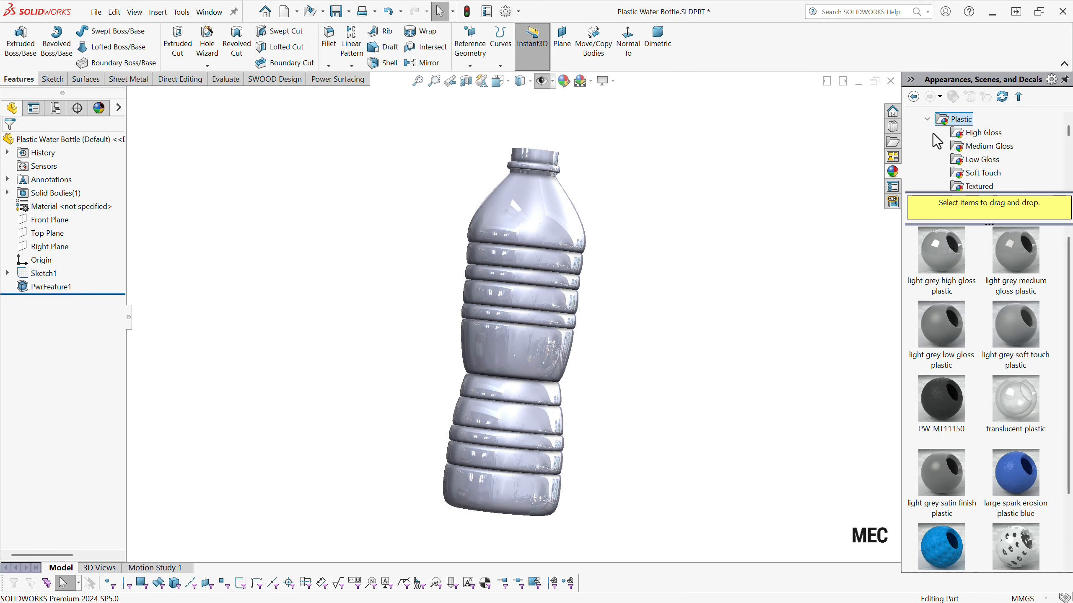
pyautogui.scroll(-1, 965, 177)
pyautogui.click(965, 174)
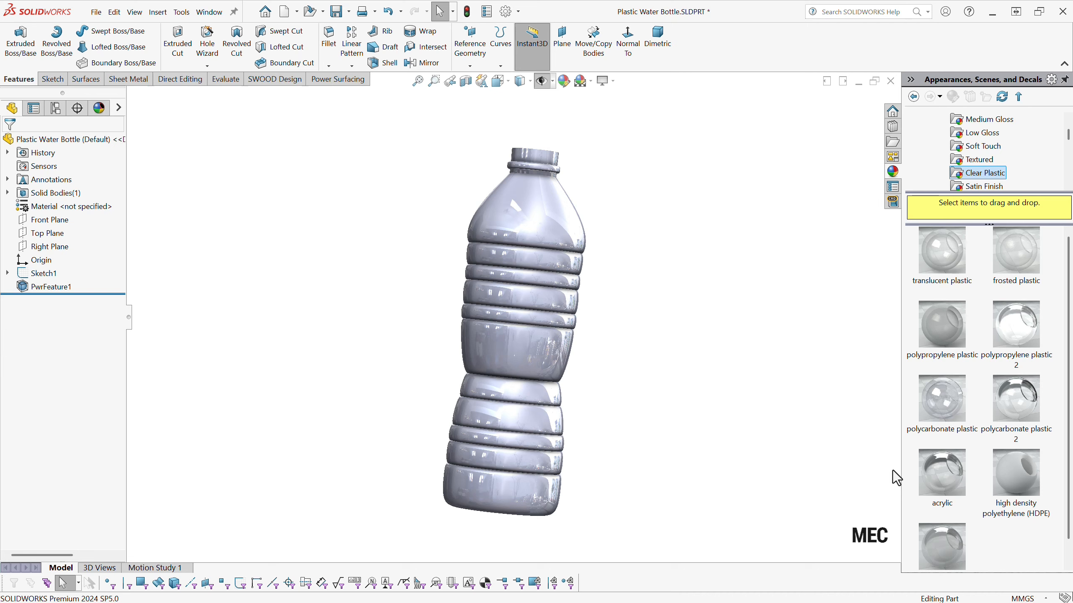
pyautogui.moveTo(946, 547); pyautogui.dragTo(546, 306)
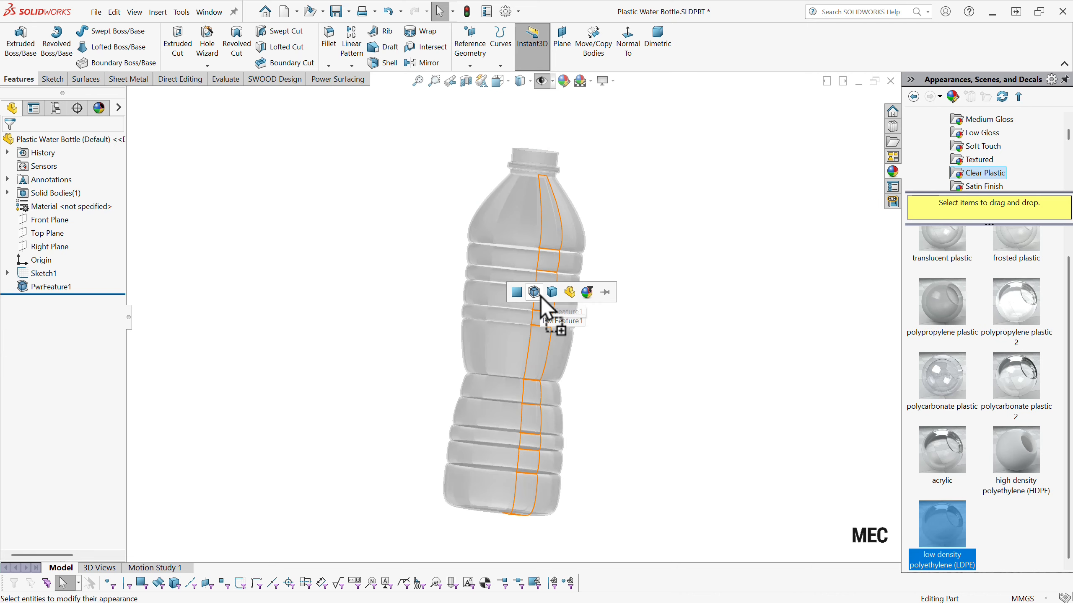
pyautogui.click(586, 292)
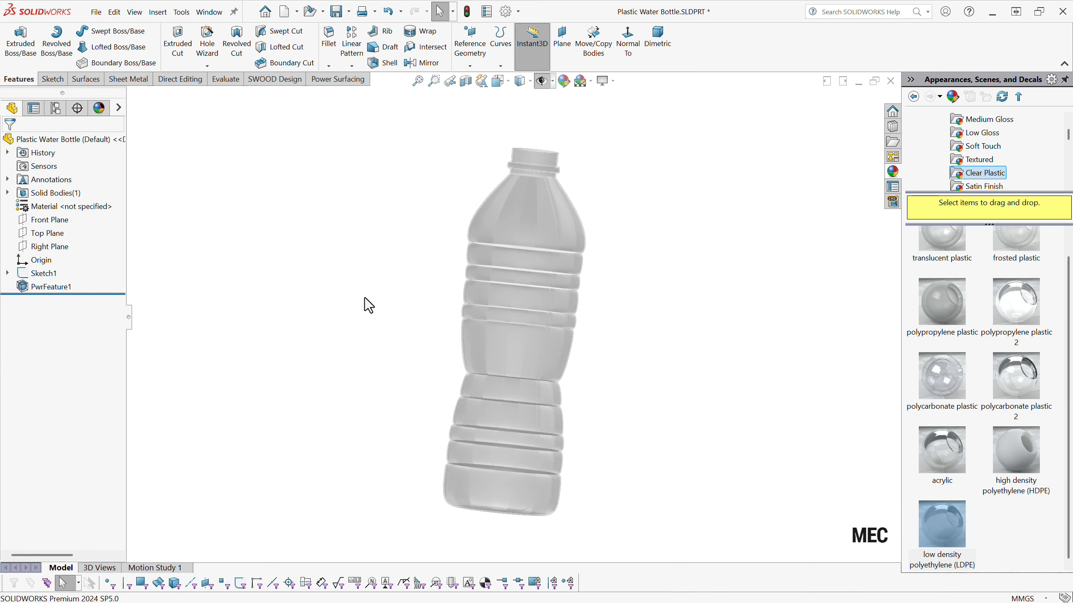
# Return the bottle to the front view orientation
pyautogui.press('space')
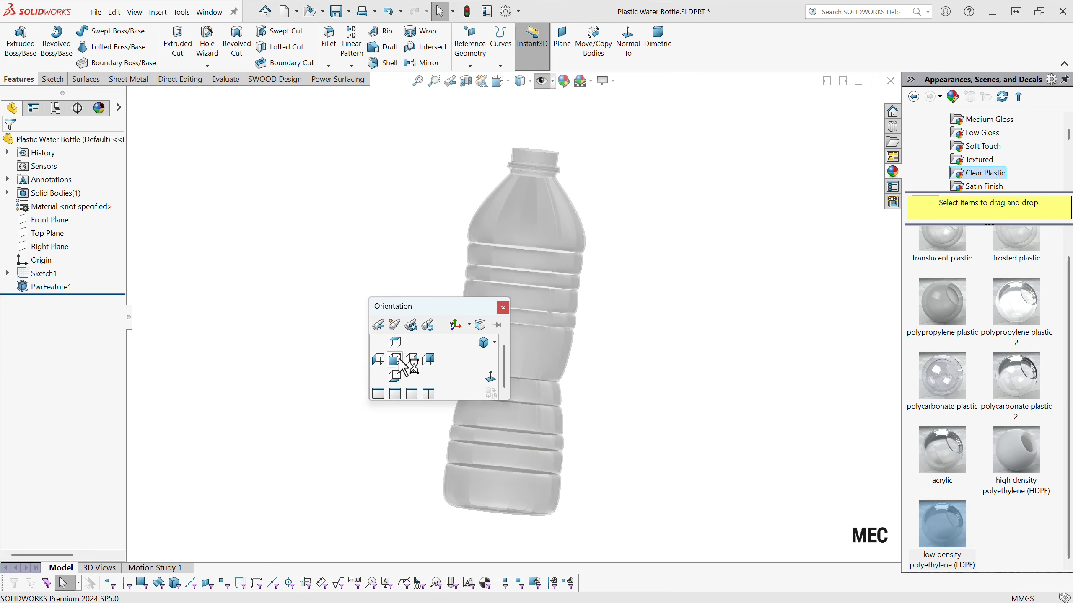